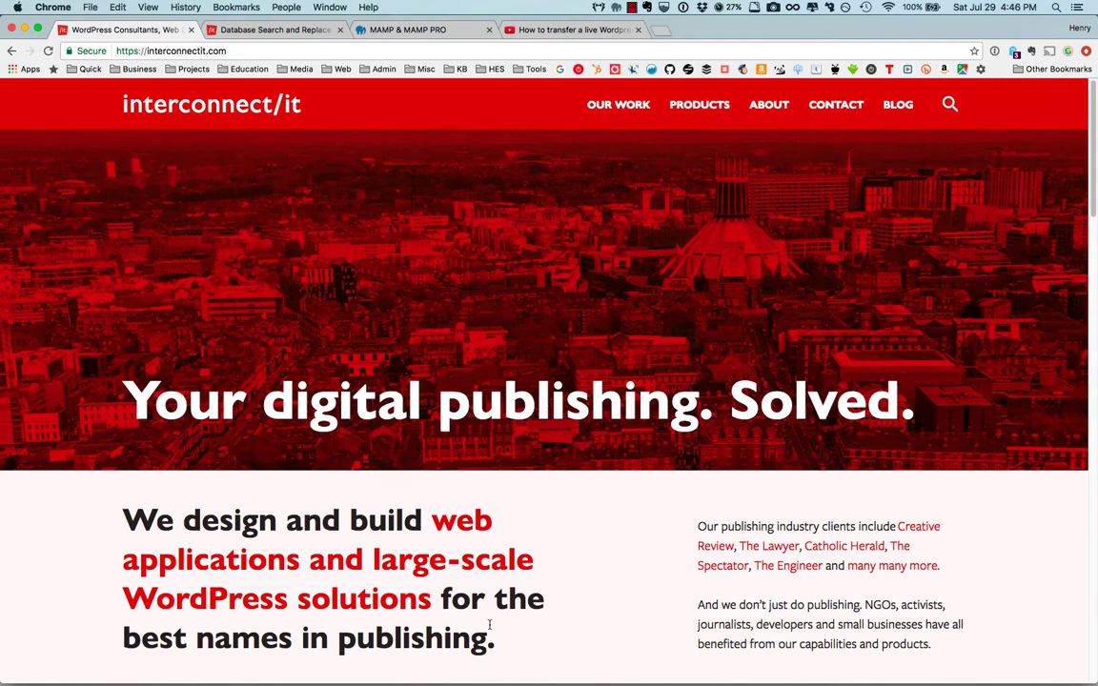
- Review the open MAMP and Database Search and Replace pages, and return to the interconnect/it home page and its web address
{"action": "left_click", "coordinate": [401, 31]}
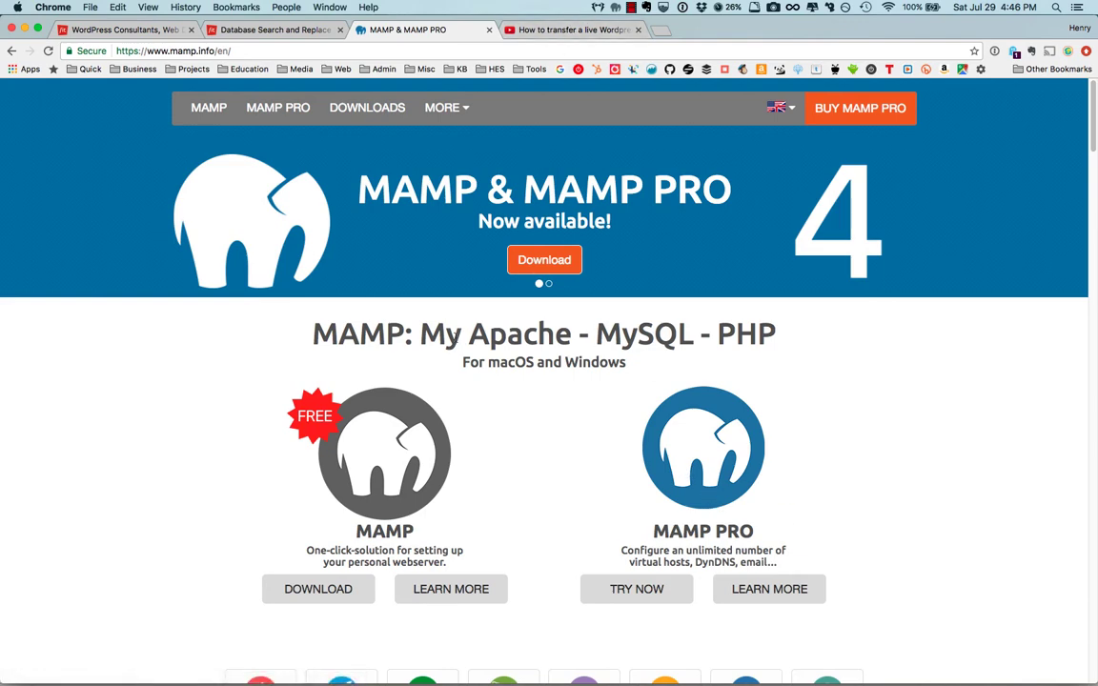
{"action": "left_click", "coordinate": [245, 32]}
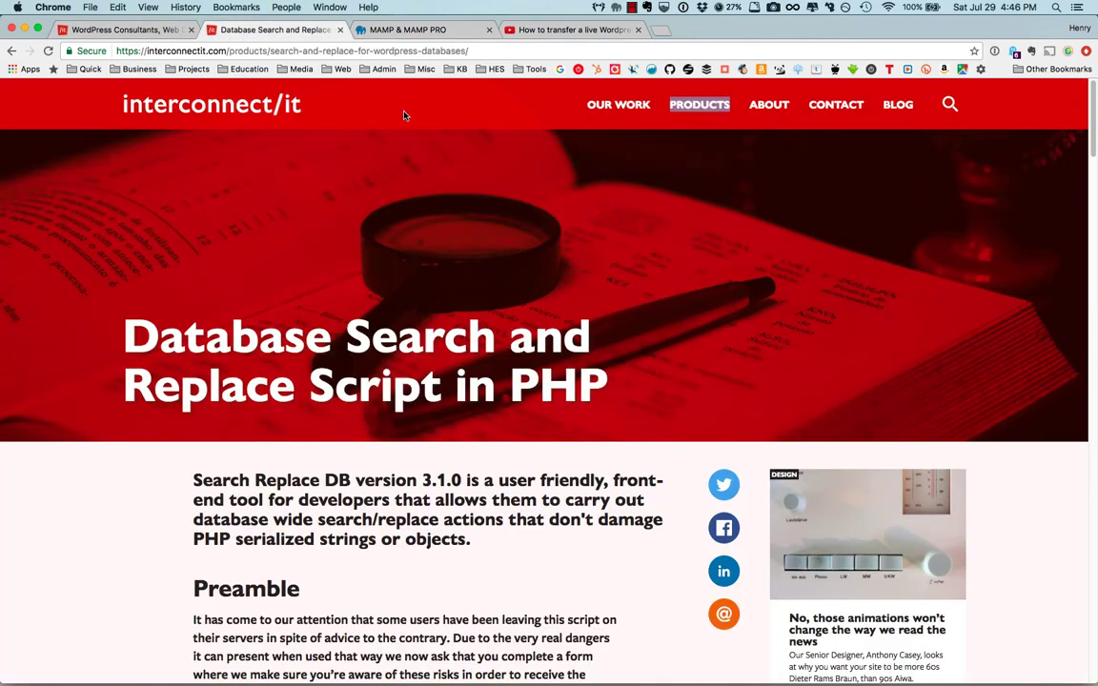
{"action": "left_click", "coordinate": [143, 29]}
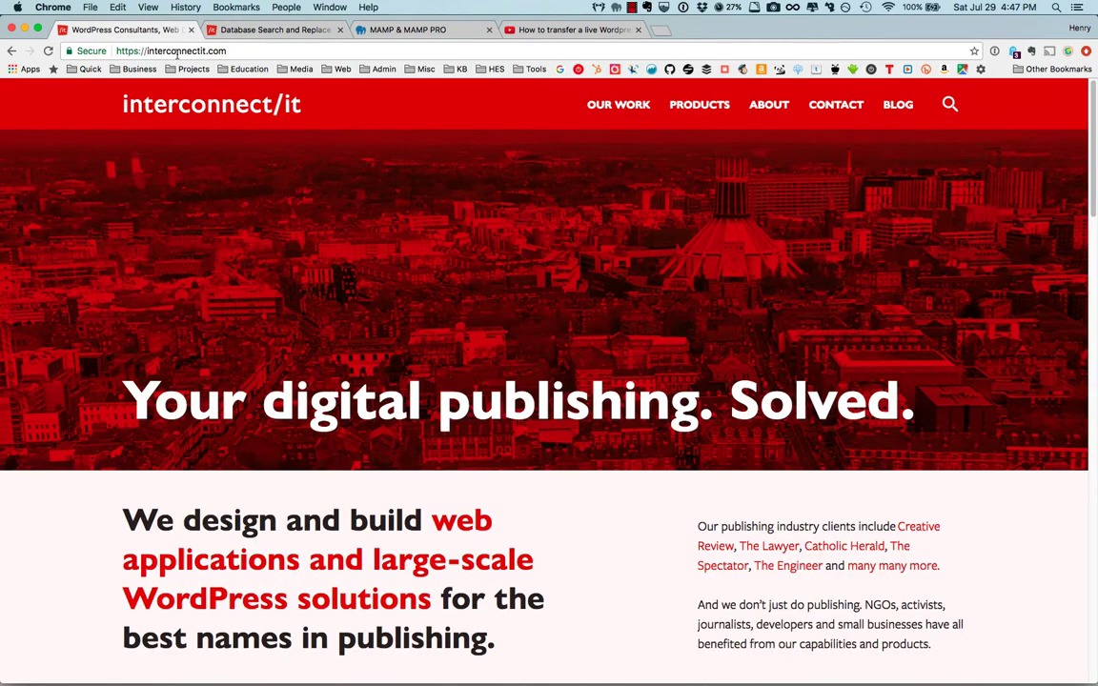
{"action": "left_click", "coordinate": [226, 52]}
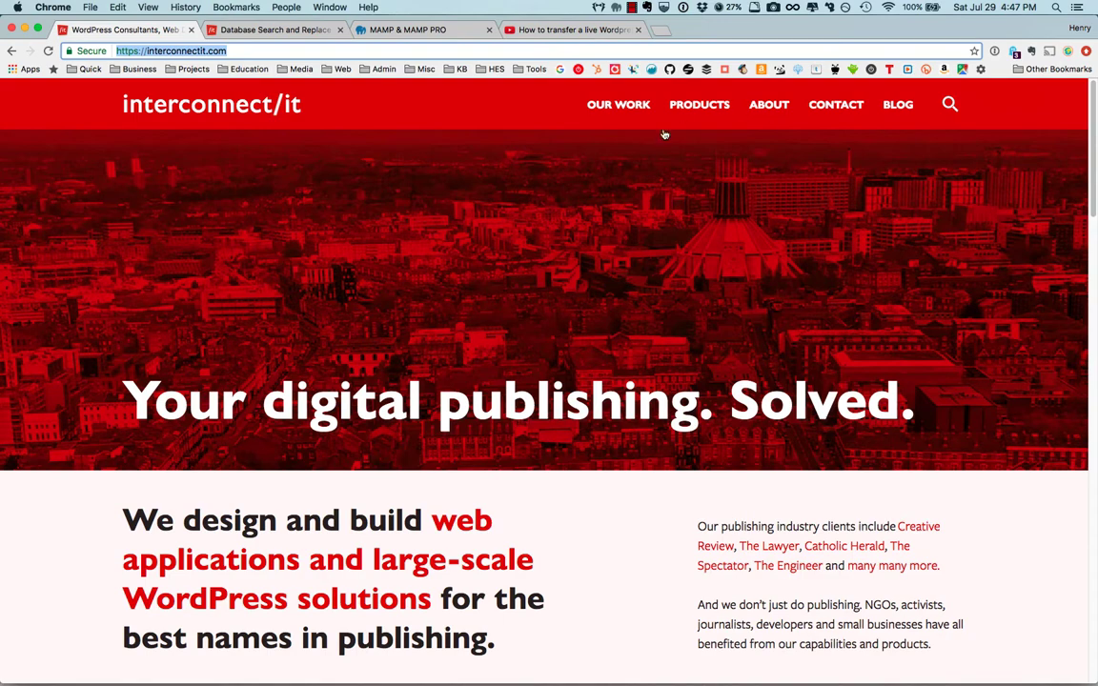
- Open the Database Search and Replace Script in PHP page from the interconnect/it products
{"action": "left_click", "coordinate": [705, 109]}
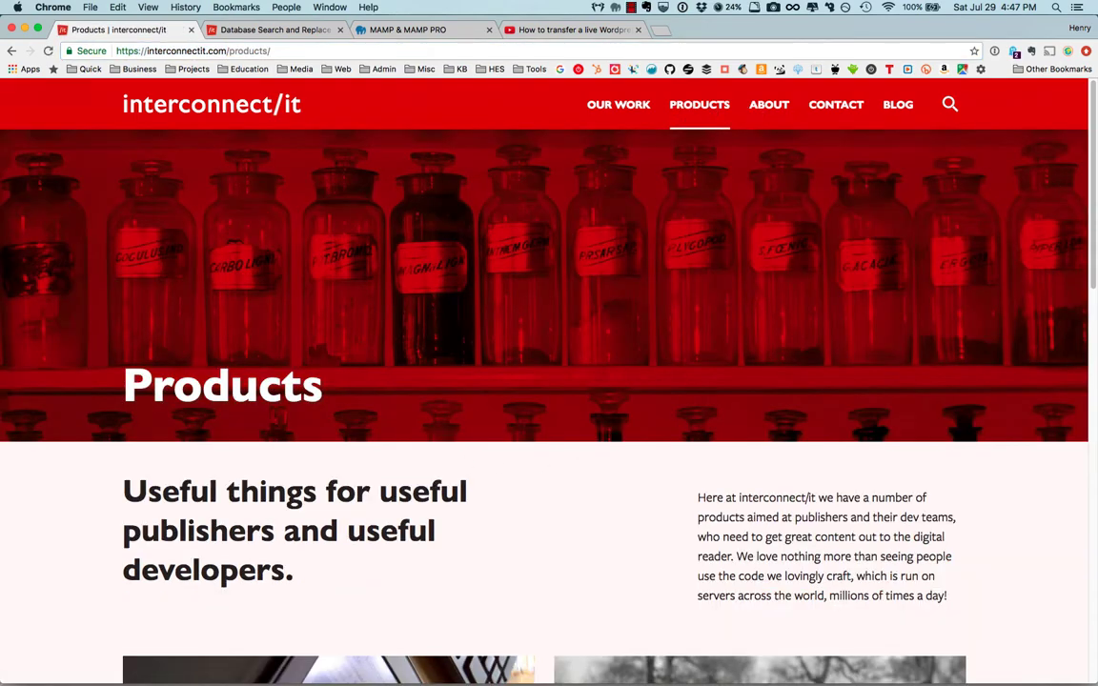
{"action": "scroll", "coordinate": [1088, 240], "scroll_direction": "down", "scroll_amount": 5}
{"action": "scroll", "coordinate": [1087, 240], "scroll_direction": "down", "scroll_amount": 12}
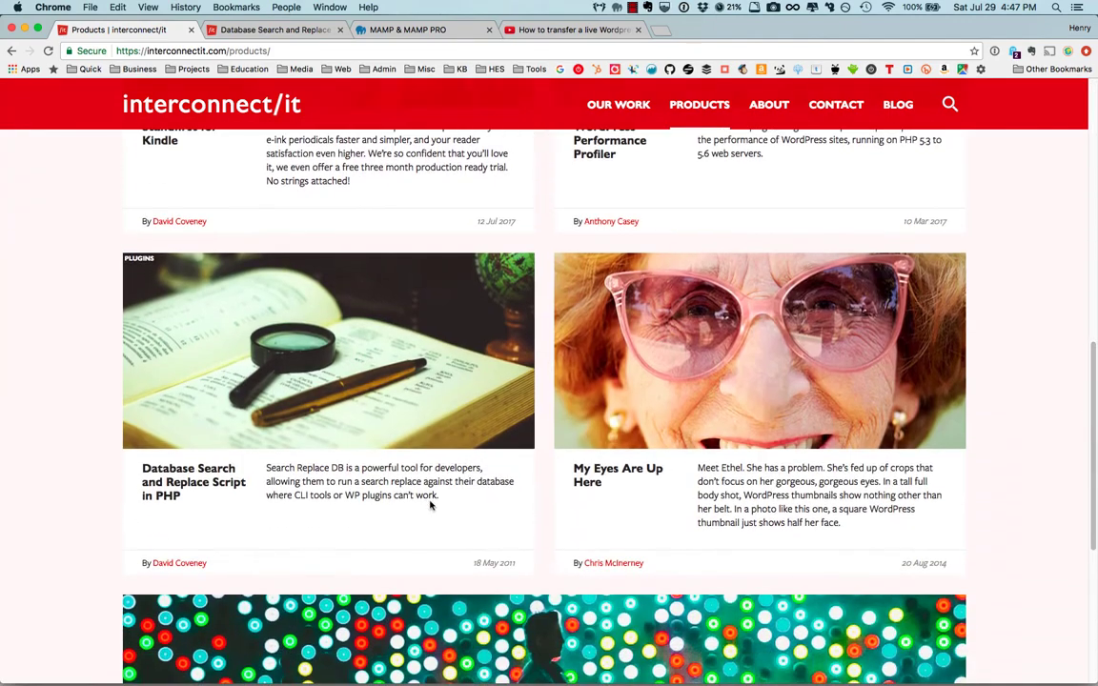
{"action": "left_click", "coordinate": [221, 482]}
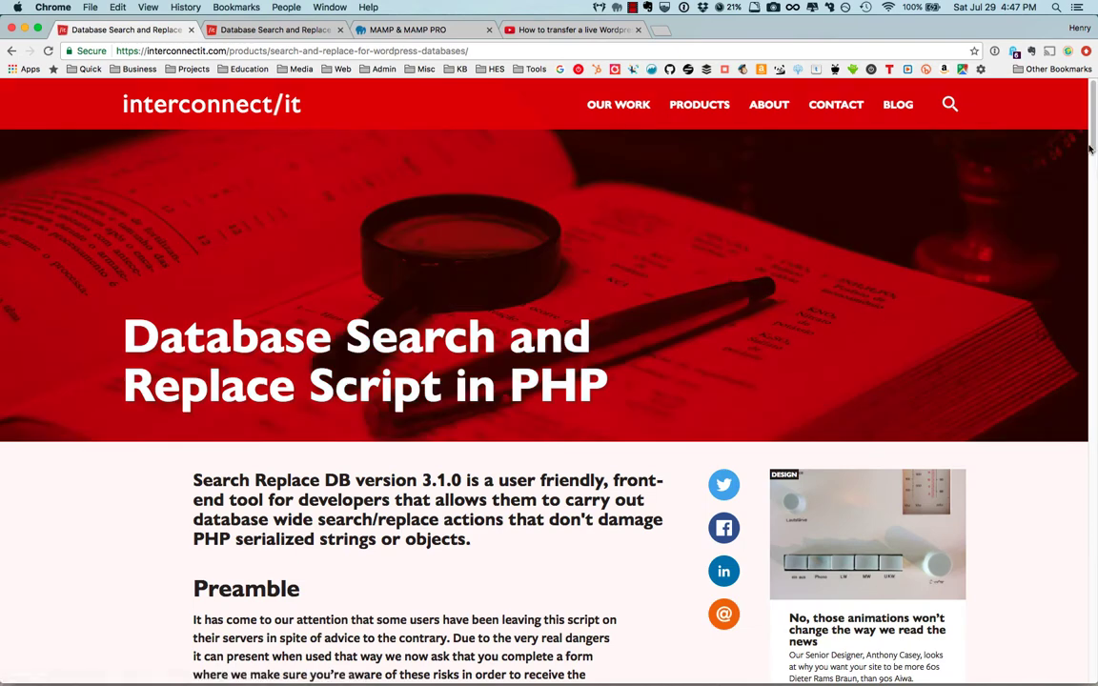
- Accept all three knowledge check statements in the Download Search Replace DB form
{"action": "scroll", "coordinate": [1093, 164], "scroll_direction": "down", "scroll_amount": 4}
{"action": "scroll", "coordinate": [1094, 164], "scroll_direction": "down", "scroll_amount": 2}
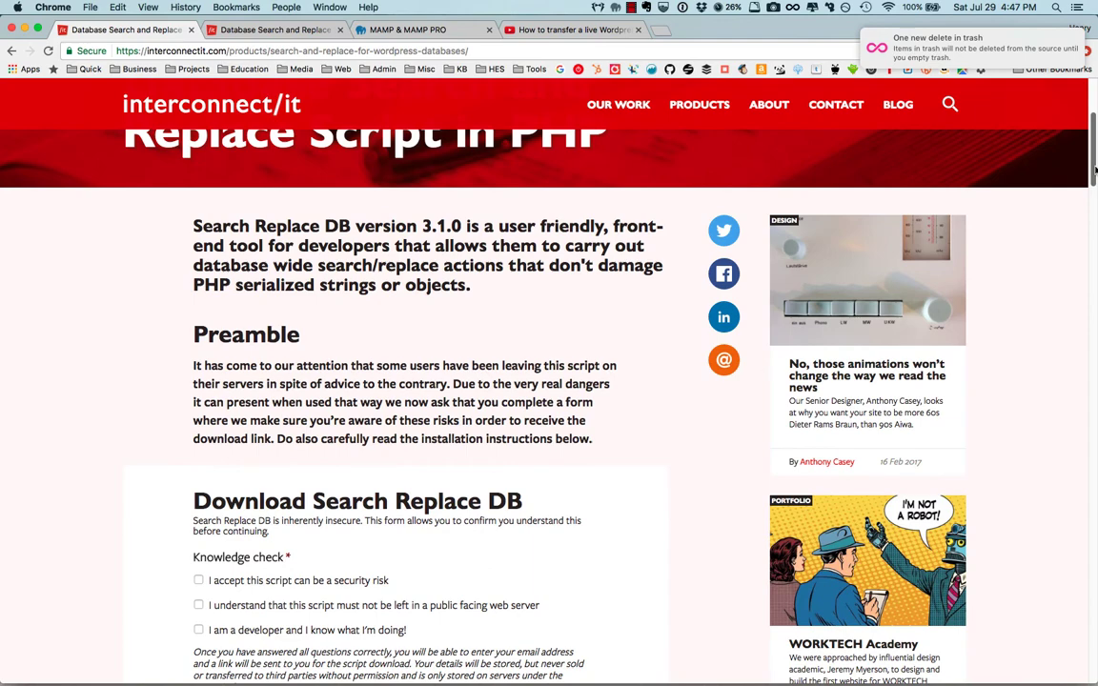
{"action": "left_click_drag", "start_coordinate": [1094, 170], "coordinate": [1094, 180]}
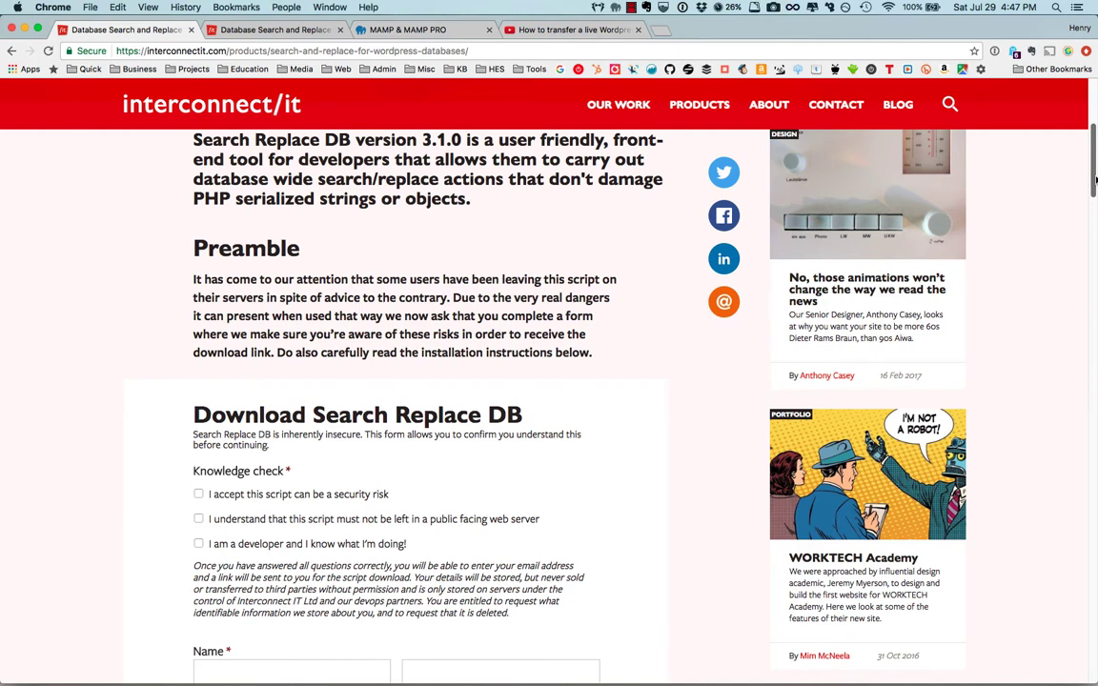
{"action": "left_click_drag", "start_coordinate": [1095, 181], "coordinate": [1095, 178]}
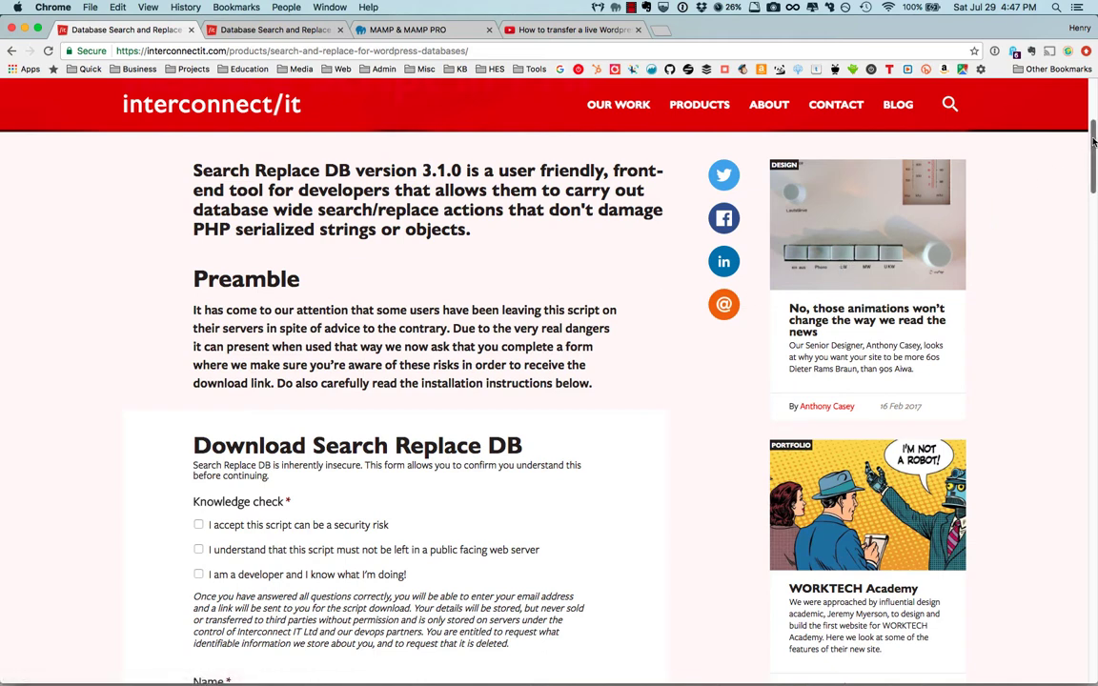
{"action": "left_click_drag", "start_coordinate": [1093, 141], "coordinate": [1094, 176]}
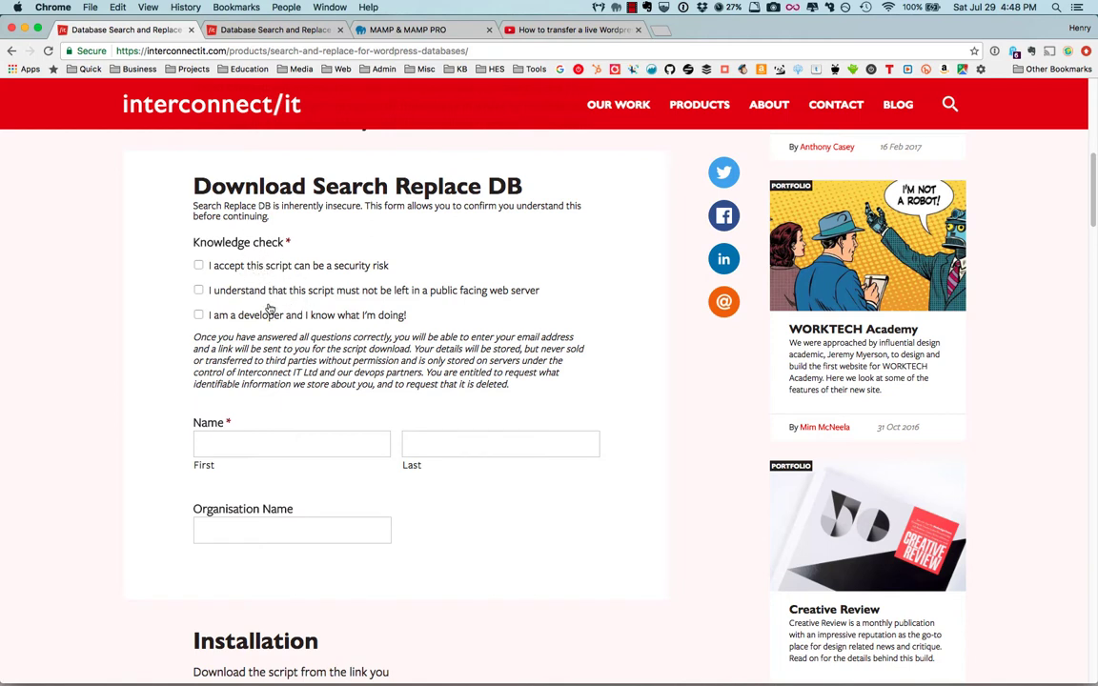
{"action": "left_click", "coordinate": [198, 266]}
{"action": "left_click", "coordinate": [198, 290]}
{"action": "left_click", "coordinate": [200, 316]}
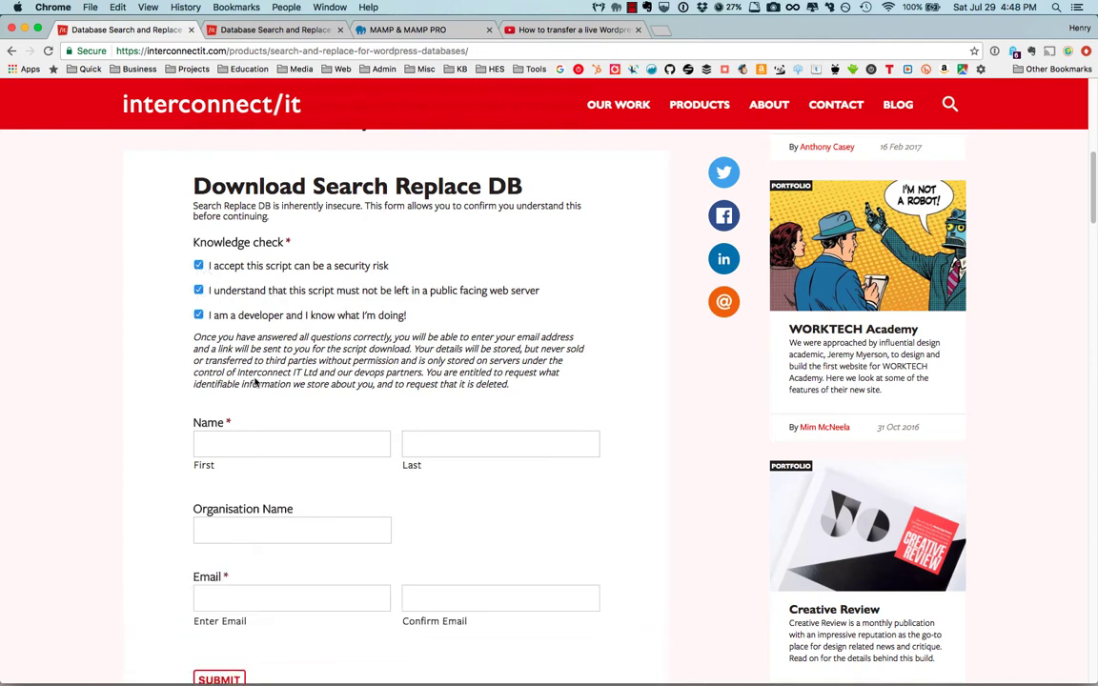
- Review the name, organisation and email fields of the script download form without filling them in
{"action": "left_click", "coordinate": [323, 442]}
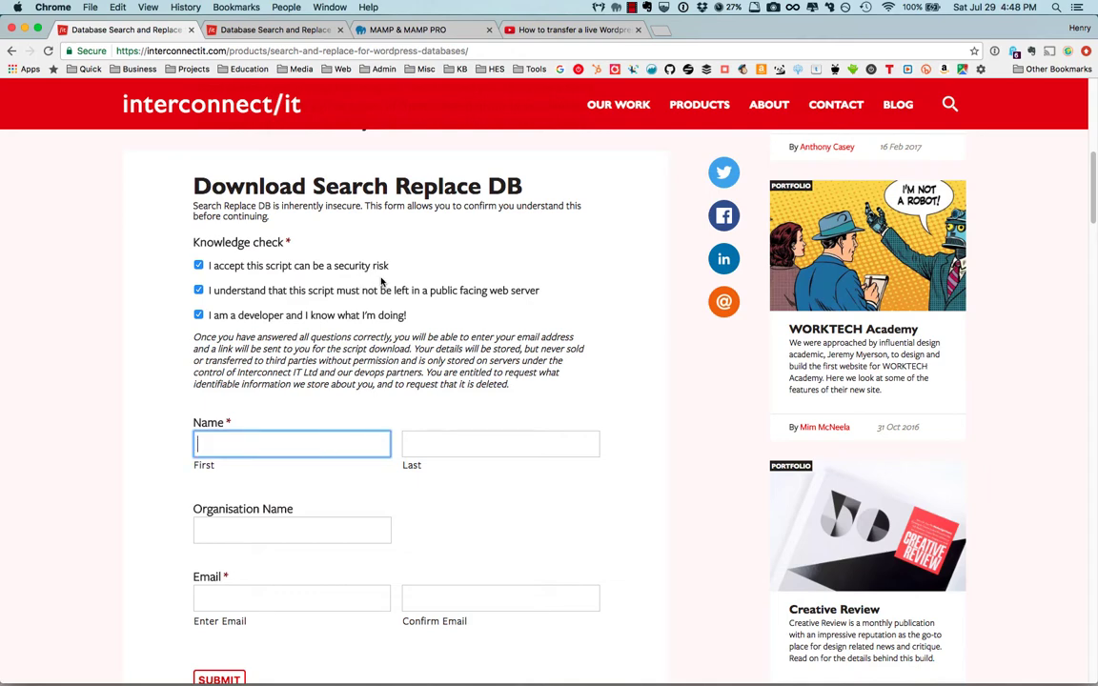
{"action": "left_click", "coordinate": [282, 600]}
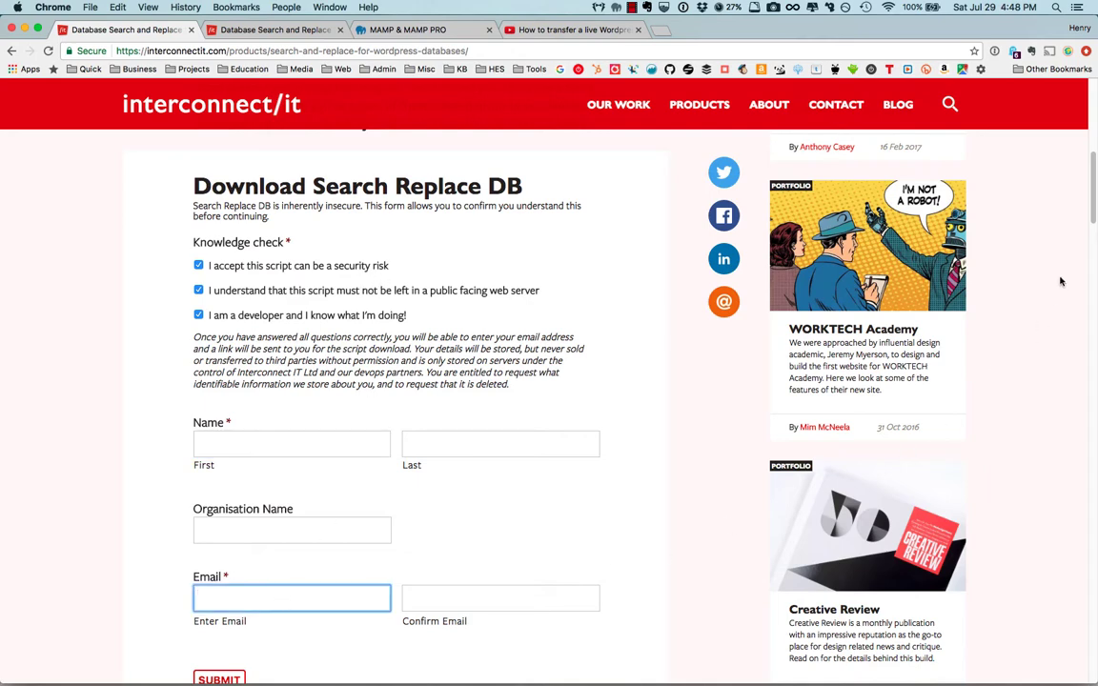
{"action": "scroll", "coordinate": [982, 200], "scroll_direction": "down", "scroll_amount": 4}
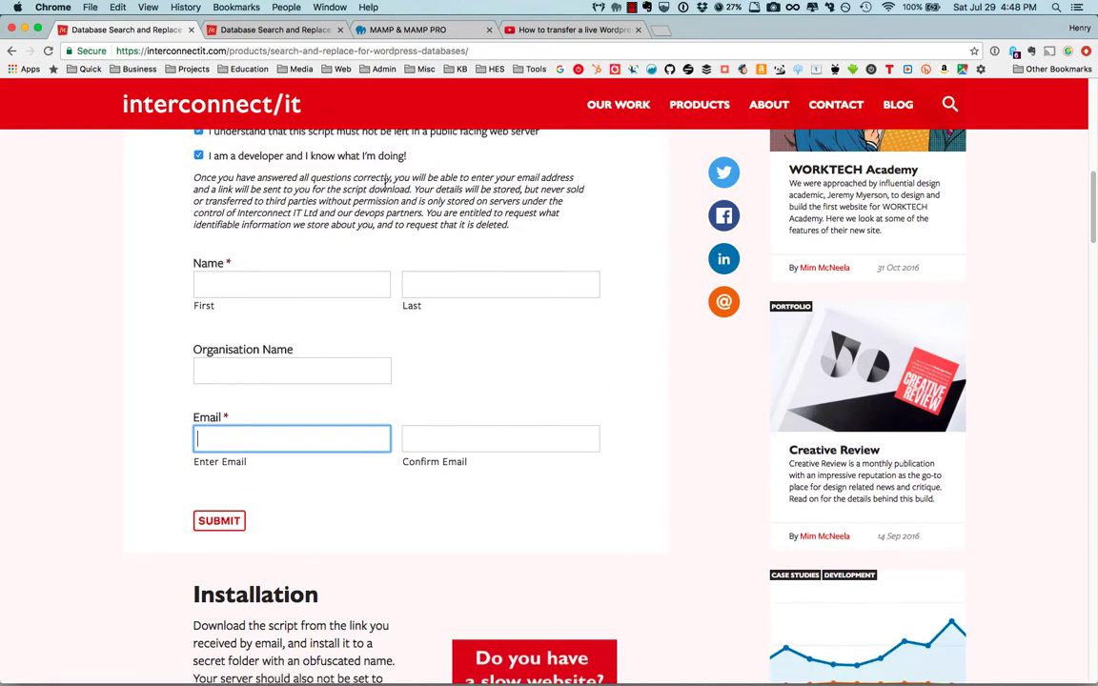
- Switch to Mail, review the interconnect/it message with the Search Replace DB download link, and move the window out of view
{"action": "key", "text": "super+Tab"}
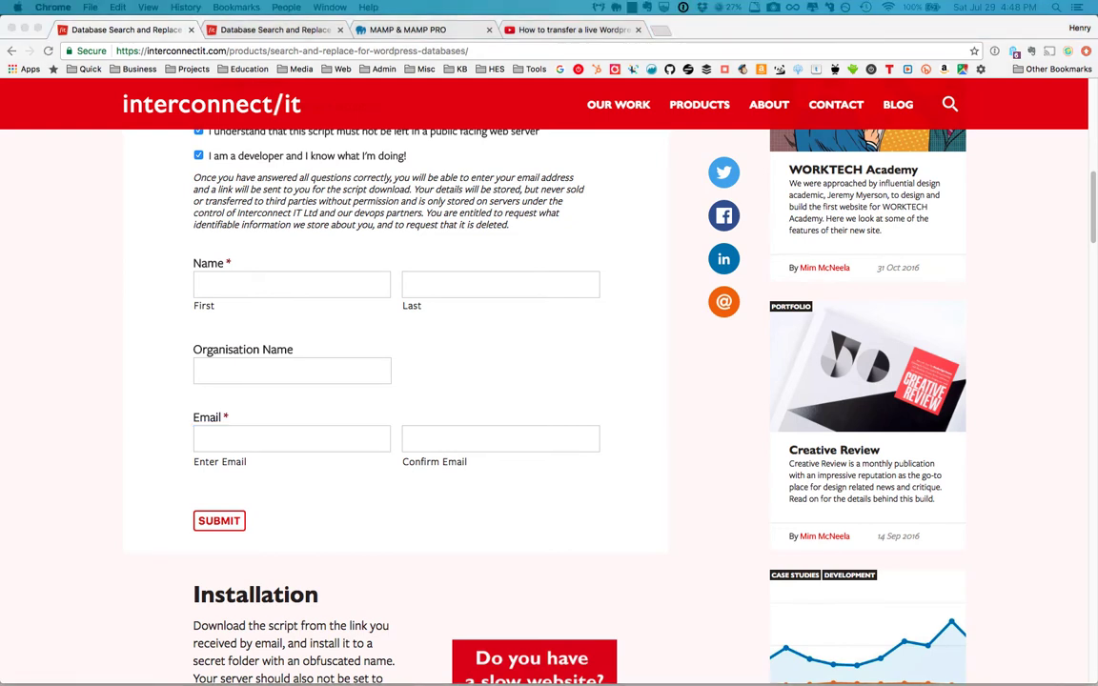
{"action": "left_click_drag", "start_coordinate": [0, 68], "coordinate": [336, 33]}
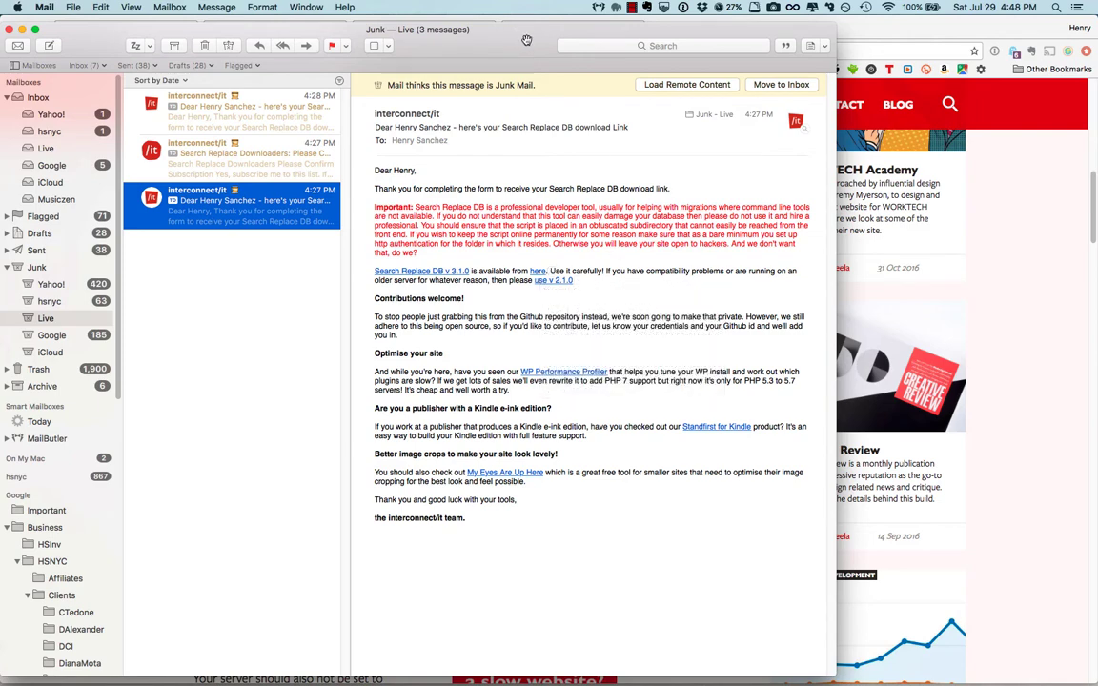
{"action": "left_click_drag", "start_coordinate": [428, 257], "coordinate": [385, 216]}
{"action": "left_click", "coordinate": [448, 229]}
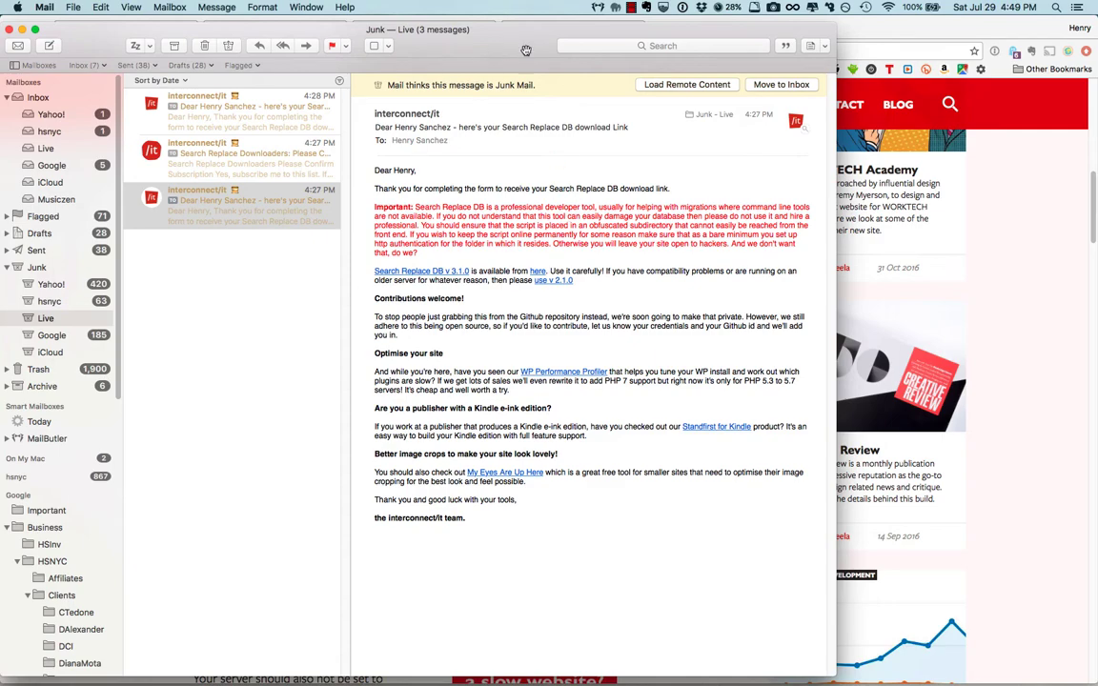
{"action": "left_click_drag", "start_coordinate": [525, 50], "coordinate": [507, 43]}
{"action": "left_click_drag", "start_coordinate": [549, 53], "coordinate": [542, 39]}
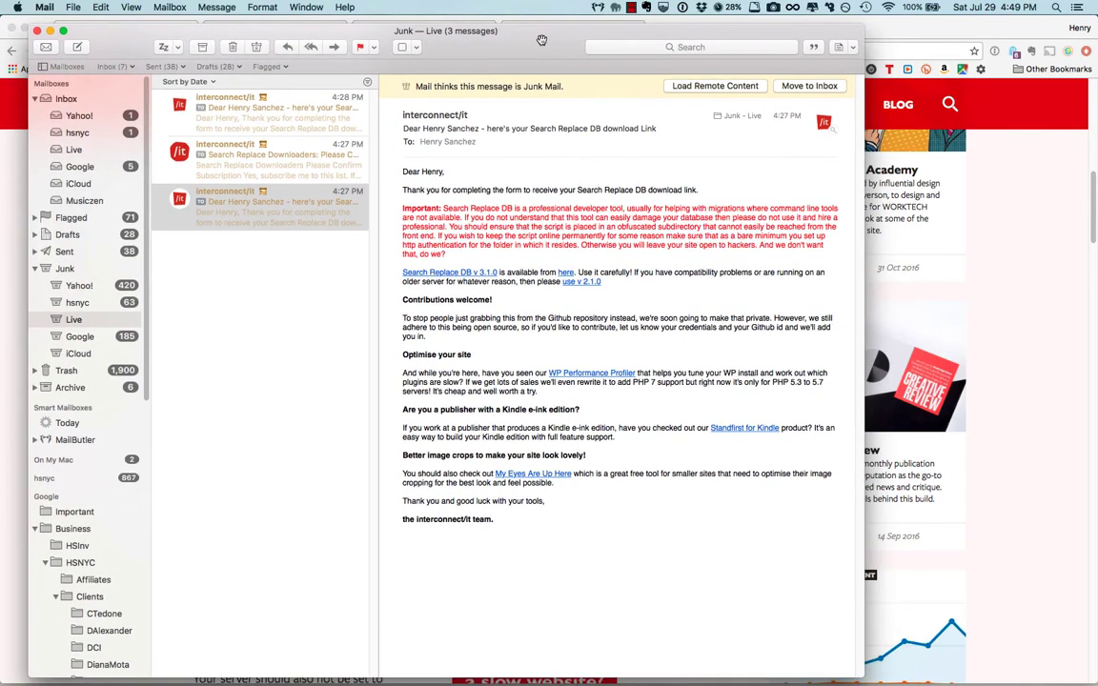
{"action": "left_click_drag", "start_coordinate": [541, 39], "coordinate": [530, 34]}
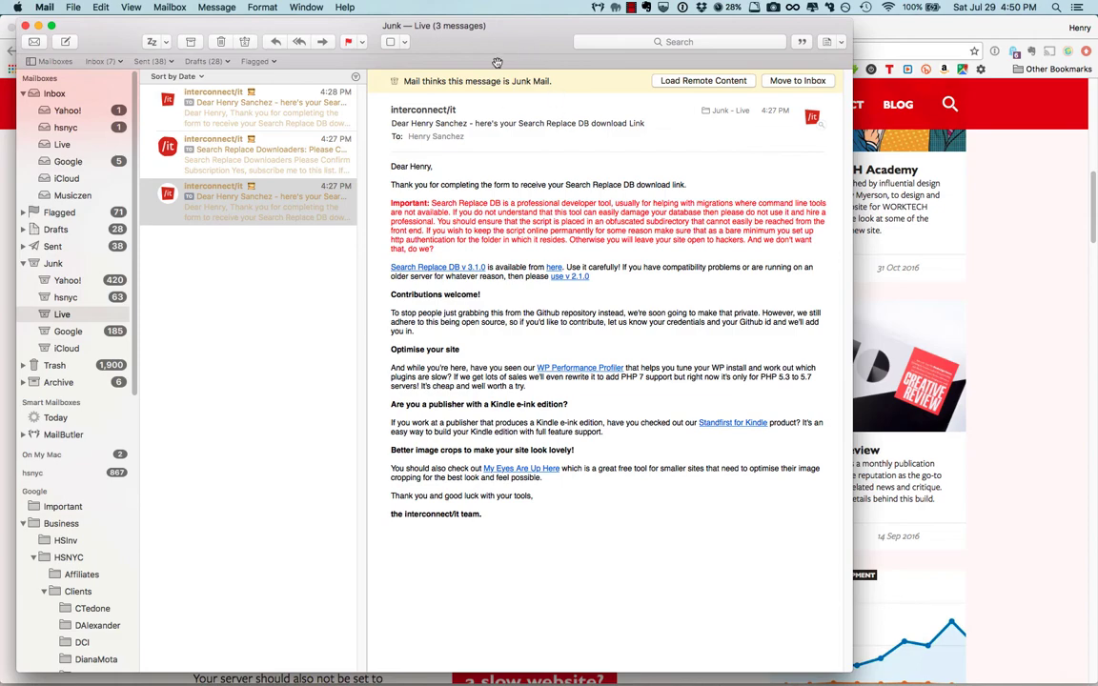
{"action": "left_click_drag", "start_coordinate": [549, 41], "coordinate": [0, 83]}
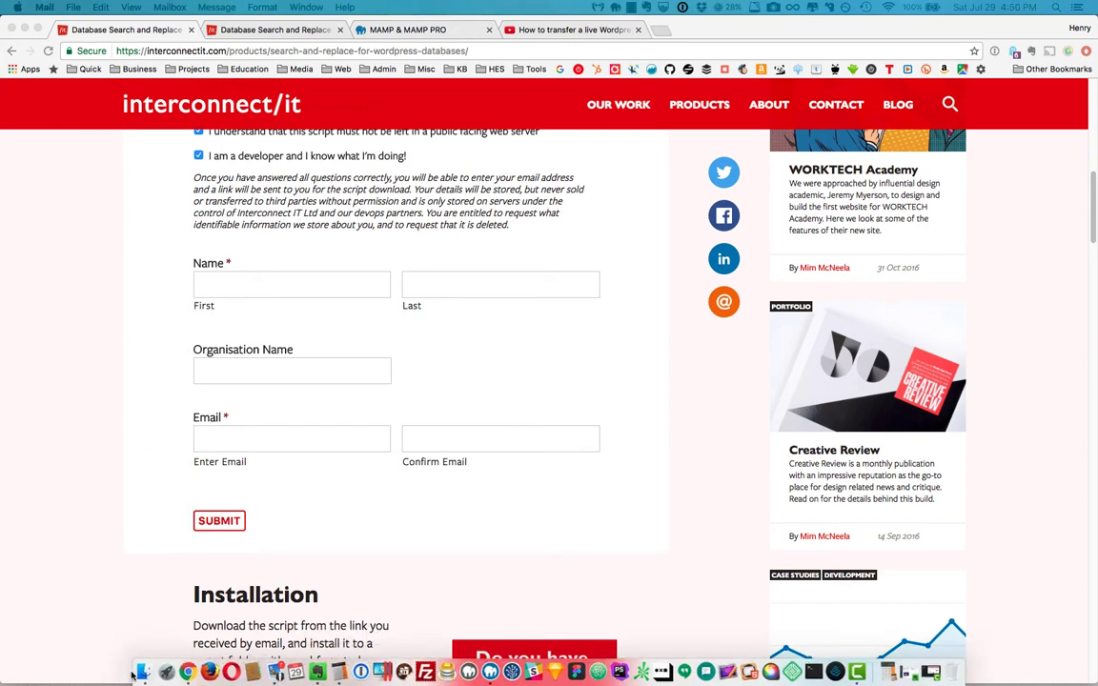
- Open the Downloads folder in Finder and extract Search-Replace-DB-3-1-0-emaildownloads.zip
{"action": "right_click", "coordinate": [145, 670]}
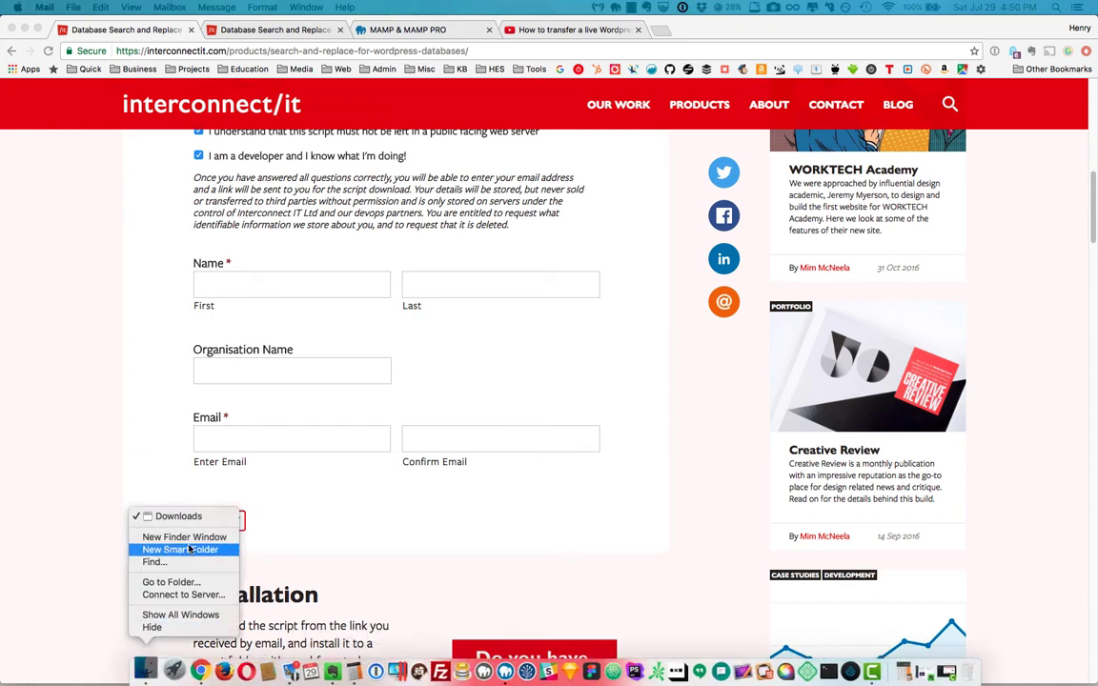
{"action": "left_click", "coordinate": [177, 516]}
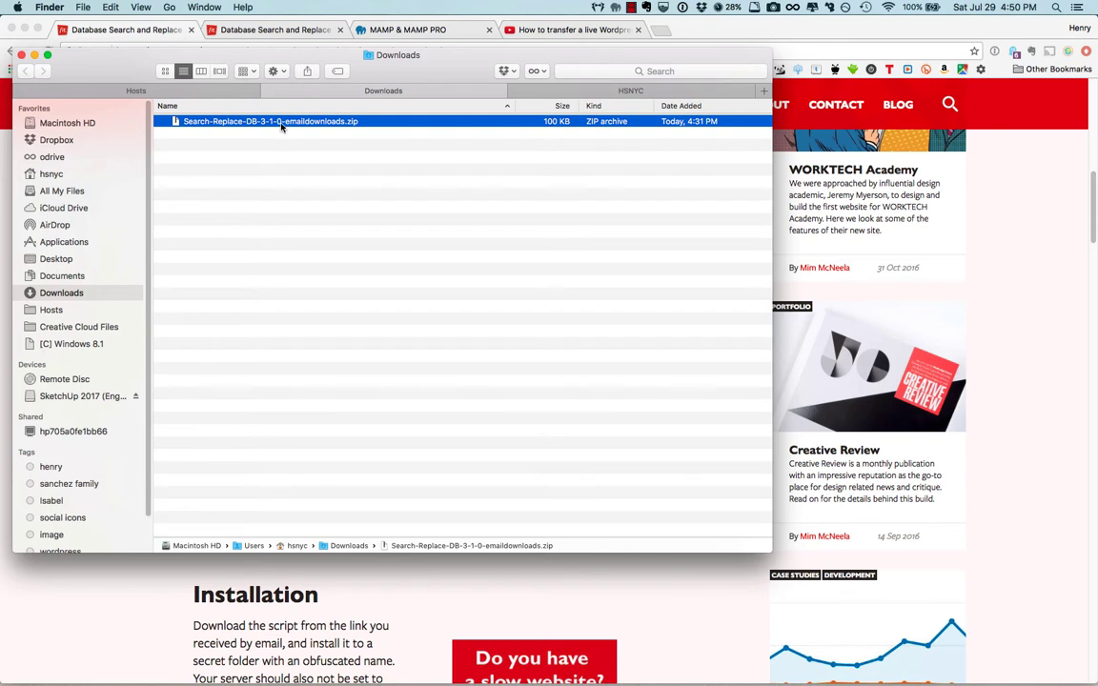
{"action": "double_click", "coordinate": [280, 127]}
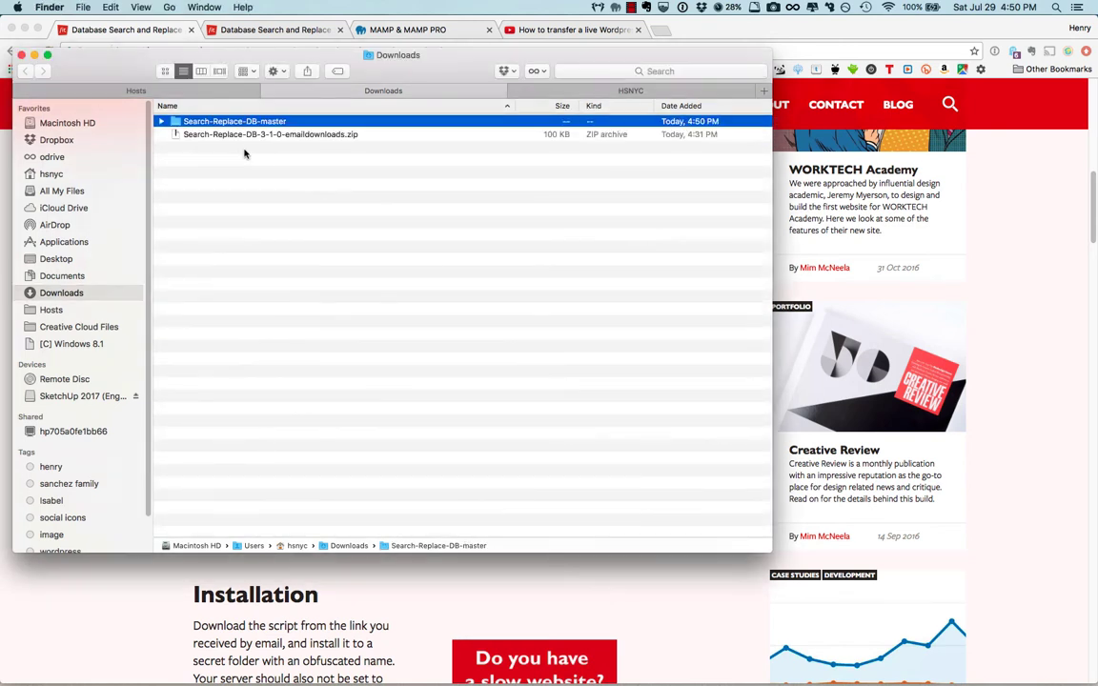
- Inspect the files inside the extracted Search-Replace-DB-master folder, collapse it and minimize the Downloads window
{"action": "left_click", "coordinate": [162, 122]}
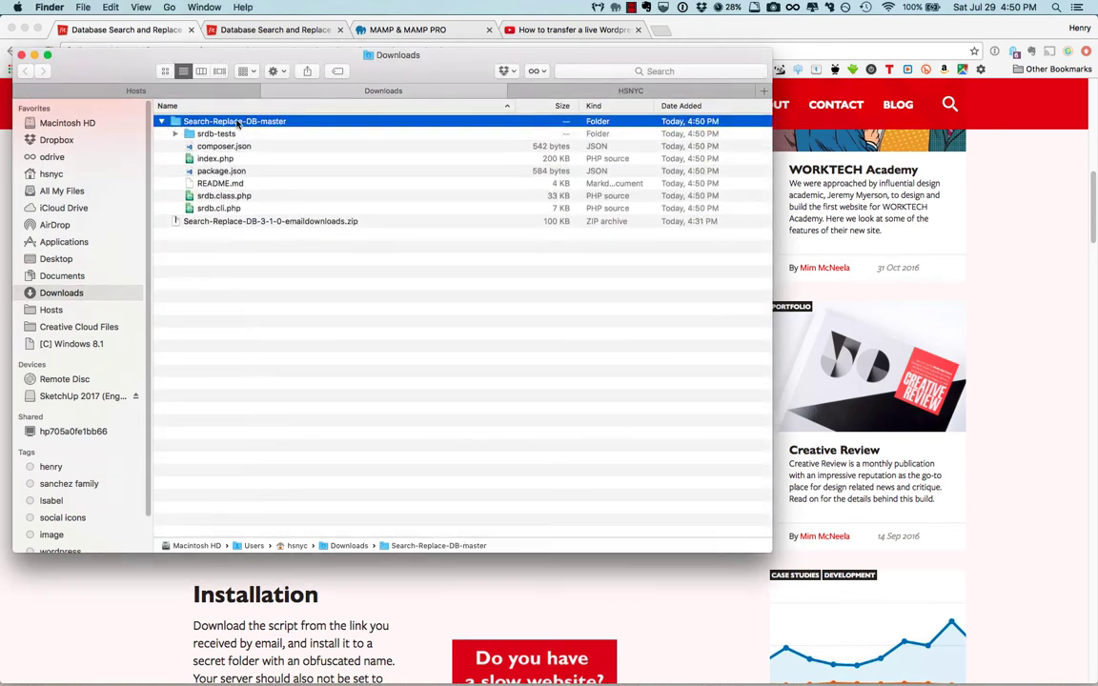
{"action": "left_click", "coordinate": [161, 122]}
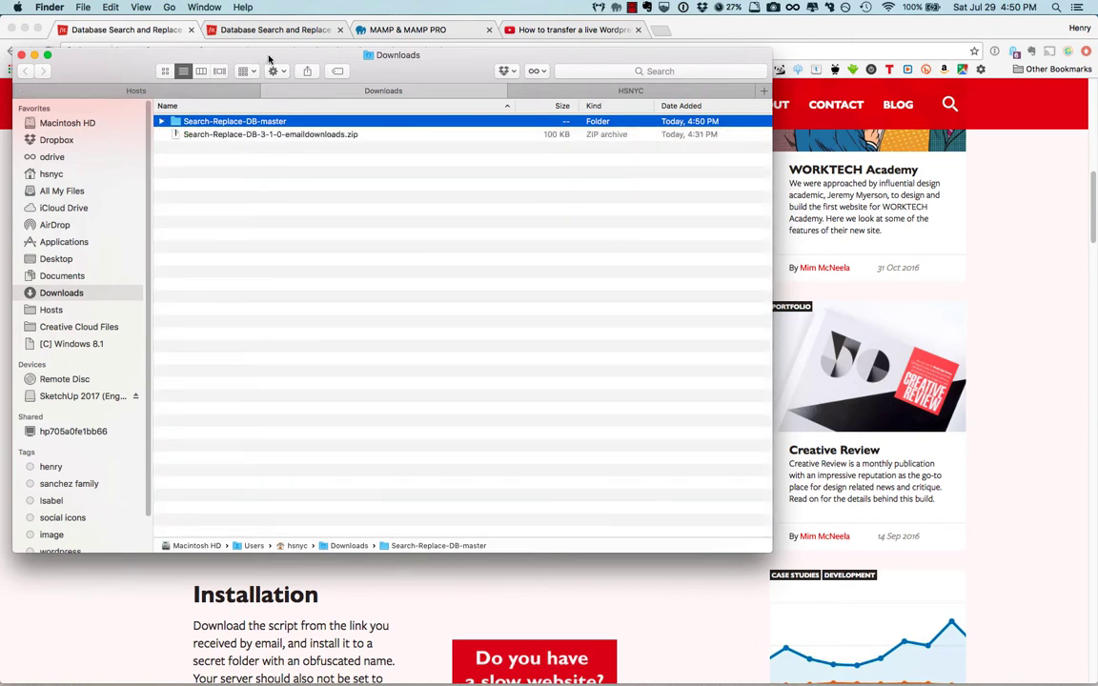
{"action": "double_click", "coordinate": [329, 56]}
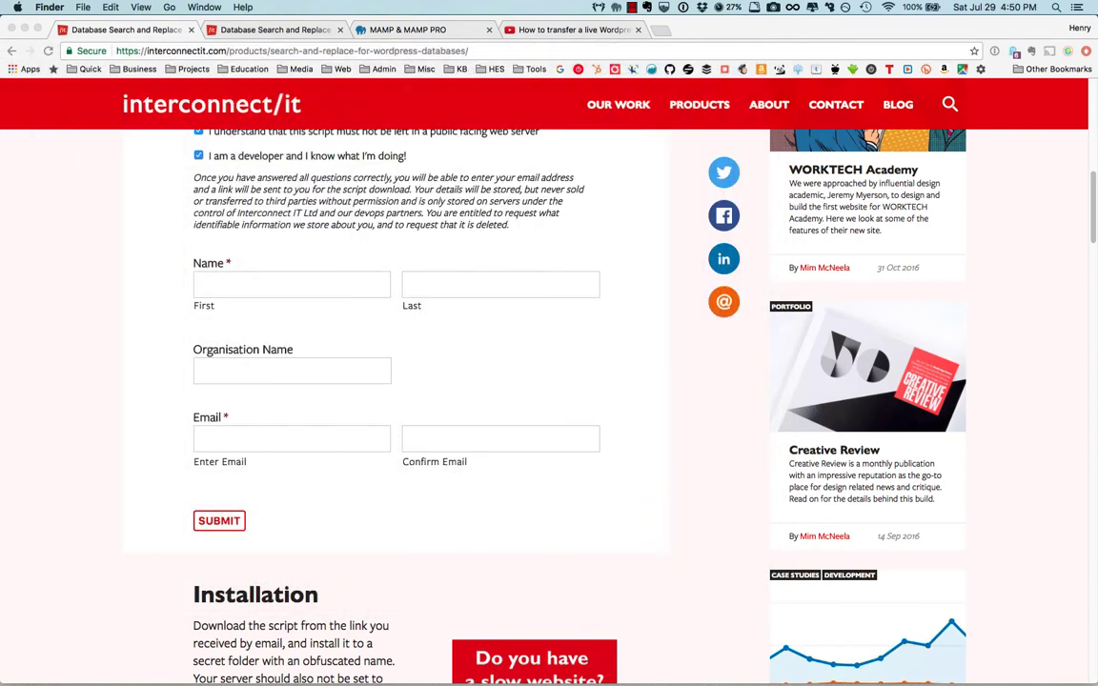
- Switch to Chrome and review the MAMP website's address, its free MAMP edition and the supported operating systems
{"action": "left_click", "coordinate": [390, 29]}
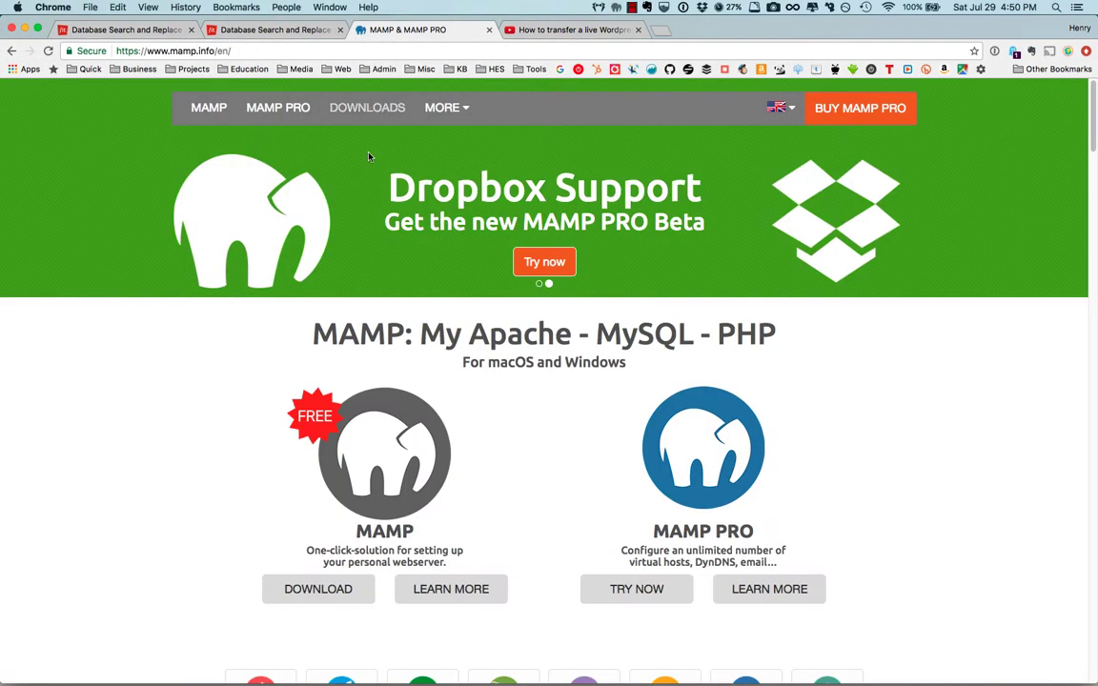
{"action": "left_click", "coordinate": [216, 48]}
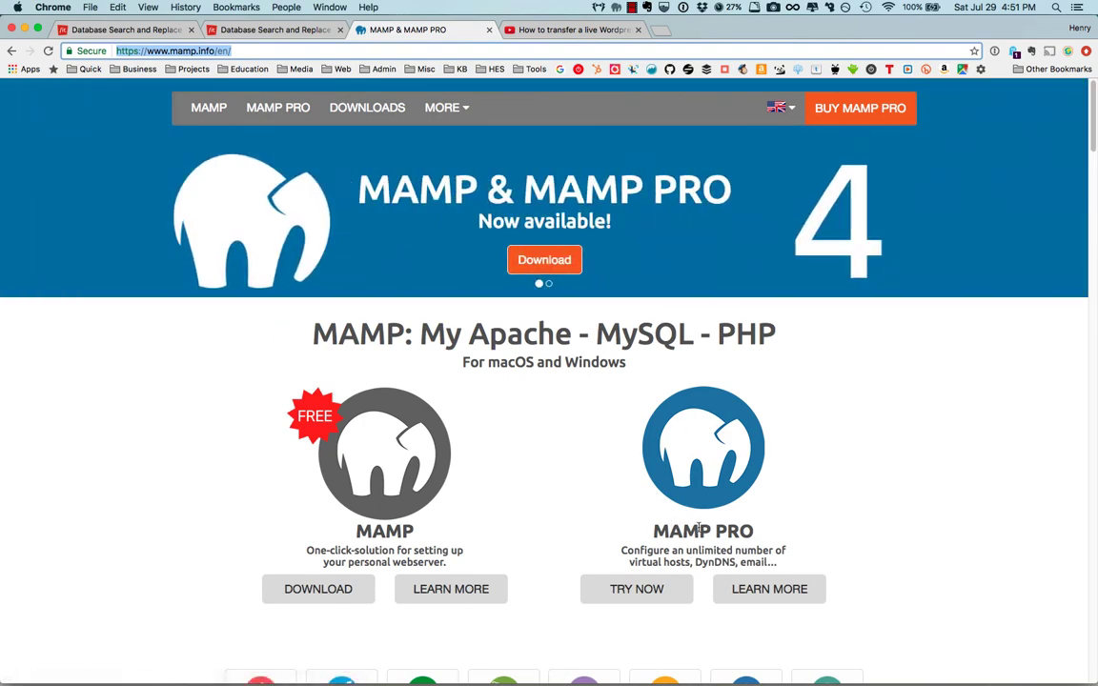
{"action": "double_click", "coordinate": [339, 536]}
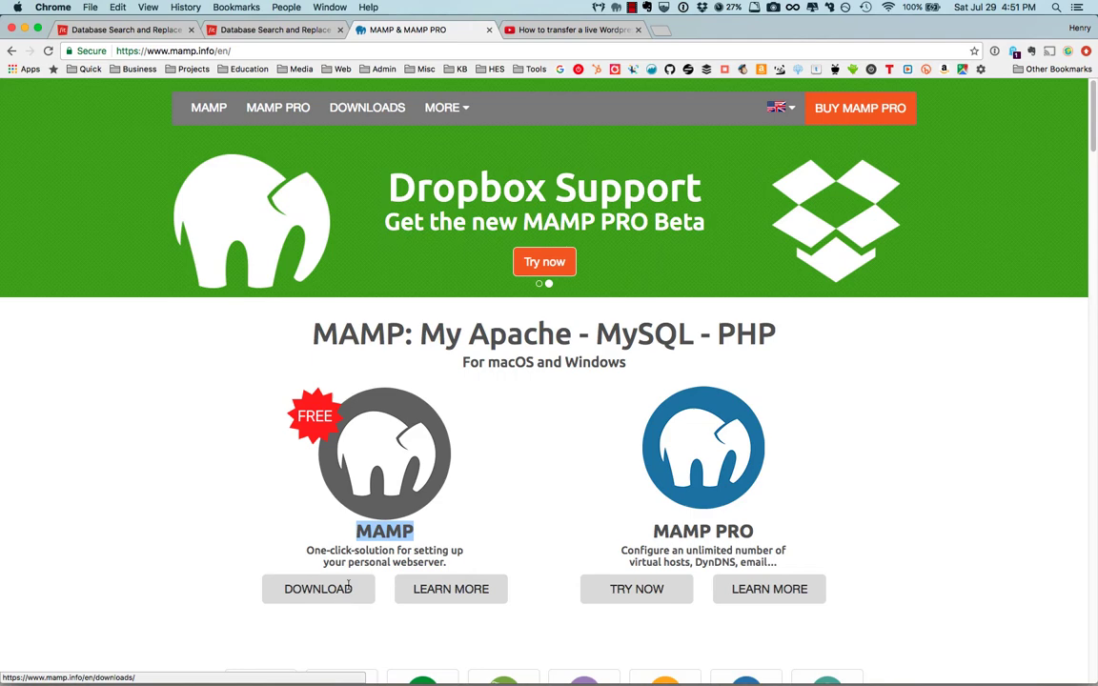
{"action": "mouse_move", "coordinate": [467, 679]}
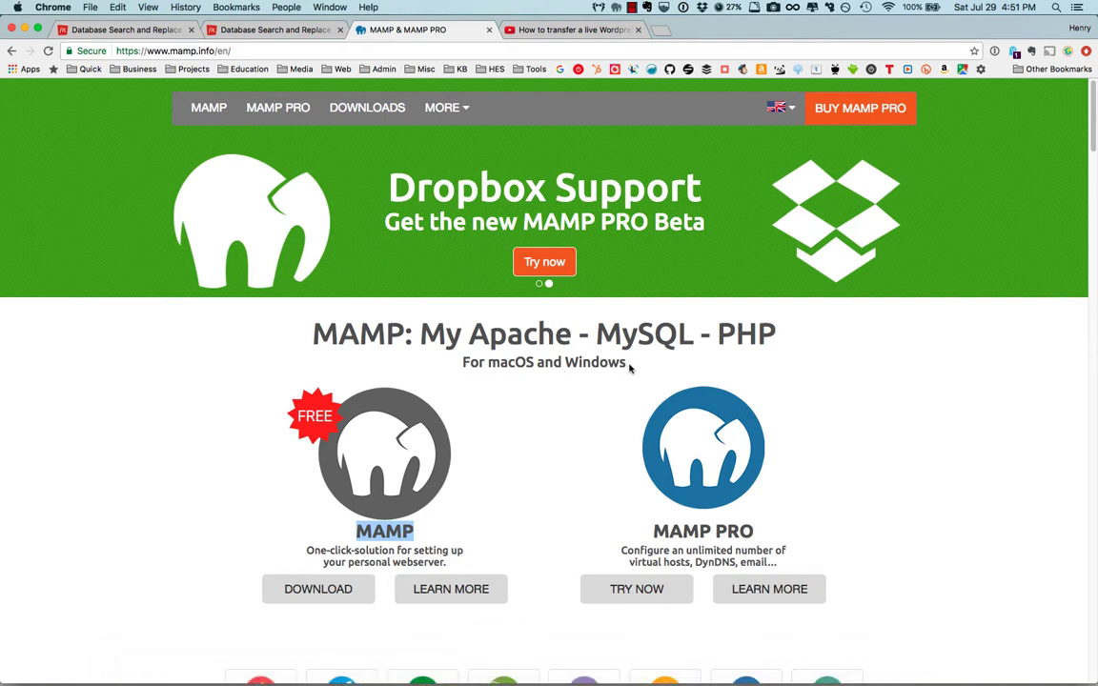
{"action": "left_click_drag", "start_coordinate": [627, 364], "coordinate": [487, 361]}
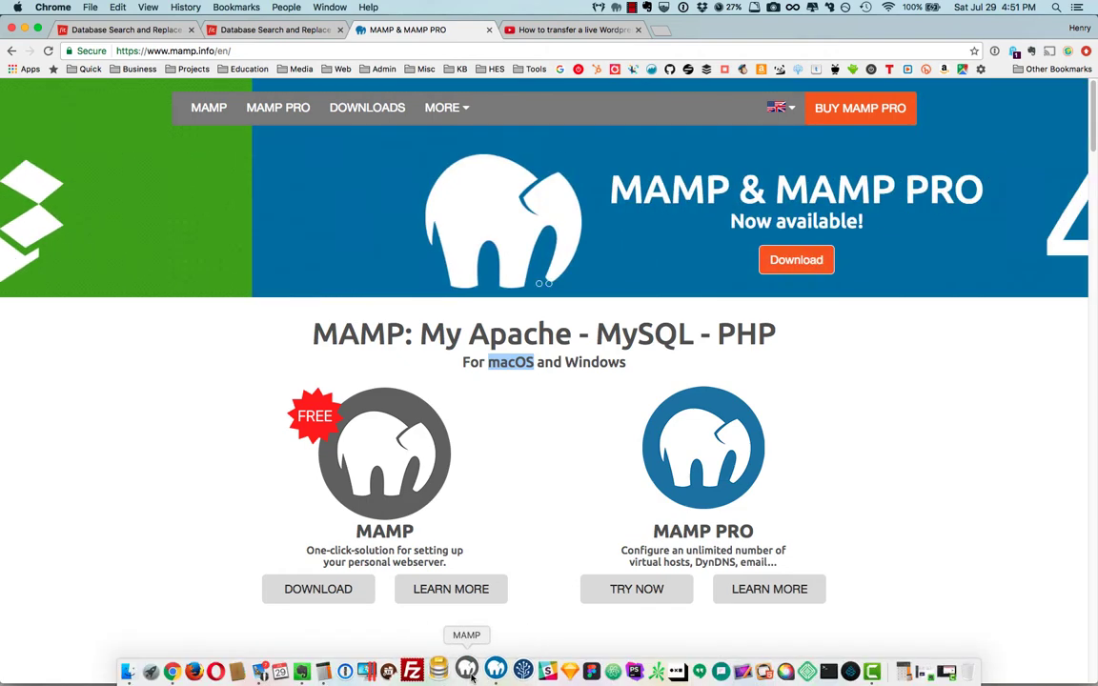
- Launch the free MAMP edition instead of MAMP PRO, quit MAMP PRO discarding its unsaved changes, and reposition the MAMP window
{"action": "left_click", "coordinate": [468, 672]}
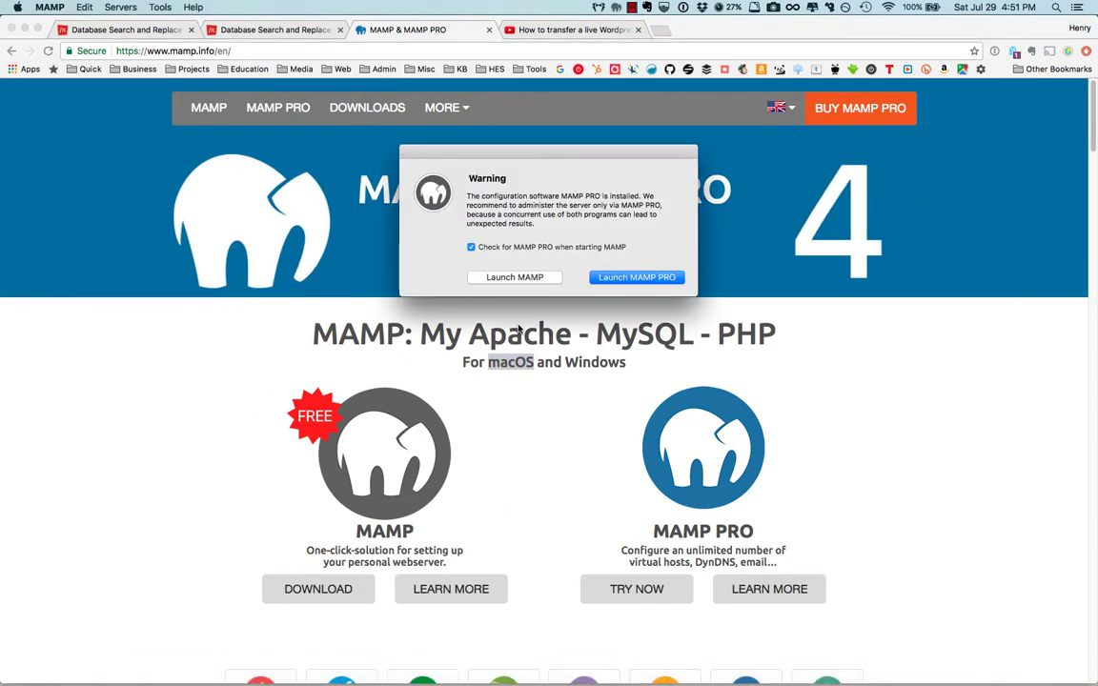
{"action": "left_click", "coordinate": [515, 277]}
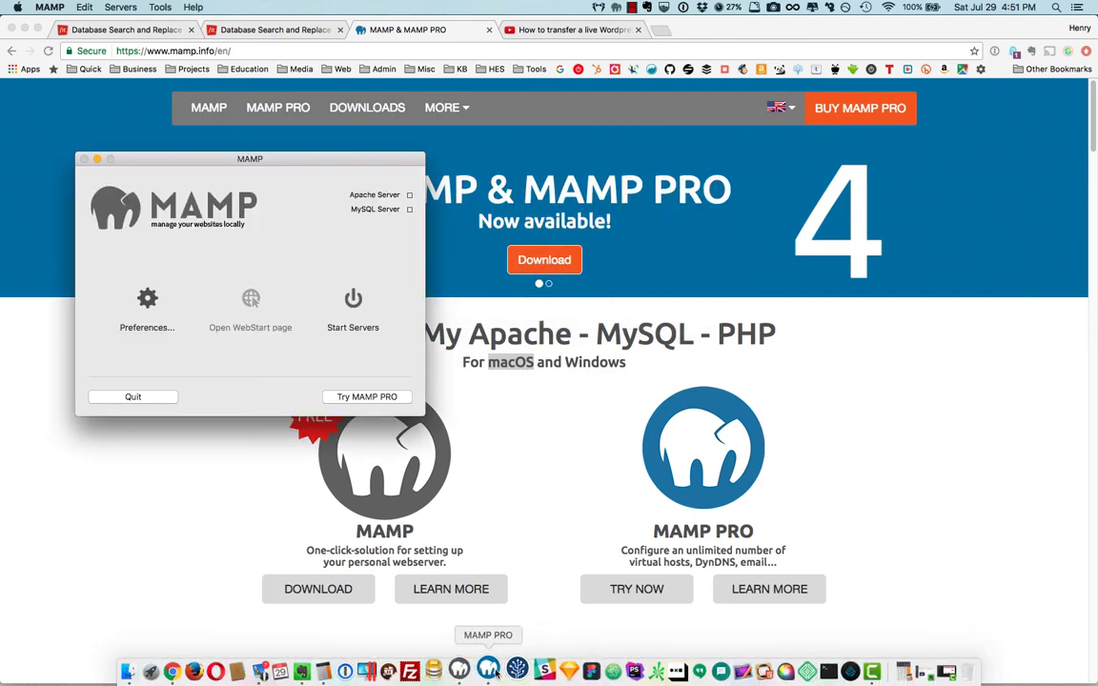
{"action": "right_click", "coordinate": [488, 670]}
{"action": "left_click", "coordinate": [494, 627]}
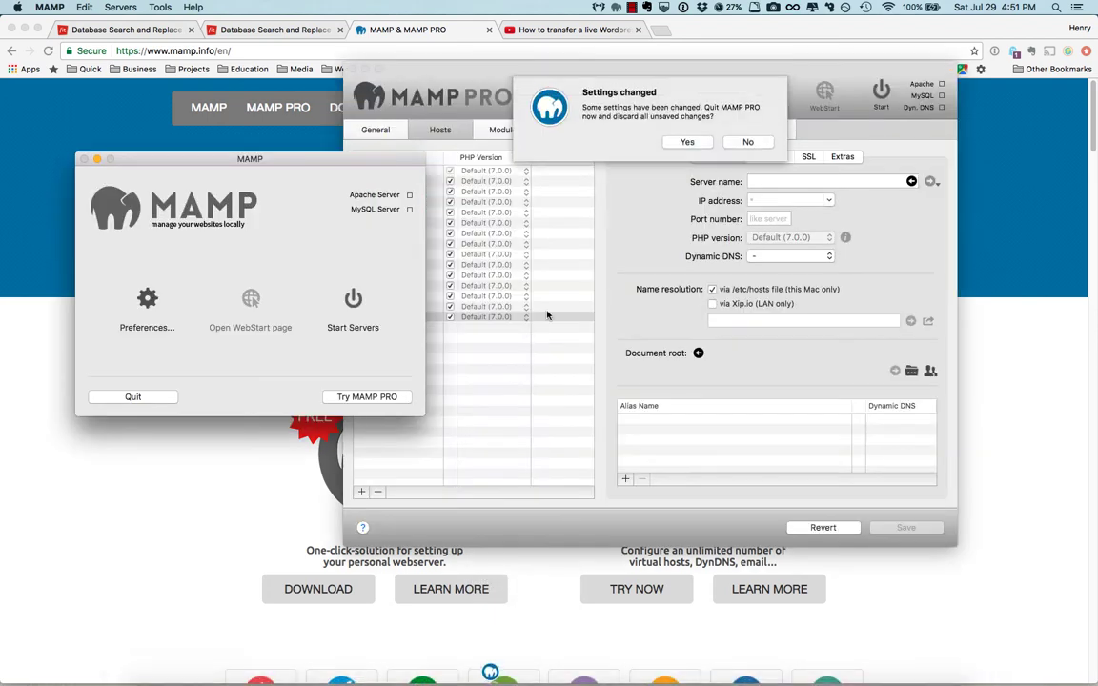
{"action": "left_click", "coordinate": [688, 142]}
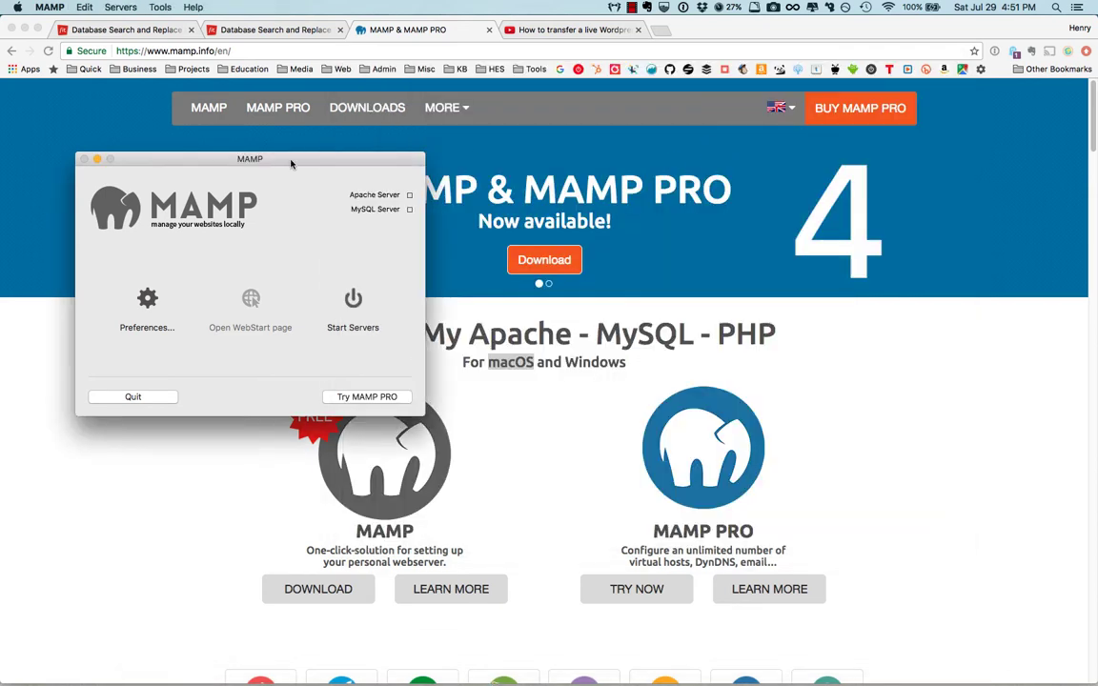
{"action": "left_click_drag", "start_coordinate": [263, 149], "coordinate": [238, 149]}
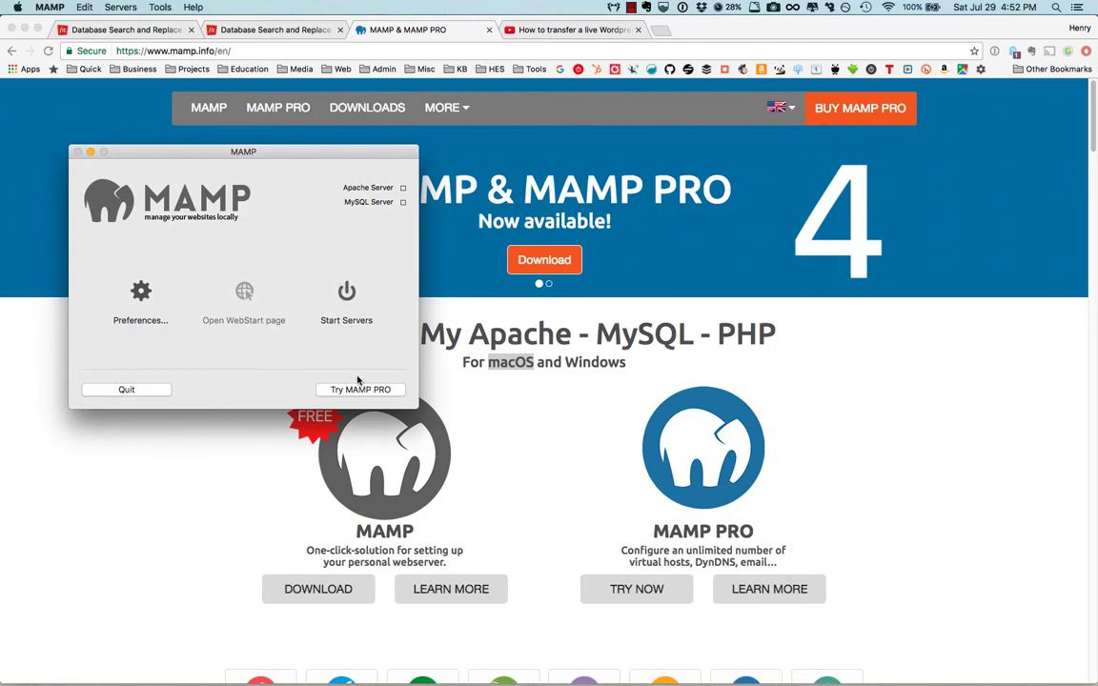
- Open MAMP's Web Server preferences and reveal the htdocs document root in Finder
{"action": "left_click", "coordinate": [49, 7]}
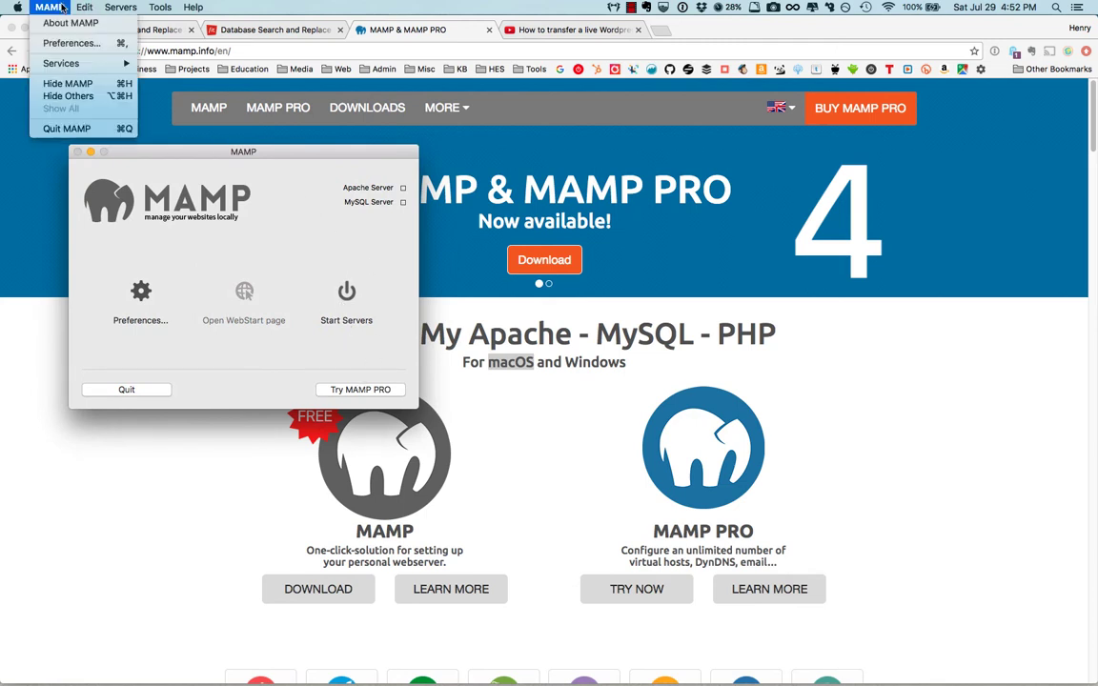
{"action": "left_click", "coordinate": [74, 39]}
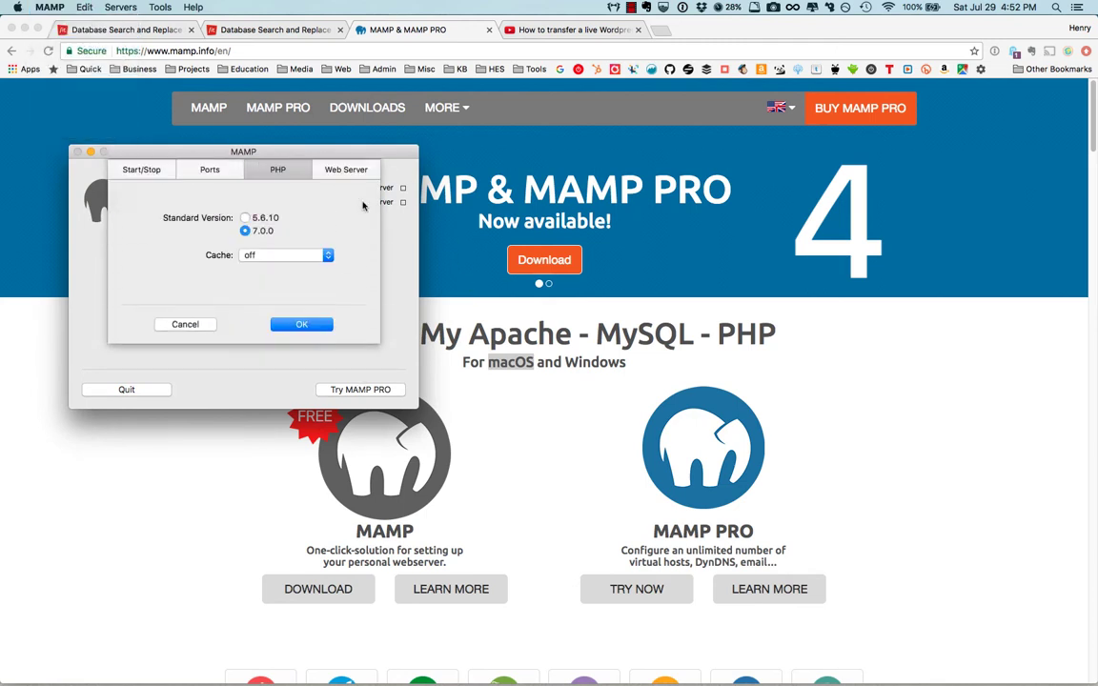
{"action": "left_click", "coordinate": [347, 172]}
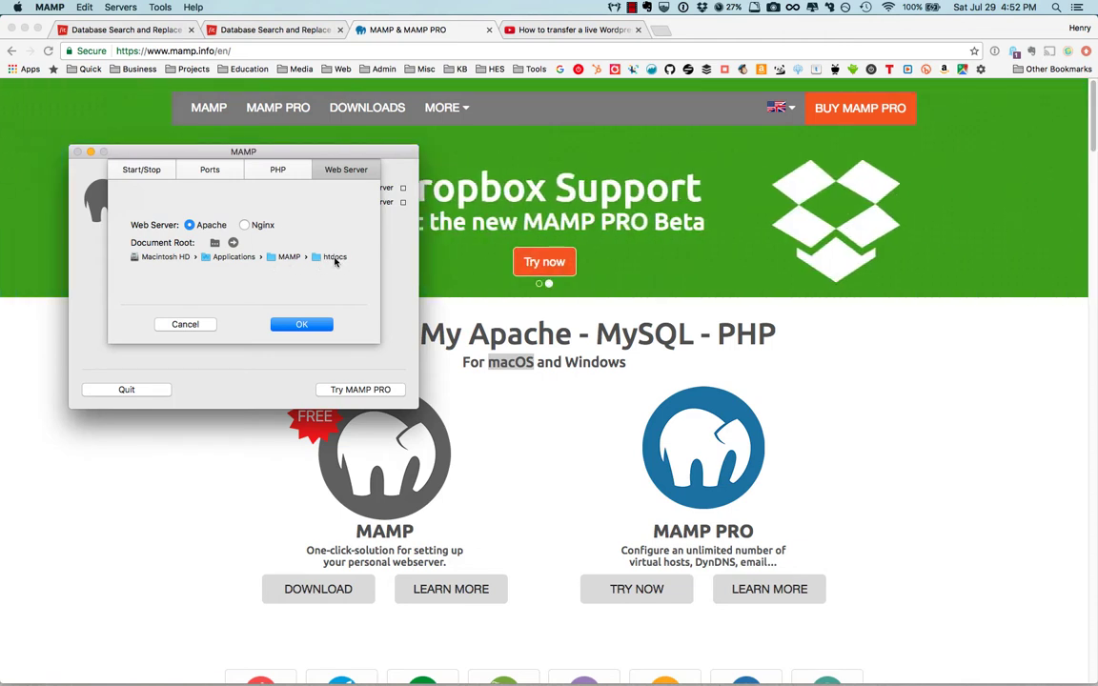
{"action": "left_click", "coordinate": [232, 244]}
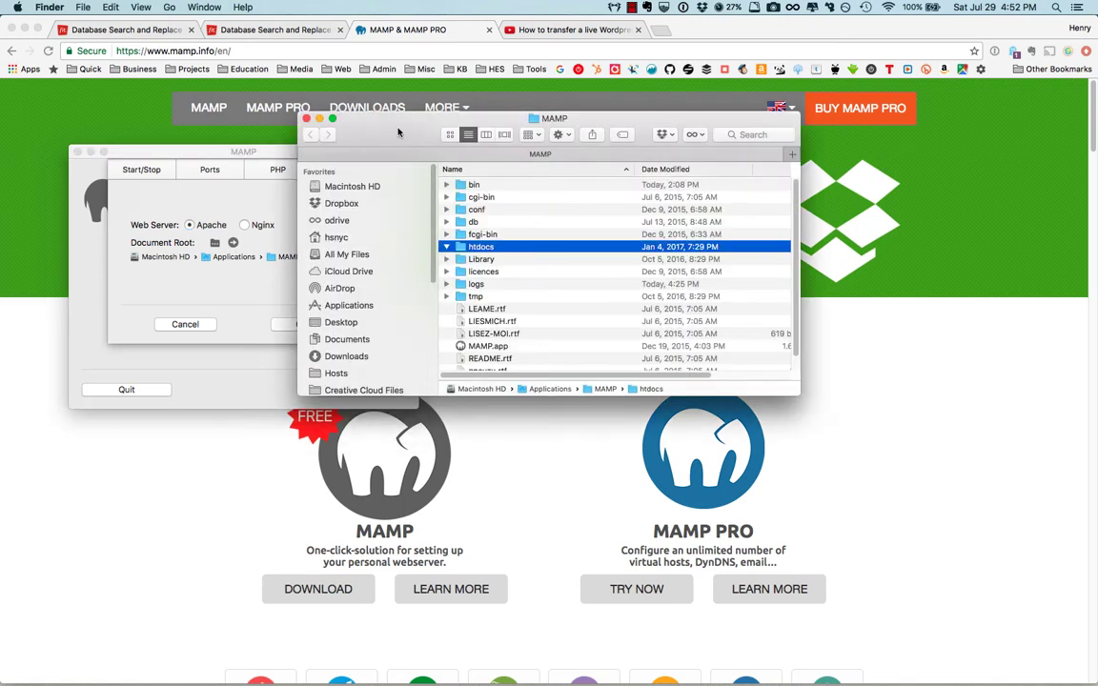
- Move and enlarge the MAMP folder window beside the preferences, then accept the MAMP preferences
{"action": "left_click_drag", "start_coordinate": [398, 133], "coordinate": [404, 167]}
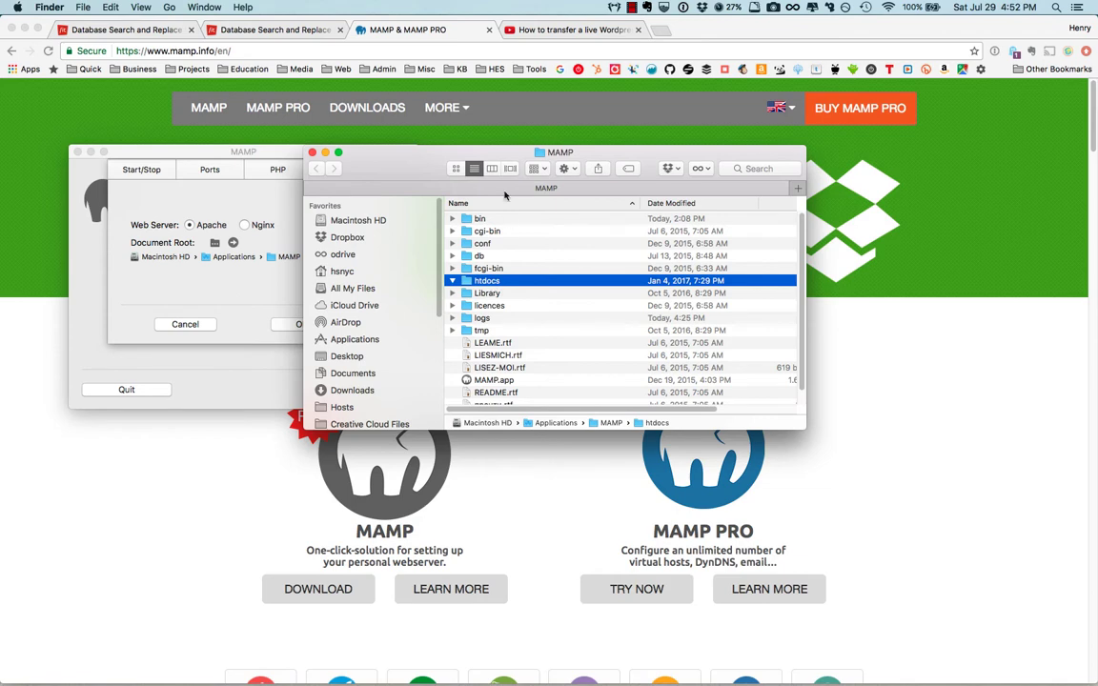
{"action": "left_click_drag", "start_coordinate": [433, 162], "coordinate": [578, 117]}
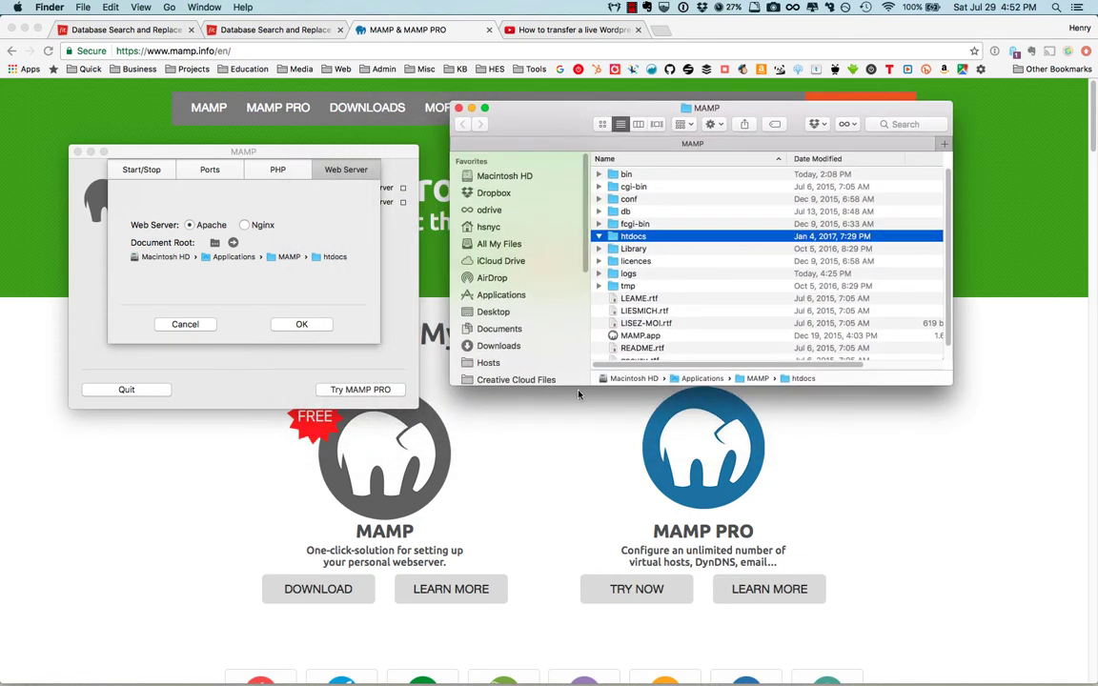
{"action": "left_click_drag", "start_coordinate": [579, 385], "coordinate": [575, 486]}
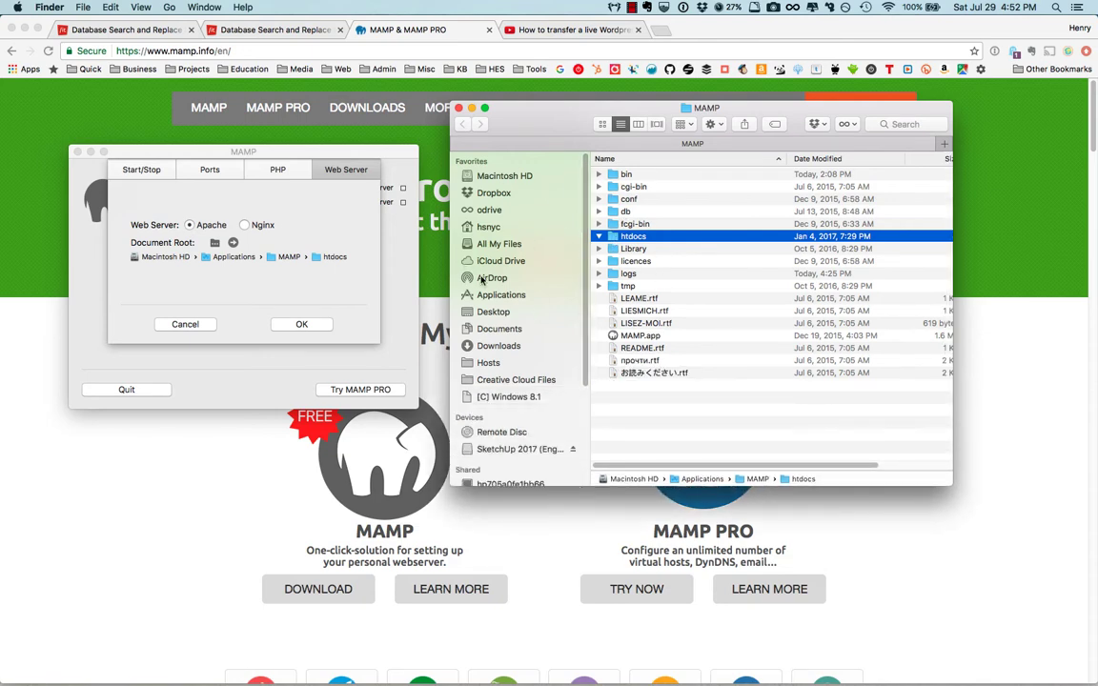
{"action": "left_click_drag", "start_coordinate": [532, 120], "coordinate": [513, 161]}
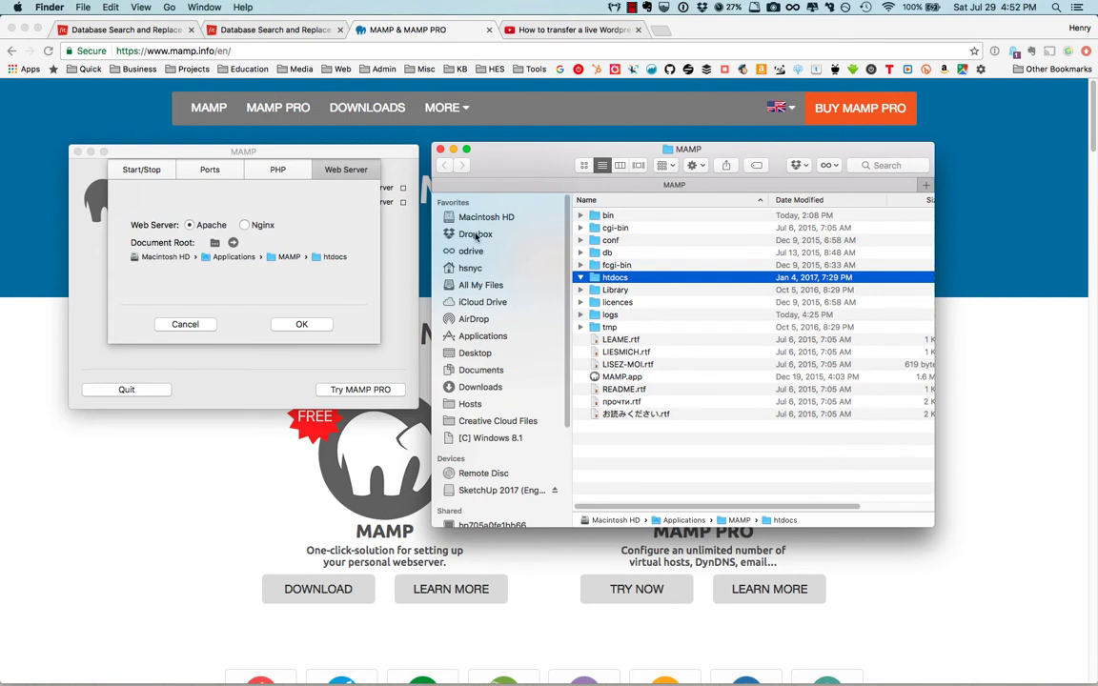
{"action": "left_click", "coordinate": [381, 286]}
{"action": "key", "text": "Return"}
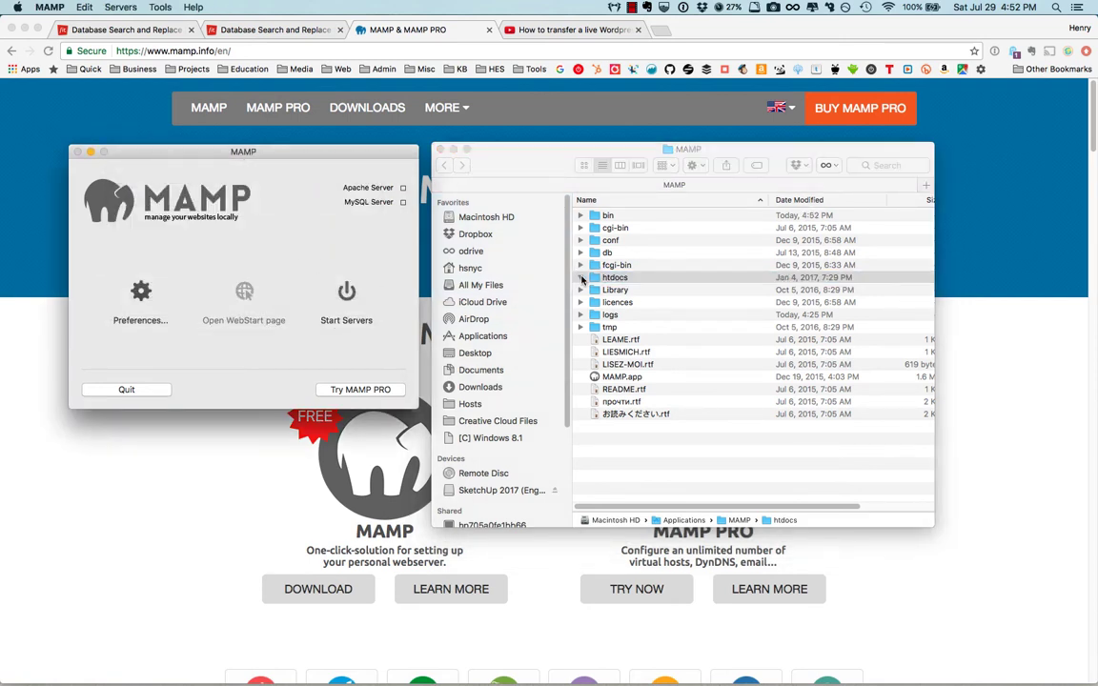
- Inspect the htdocs folder's contents and arrange the Downloads and MAMP folder windows side by side
{"action": "left_click", "coordinate": [583, 277]}
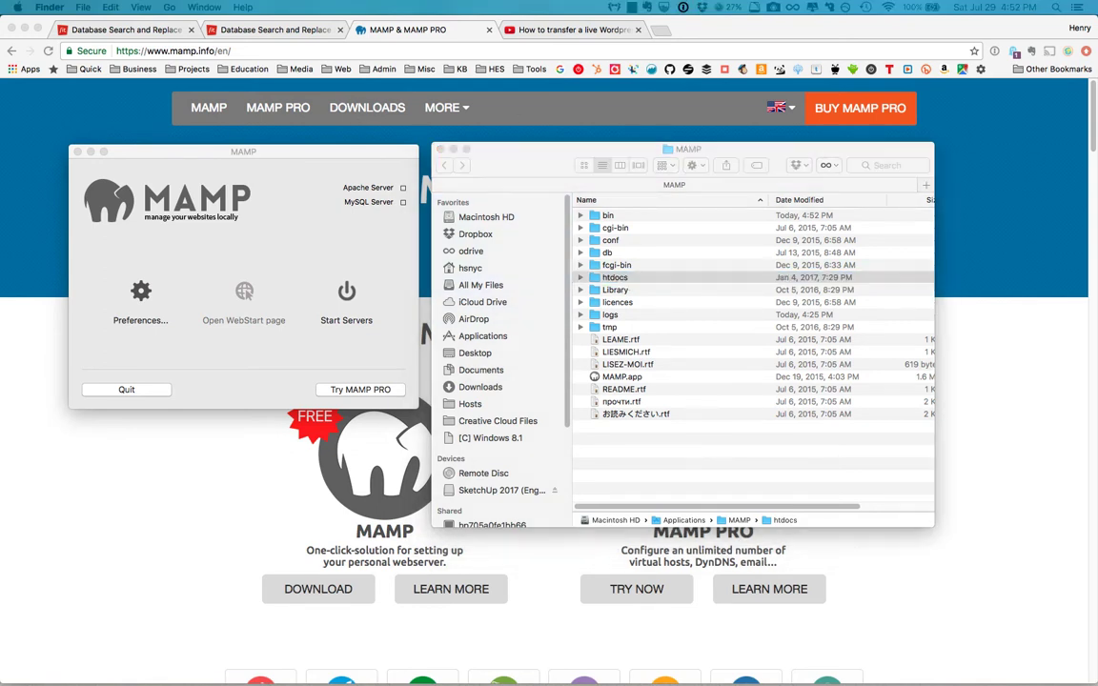
{"action": "left_click_drag", "start_coordinate": [0, 151], "coordinate": [374, 144]}
{"action": "left_click_drag", "start_coordinate": [564, 154], "coordinate": [683, 137]}
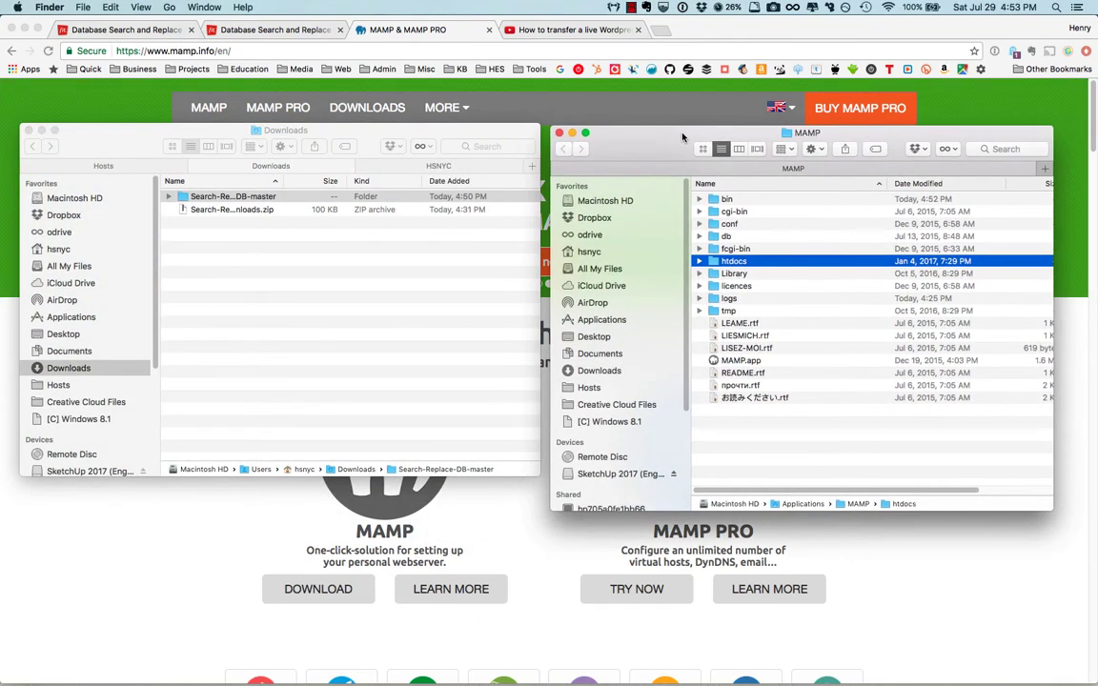
- Copy the Search-Replace-DB-master folder from Downloads into MAMP's htdocs folder and select the pasted copy
{"action": "right_click", "coordinate": [236, 199]}
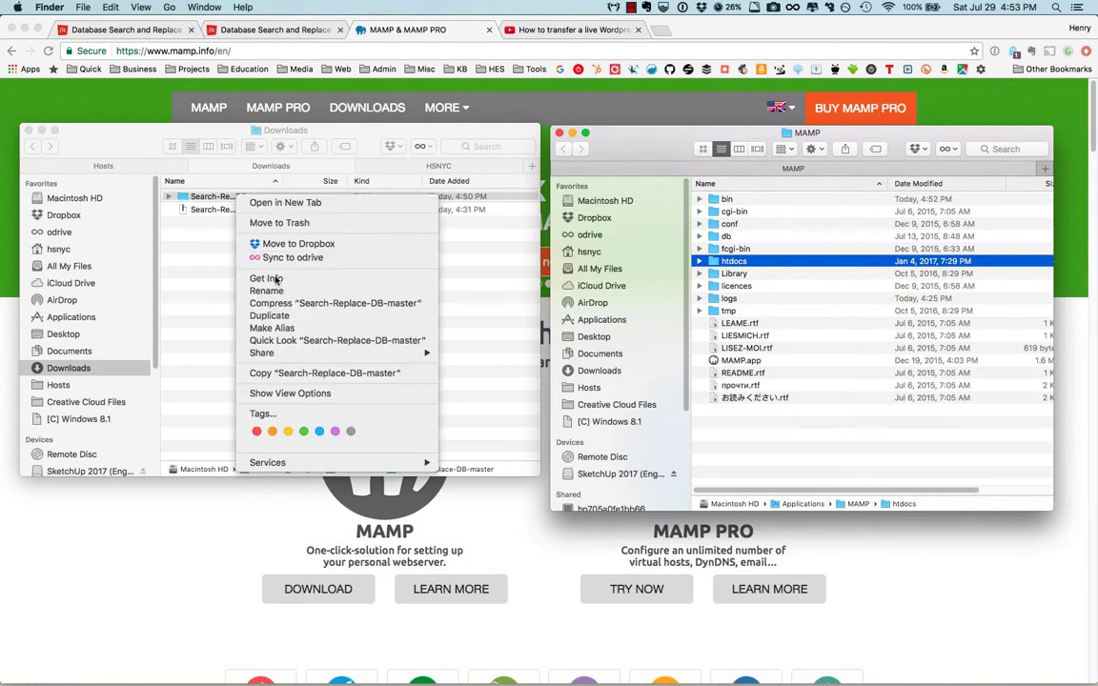
{"action": "left_click", "coordinate": [286, 374]}
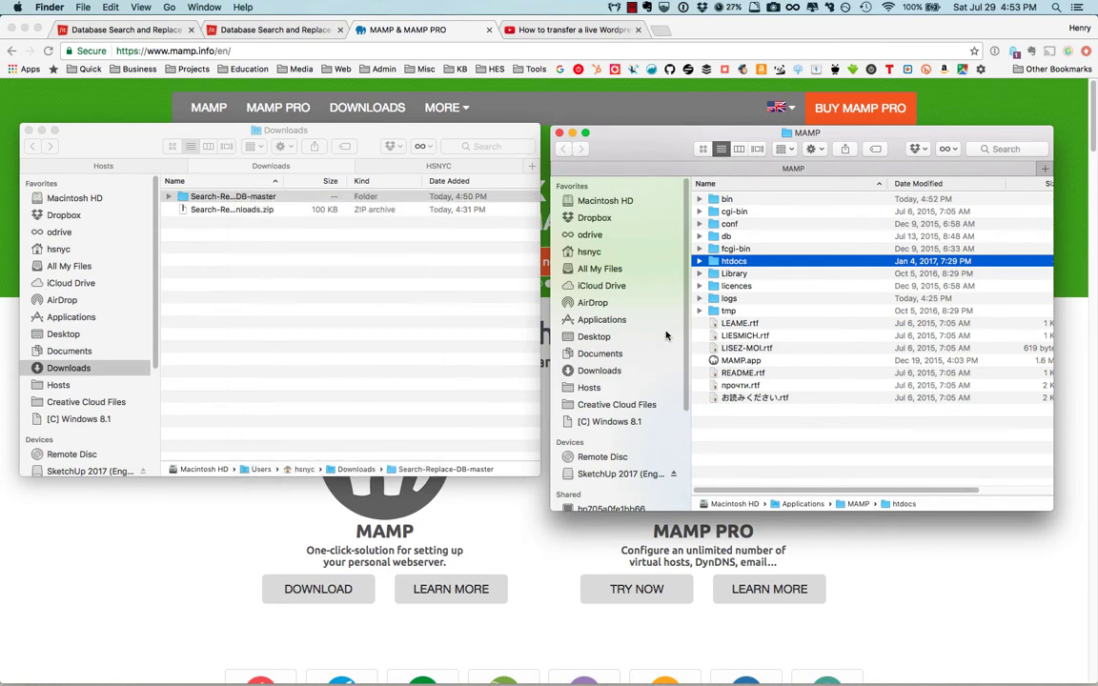
{"action": "right_click", "coordinate": [746, 263]}
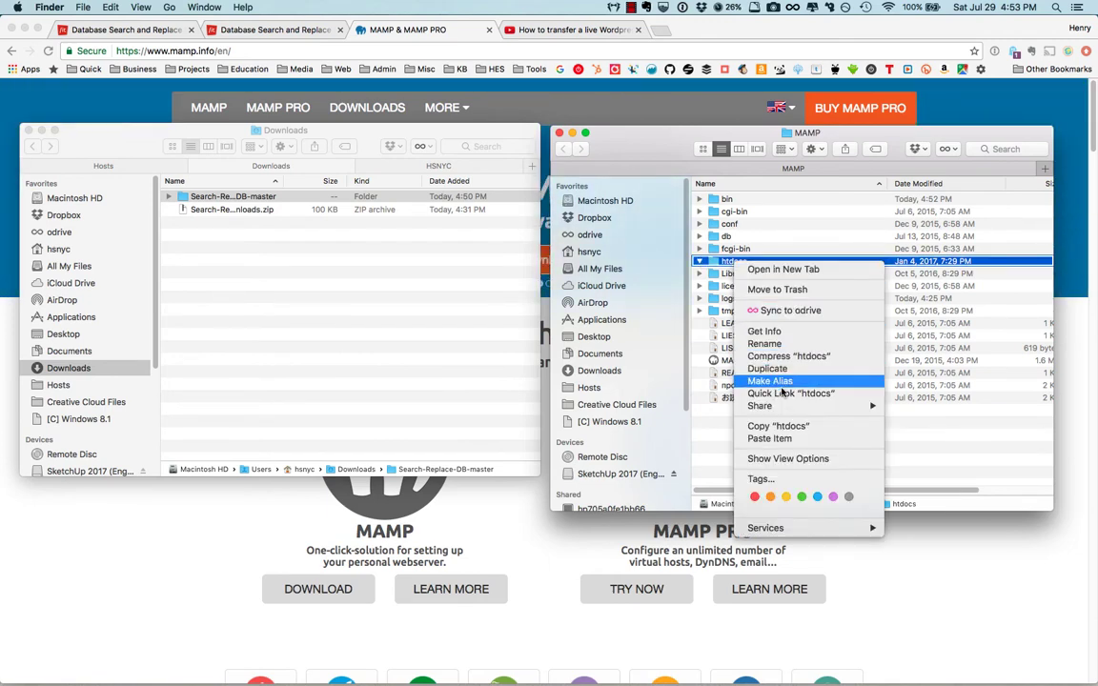
{"action": "mouse_move", "coordinate": [788, 408]}
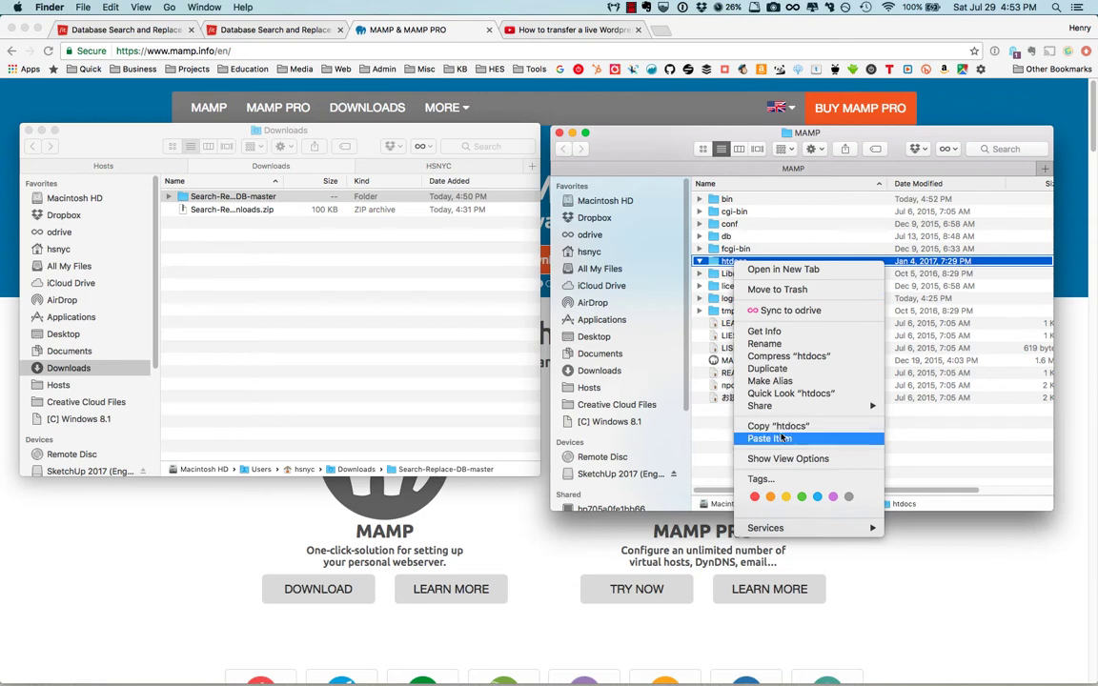
{"action": "left_click", "coordinate": [782, 439]}
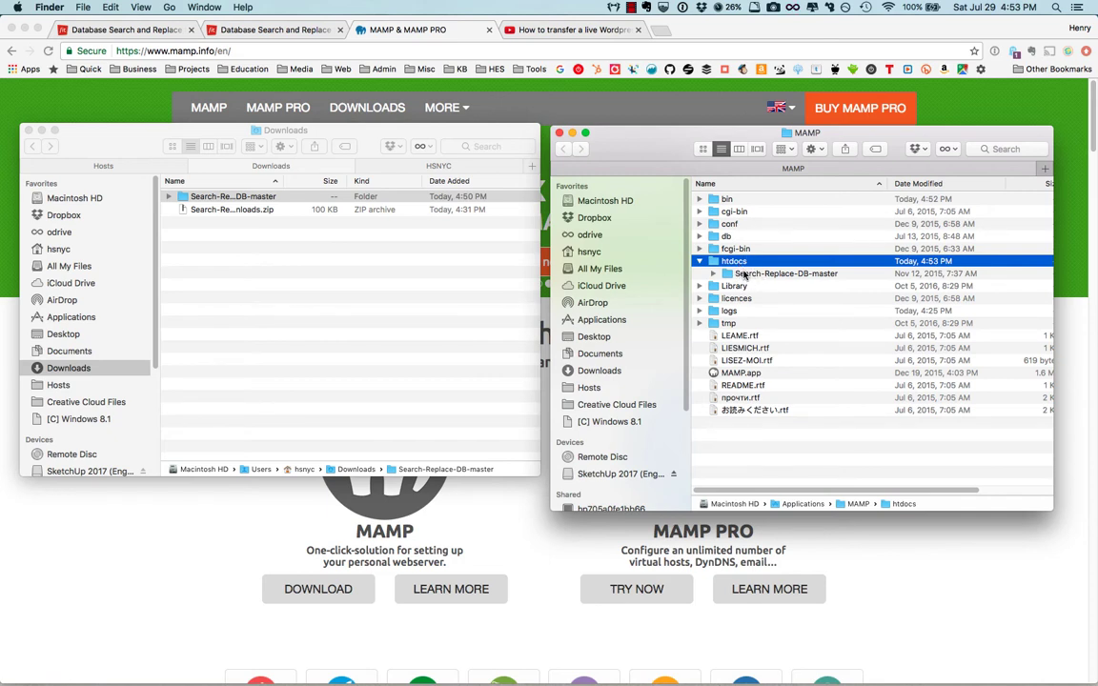
{"action": "left_click", "coordinate": [763, 274]}
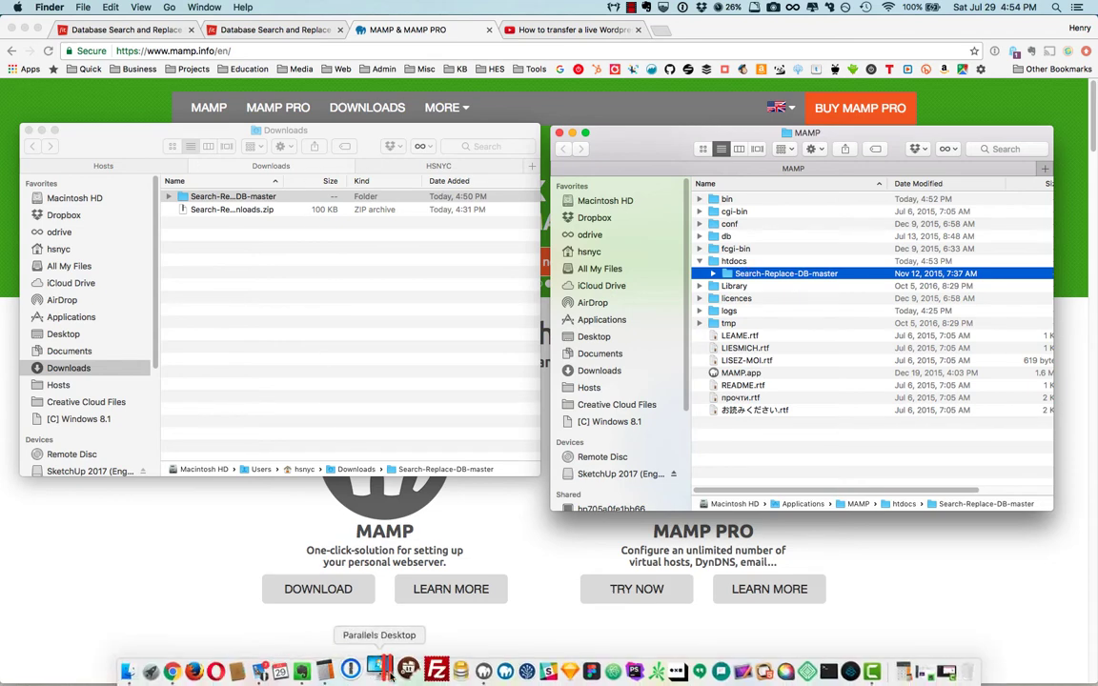
- Switch to MAMP and start its Apache and MySQL servers
{"action": "left_click", "coordinate": [464, 670]}
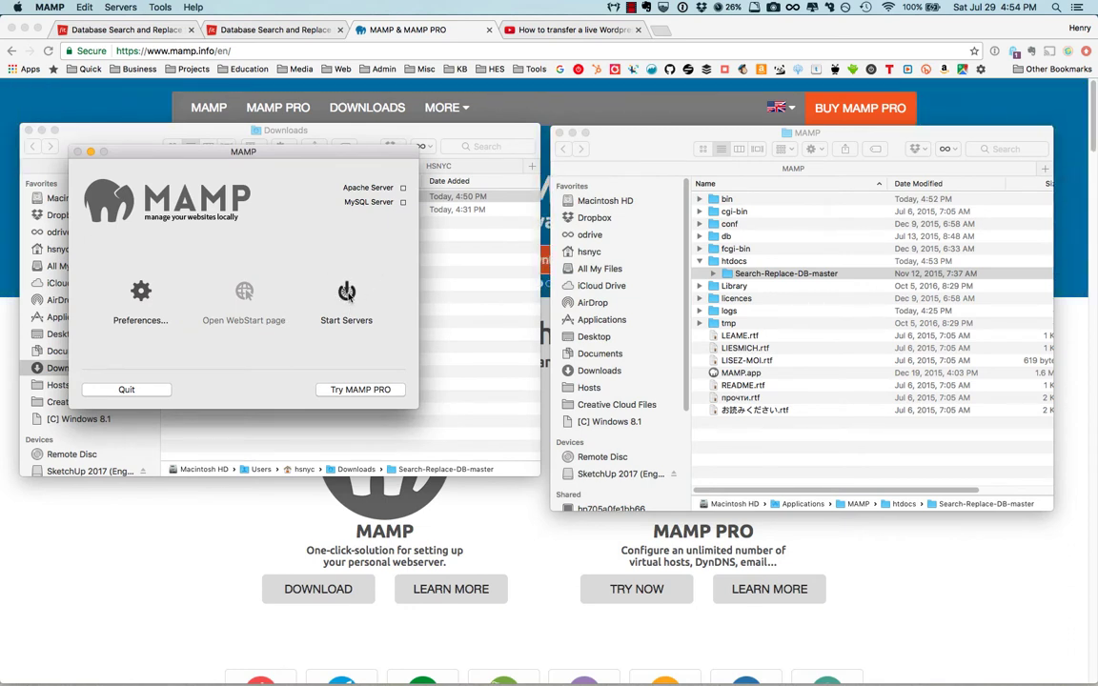
{"action": "left_click", "coordinate": [347, 294]}
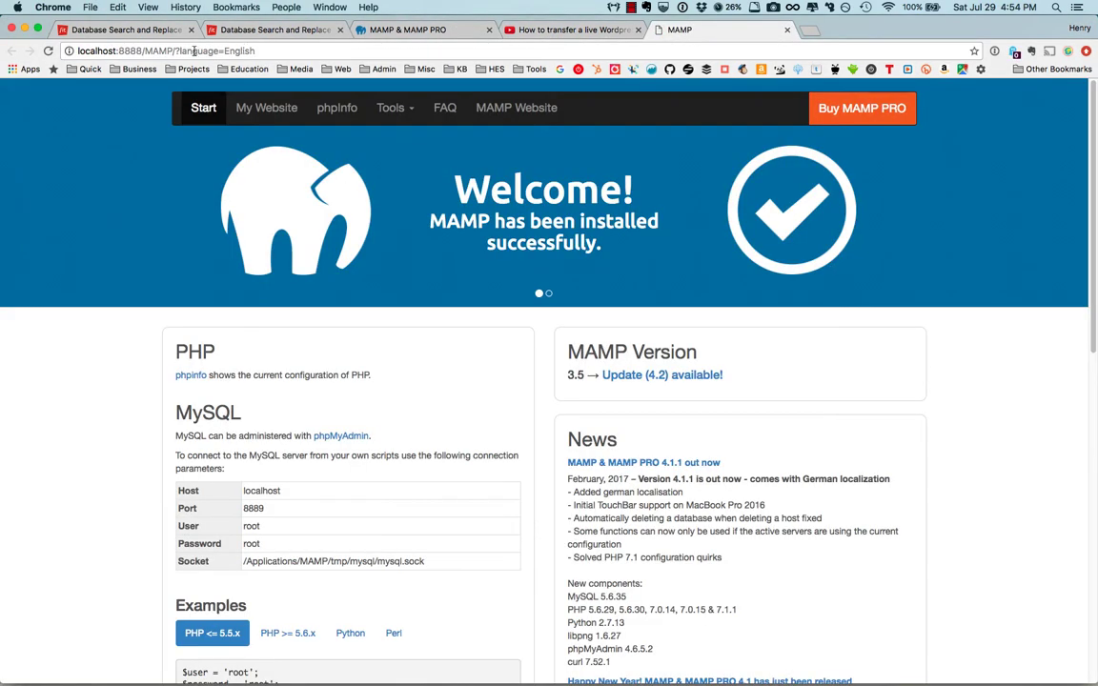
- Review the MAMP start page in Chrome, including its local address, MySQL details, available tools and the phpInfo page
{"action": "left_click", "coordinate": [193, 50]}
{"action": "left_click", "coordinate": [144, 50]}
{"action": "key", "text": "shift+super+Right"}
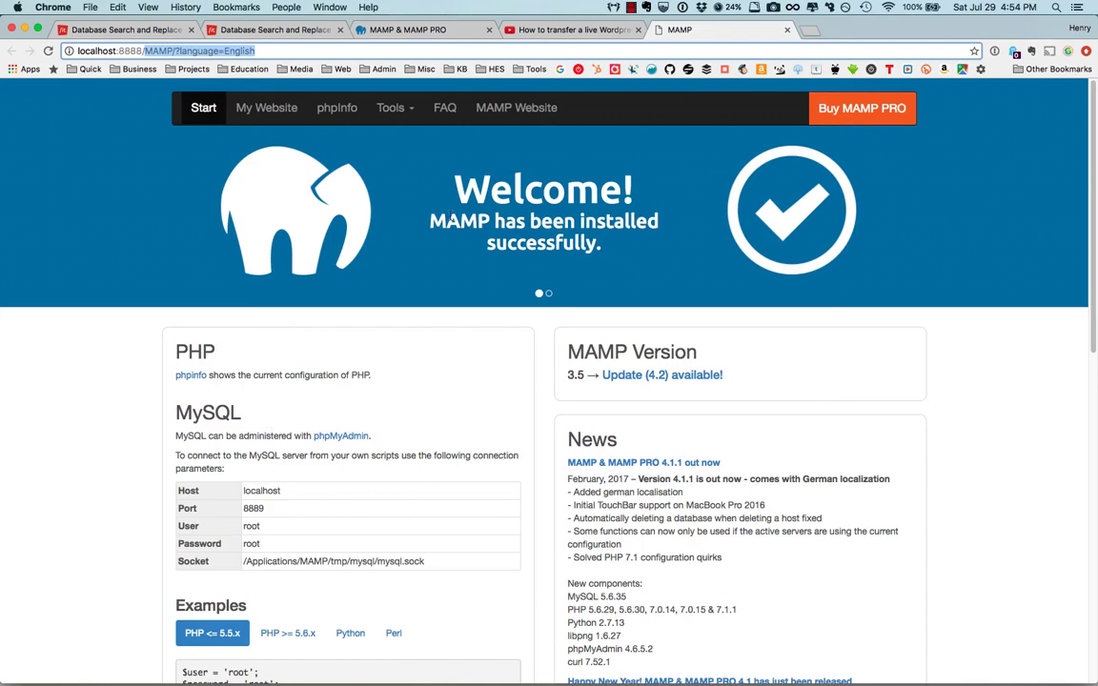
{"action": "scroll", "coordinate": [479, 478], "scroll_direction": "down", "scroll_amount": 5}
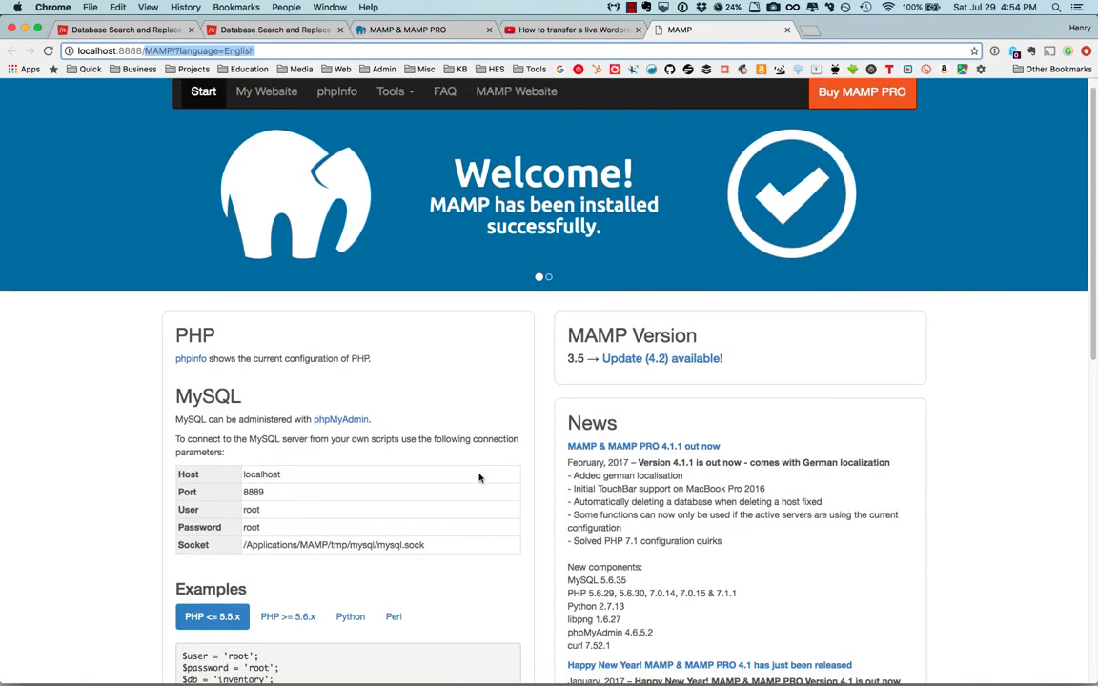
{"action": "scroll", "coordinate": [480, 477], "scroll_direction": "down", "scroll_amount": 10}
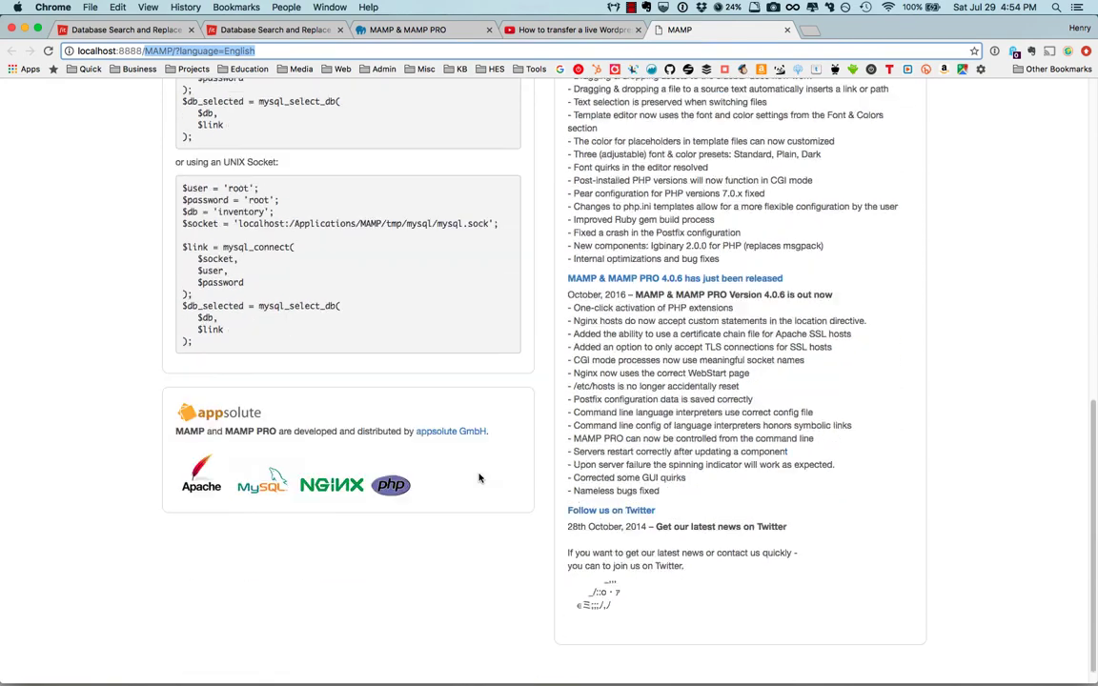
{"action": "scroll", "coordinate": [479, 478], "scroll_direction": "up", "scroll_amount": 15}
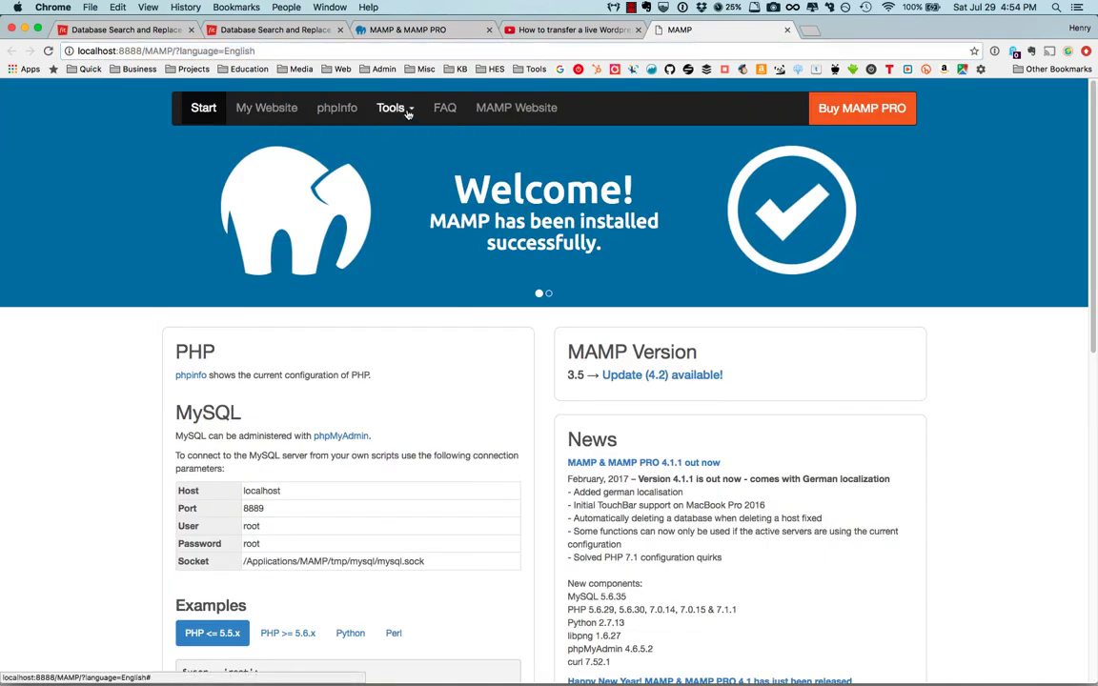
{"action": "left_click", "coordinate": [391, 107]}
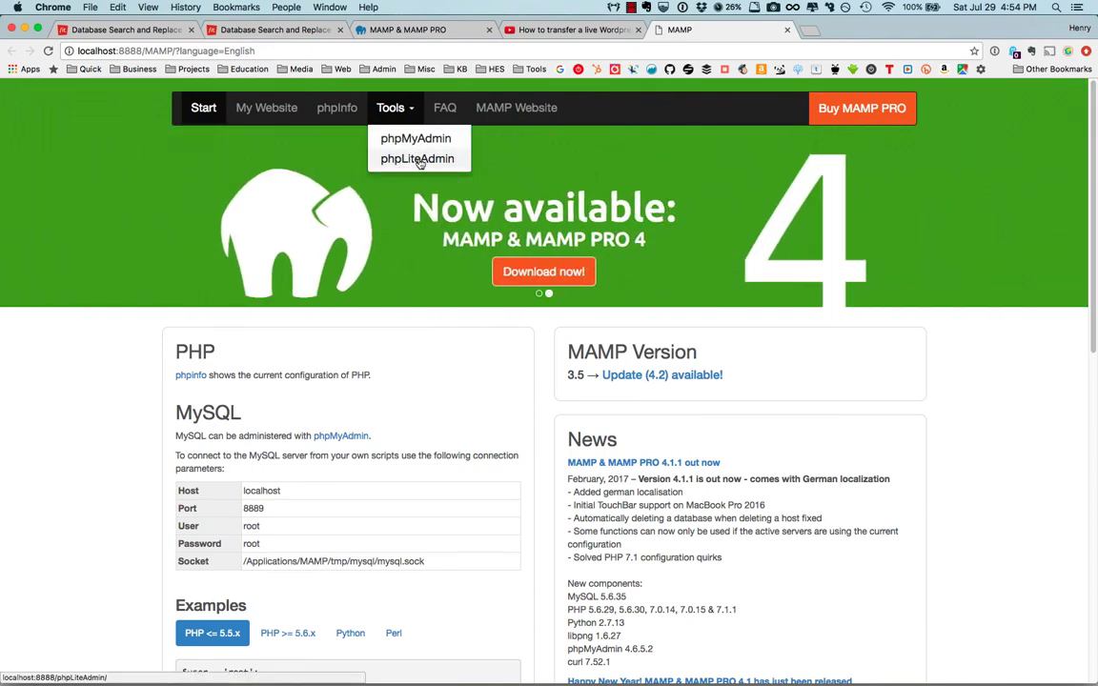
{"action": "left_click", "coordinate": [329, 106]}
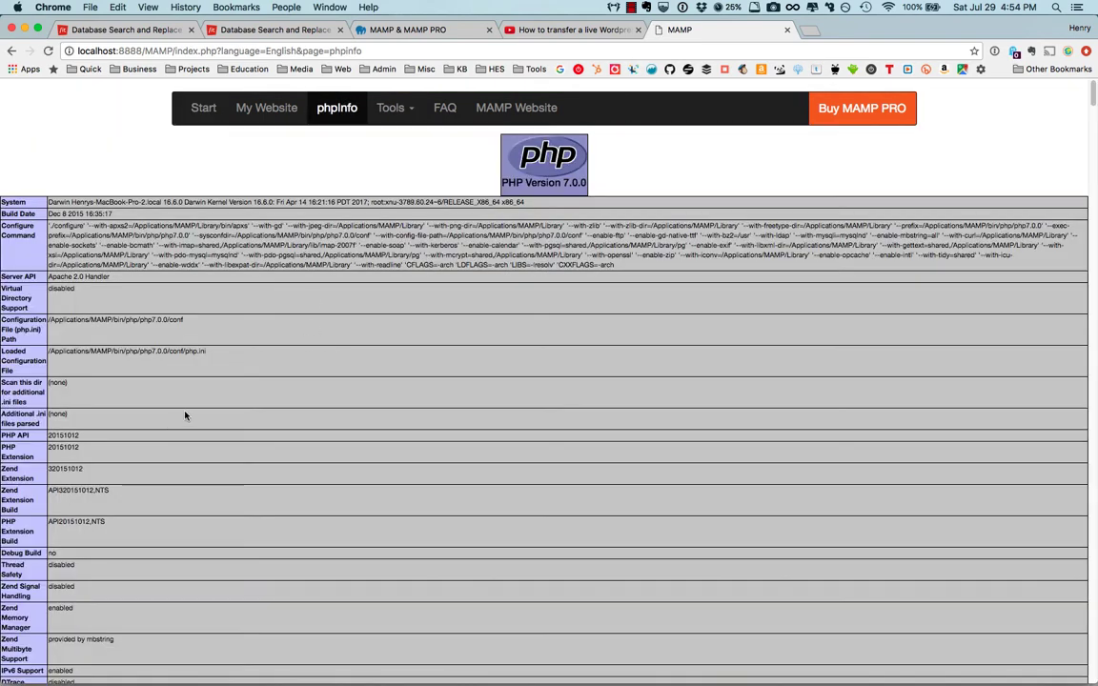
- Open the local server root at localhost:8888, enter Search-Replace-DB-master and activate the search-term field
{"action": "left_click", "coordinate": [11, 51]}
{"action": "left_click", "coordinate": [168, 50]}
{"action": "left_click", "coordinate": [139, 51]}
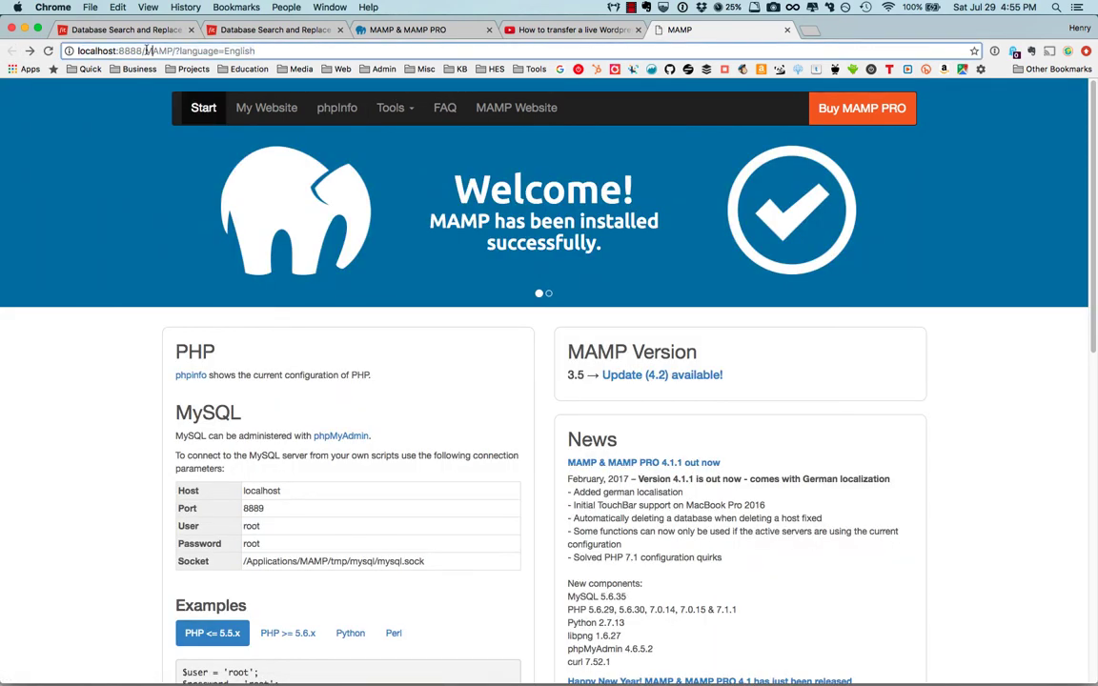
{"action": "left_click_drag", "start_coordinate": [143, 50], "coordinate": [370, 52]}
{"action": "key", "text": "BackSpace"}
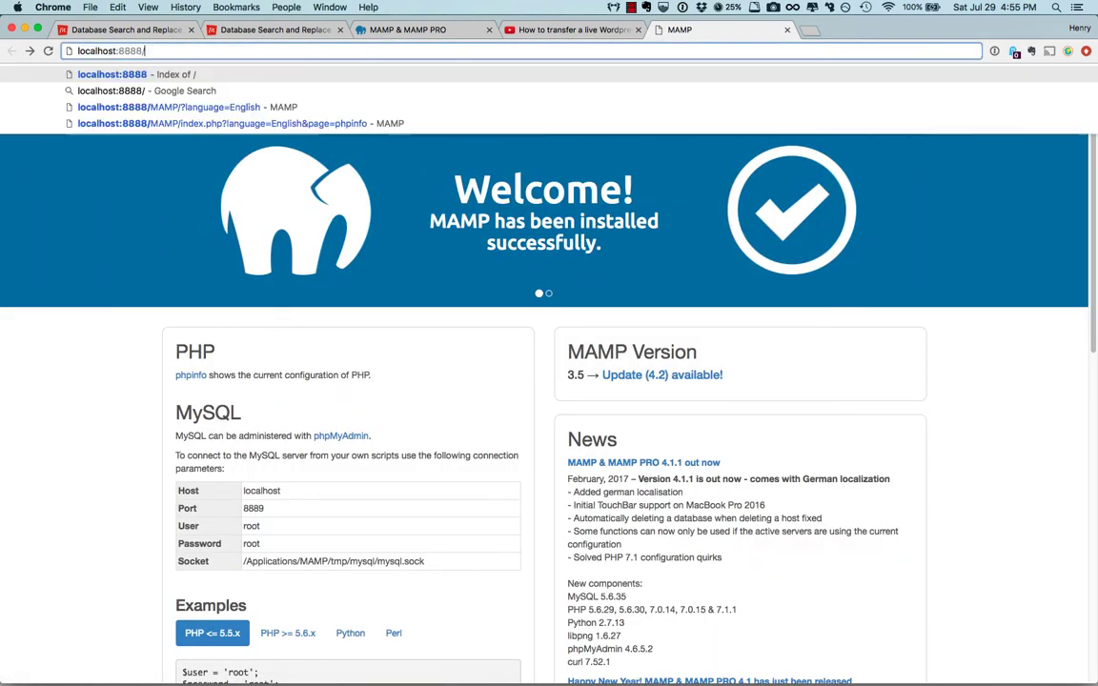
{"action": "key", "text": "Return"}
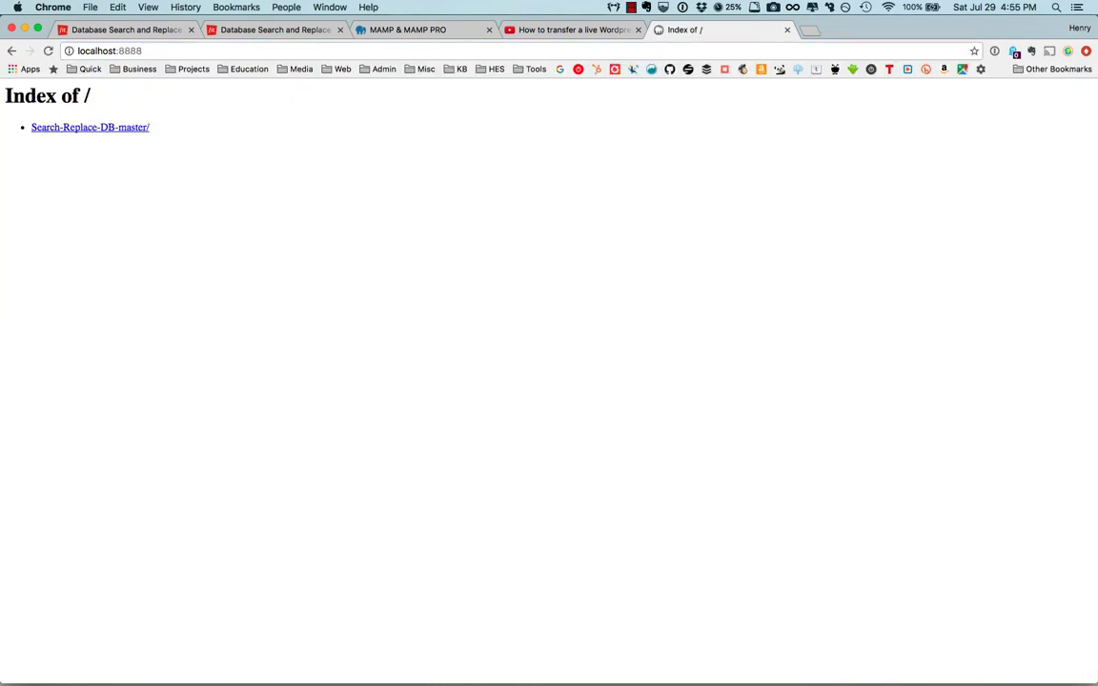
{"action": "left_click", "coordinate": [95, 128]}
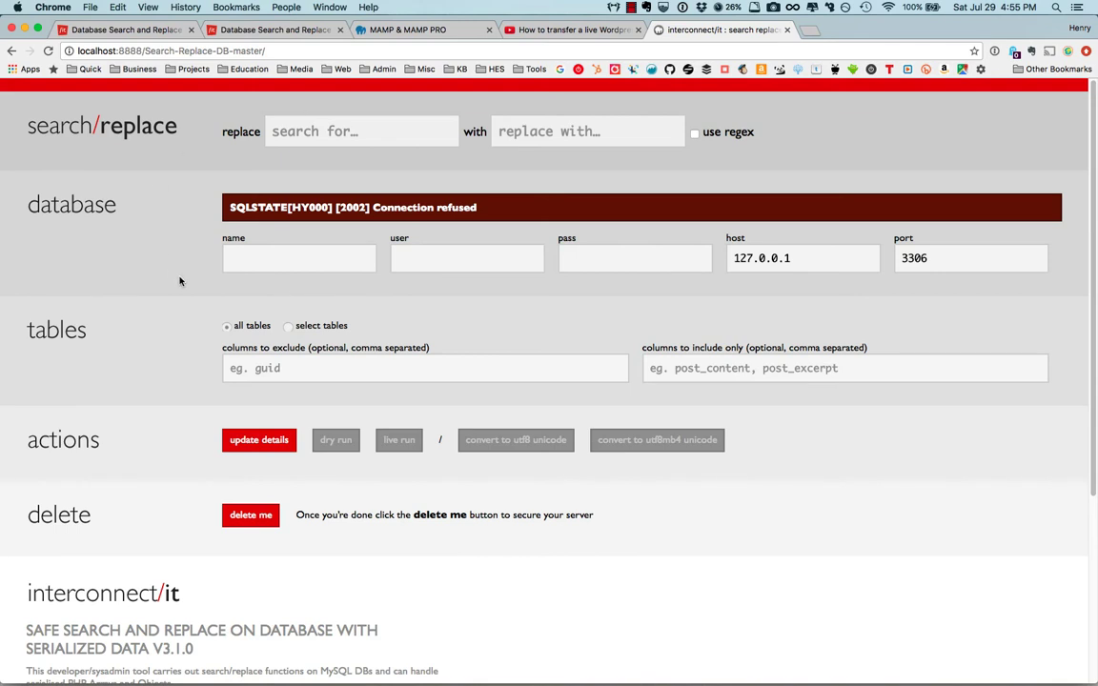
{"action": "left_click", "coordinate": [414, 129]}
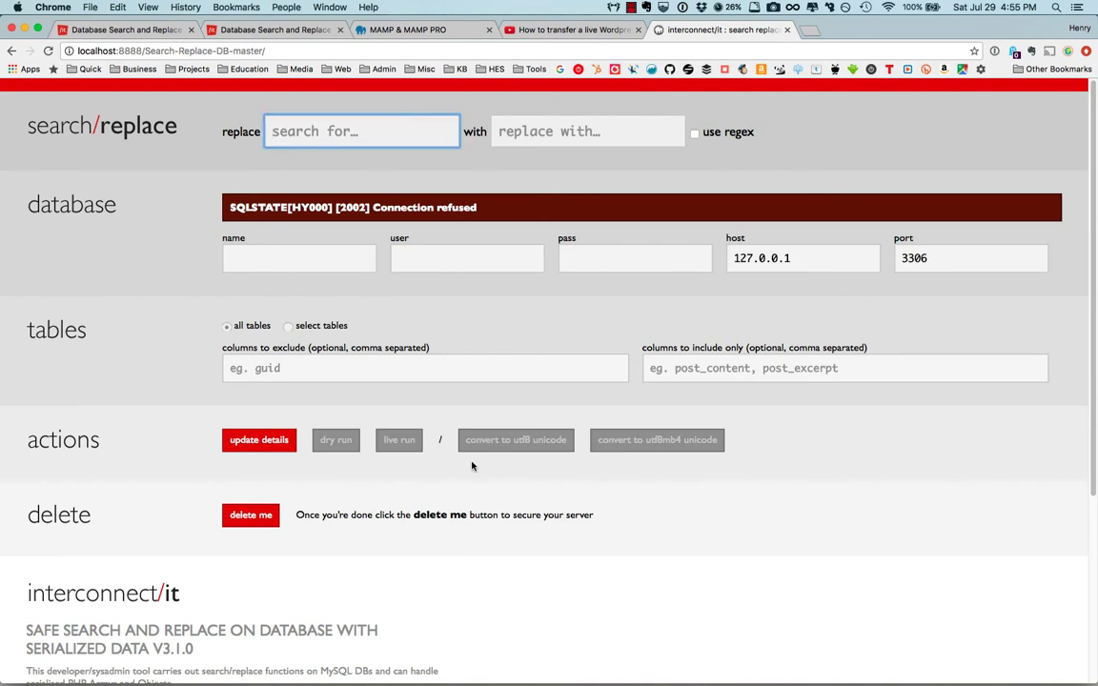
- In Finder, rename the Search-Replace-DB-master folder inside MAMP's htdocs folder to dbtool
{"action": "left_click", "coordinate": [265, 257]}
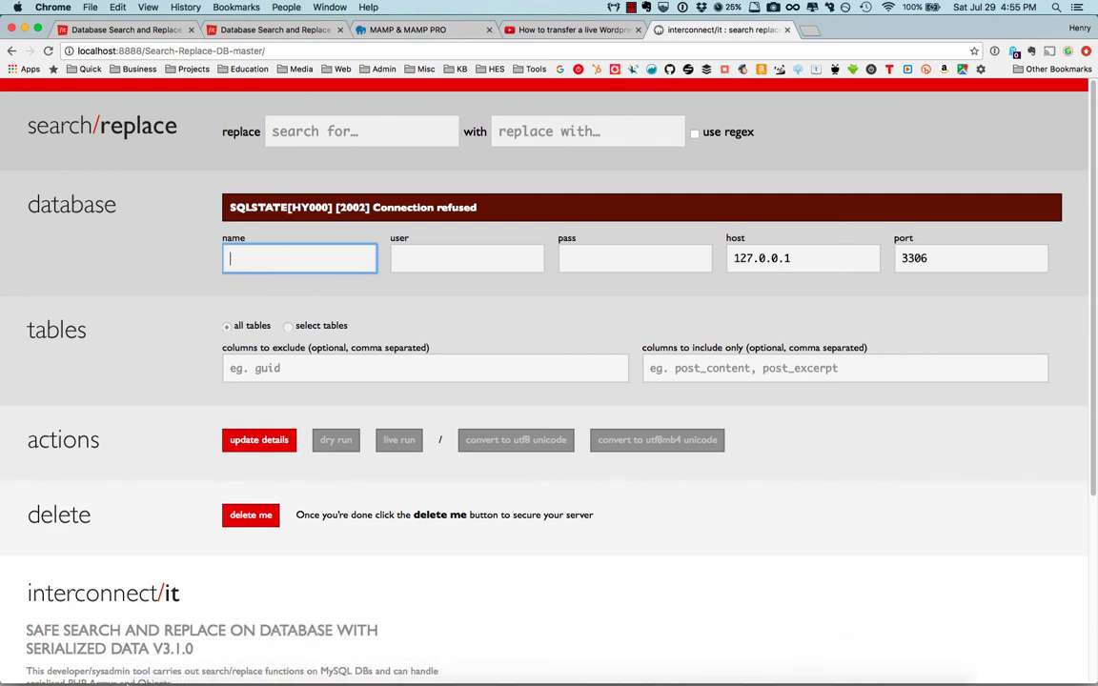
{"action": "left_click", "coordinate": [143, 672]}
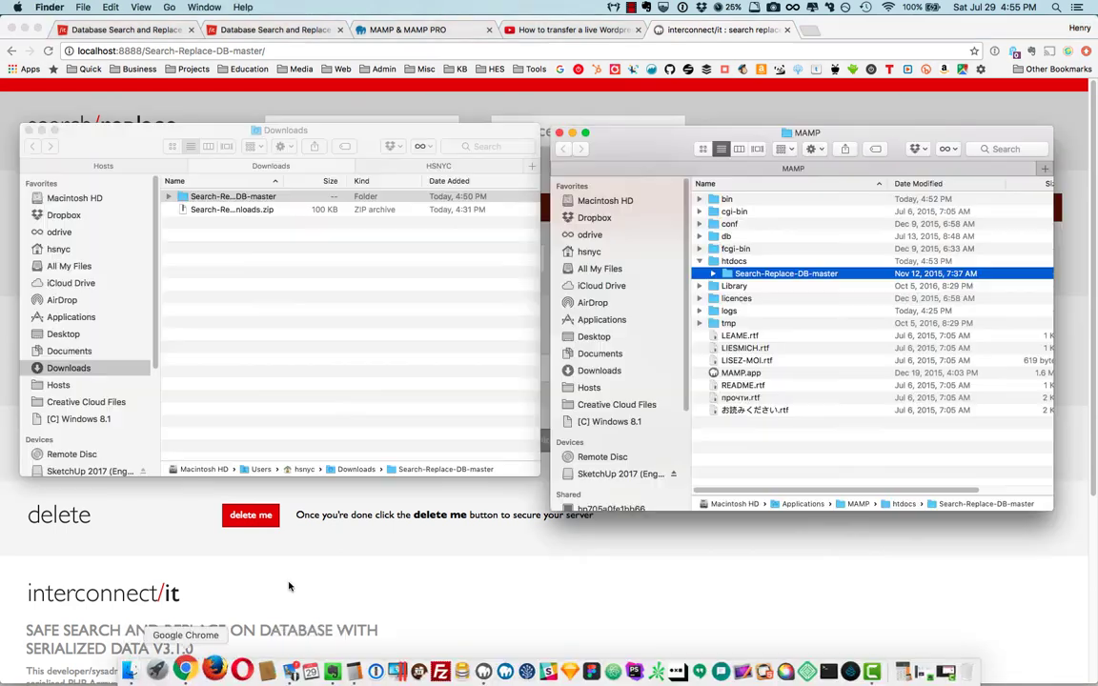
{"action": "left_click", "coordinate": [773, 275]}
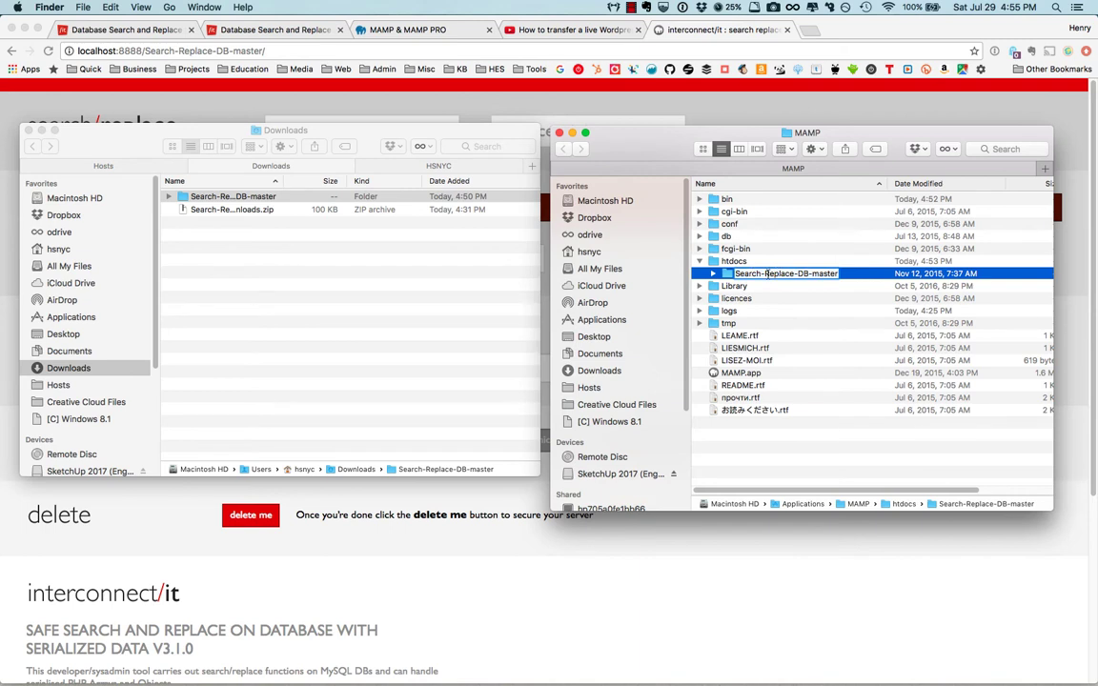
{"action": "left_click_drag", "start_coordinate": [766, 275], "coordinate": [730, 273]}
{"action": "key", "text": "BackSpace"}
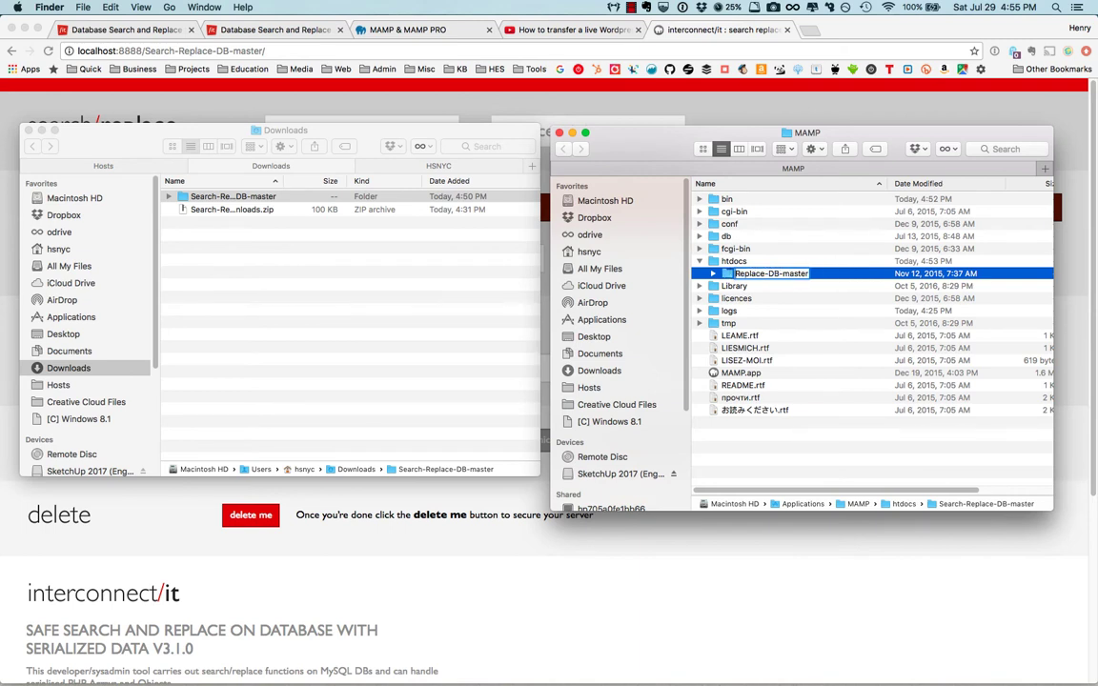
{"action": "left_click_drag", "start_coordinate": [766, 274], "coordinate": [830, 281]}
{"action": "key", "text": "BackSpace"}
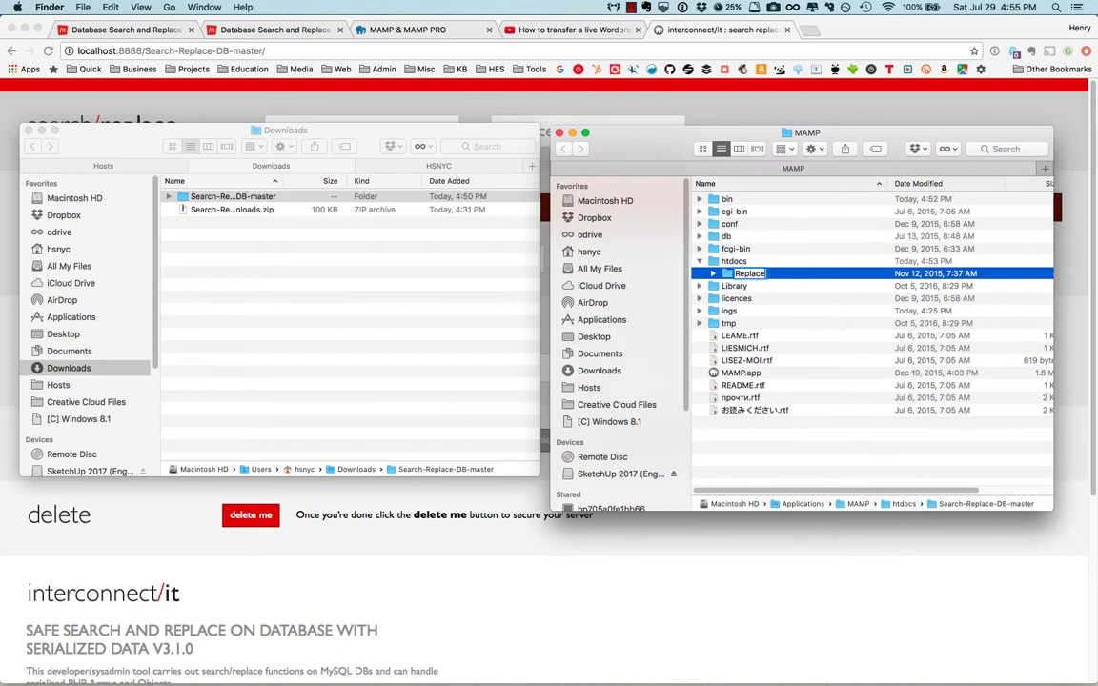
{"action": "key", "text": "BackSpace"}
{"action": "key", "text": "BackSpace"}
{"action": "key", "text": "BackSpace"}
{"action": "key", "text": "BackSpace"}
{"action": "key", "text": "BackSpace"}
{"action": "key", "text": "BackSpace"}
{"action": "key", "text": "BackSpace"}
{"action": "type", "text": "dbtool"}
{"action": "key", "text": "Return"}
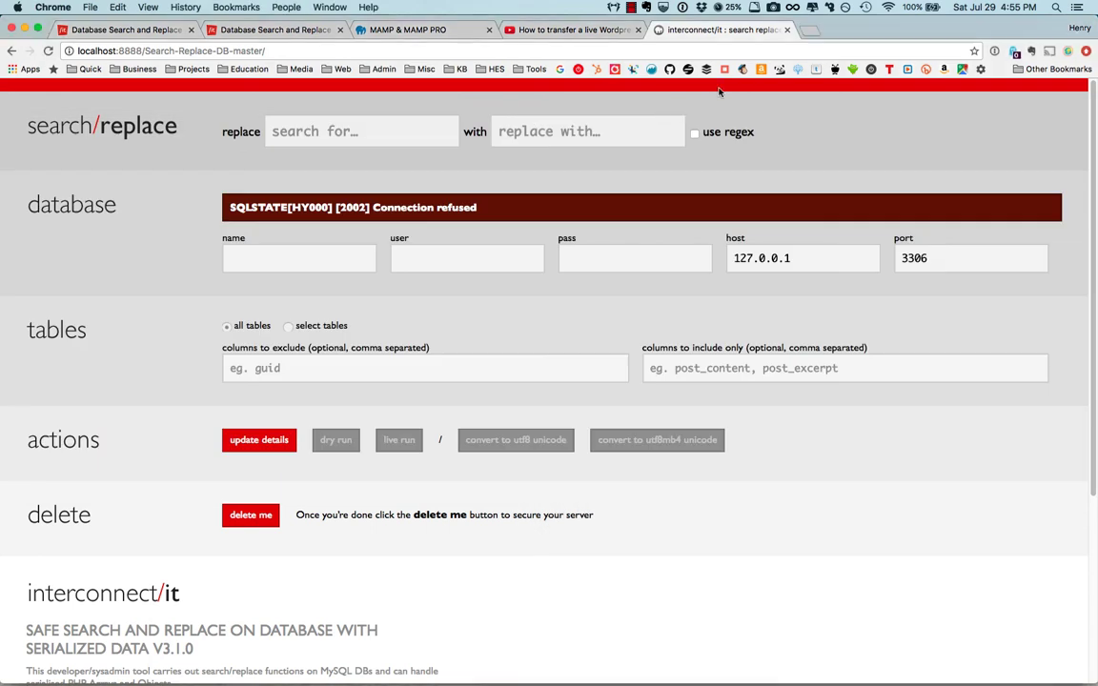
- Switch back to Chrome and reload the old localhost:8888/Search-Replace-DB-master/ address
{"action": "left_click", "coordinate": [602, 103]}
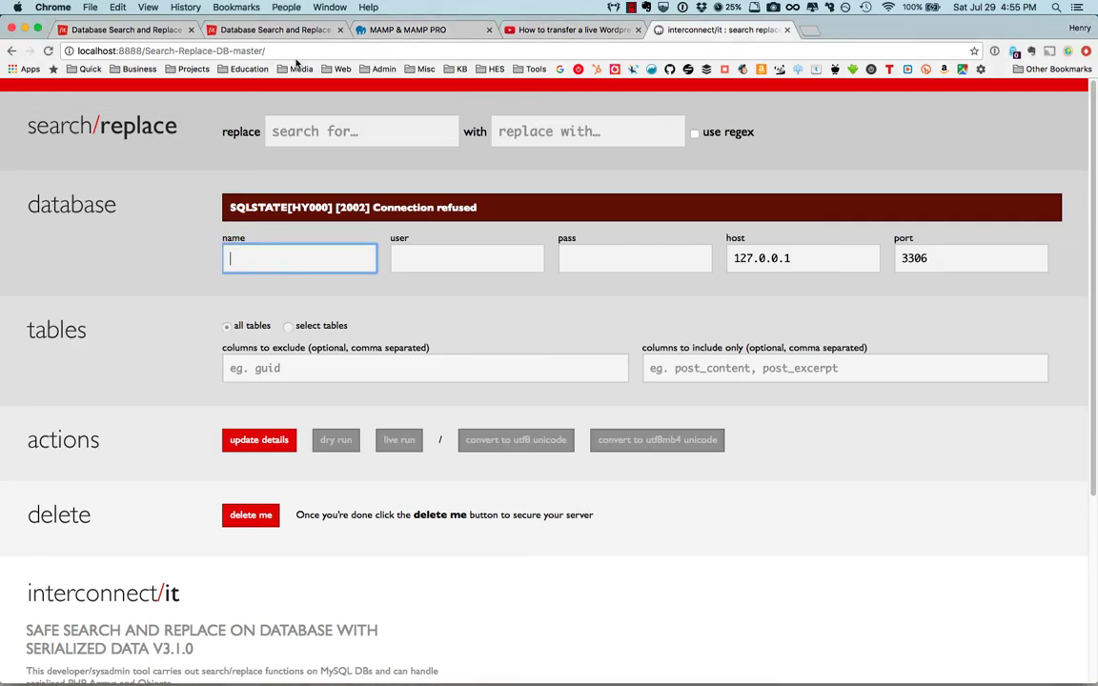
{"action": "left_click", "coordinate": [267, 52]}
{"action": "left_click", "coordinate": [260, 48]}
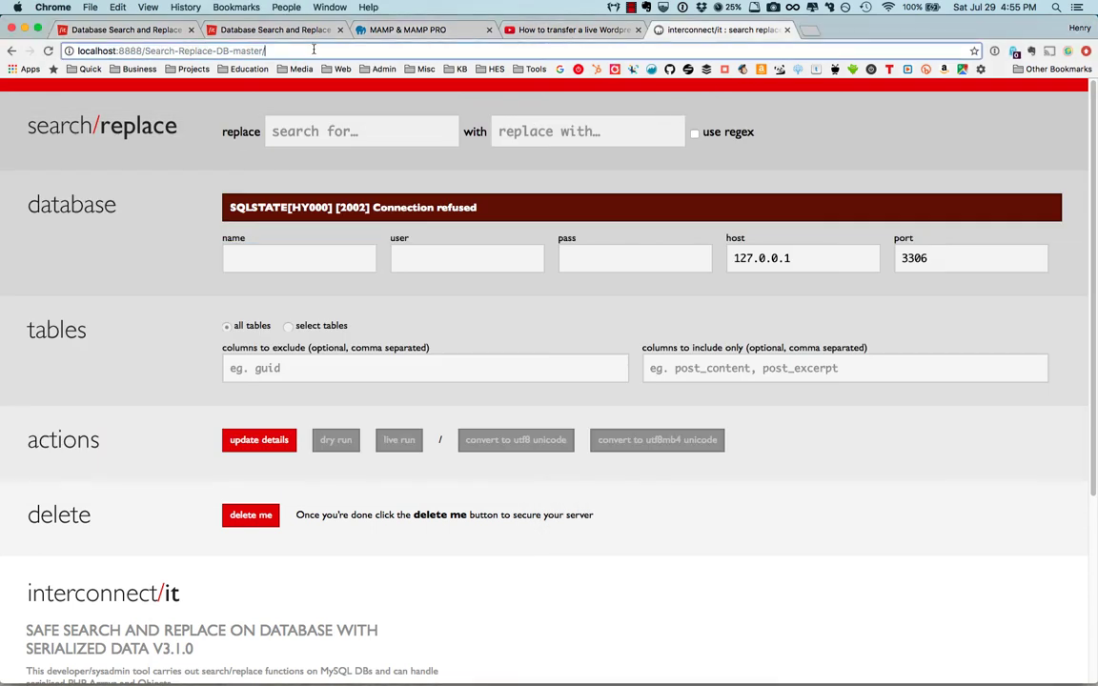
{"action": "key", "text": "Return"}
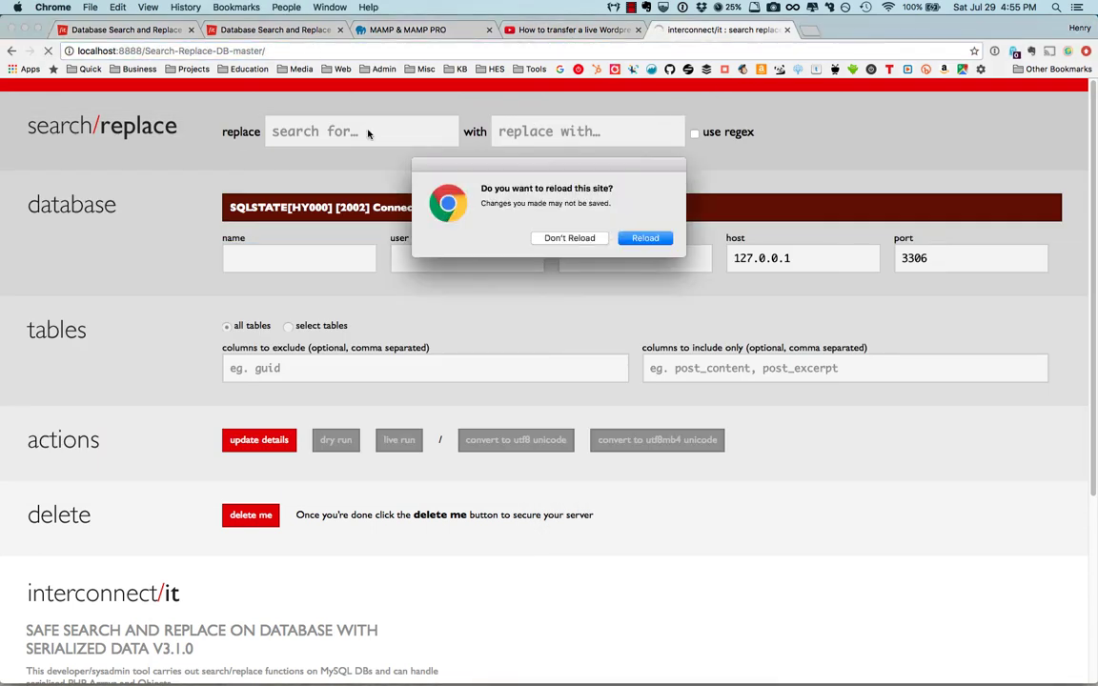
{"action": "left_click", "coordinate": [646, 237]}
- Replace the folder name in the address with dbtool and load localhost:8888/dbtool/
{"action": "left_click", "coordinate": [176, 52]}
{"action": "left_click", "coordinate": [150, 50]}
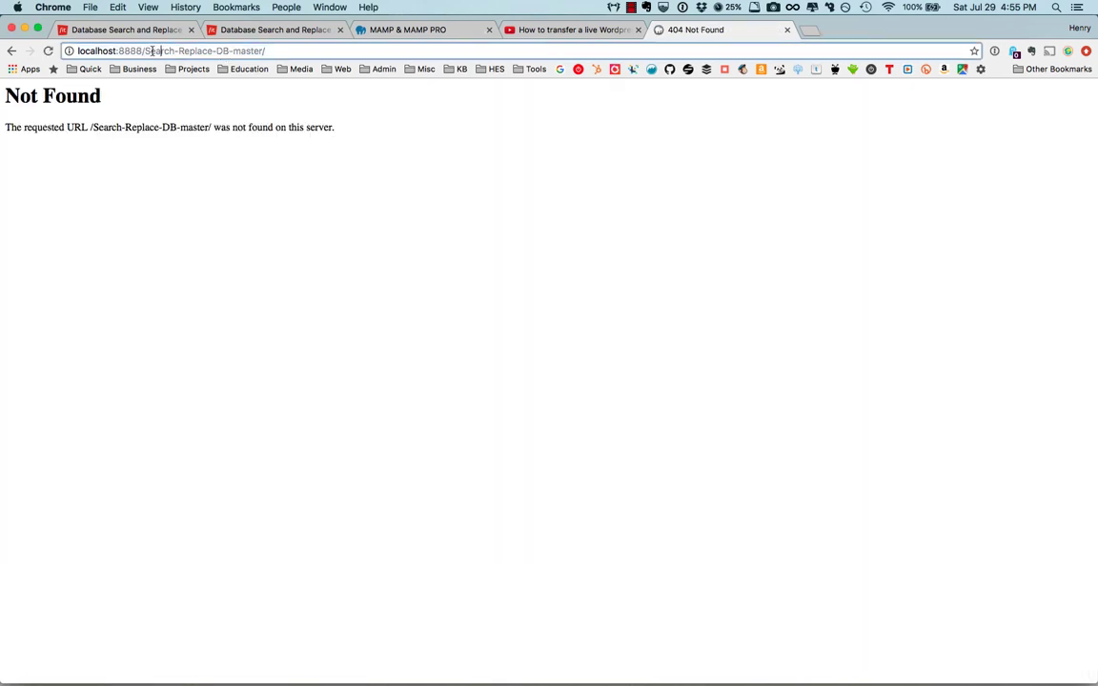
{"action": "left_click_drag", "start_coordinate": [144, 50], "coordinate": [359, 47]}
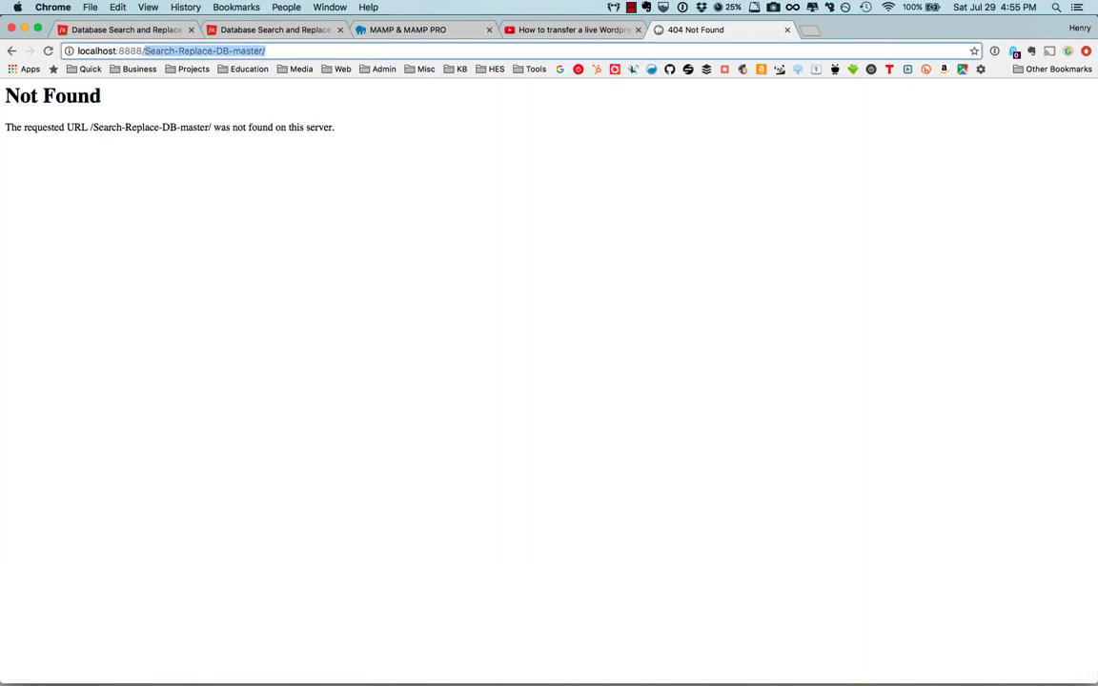
{"action": "type", "text": "/dbtool"}
{"action": "key", "text": "Return"}
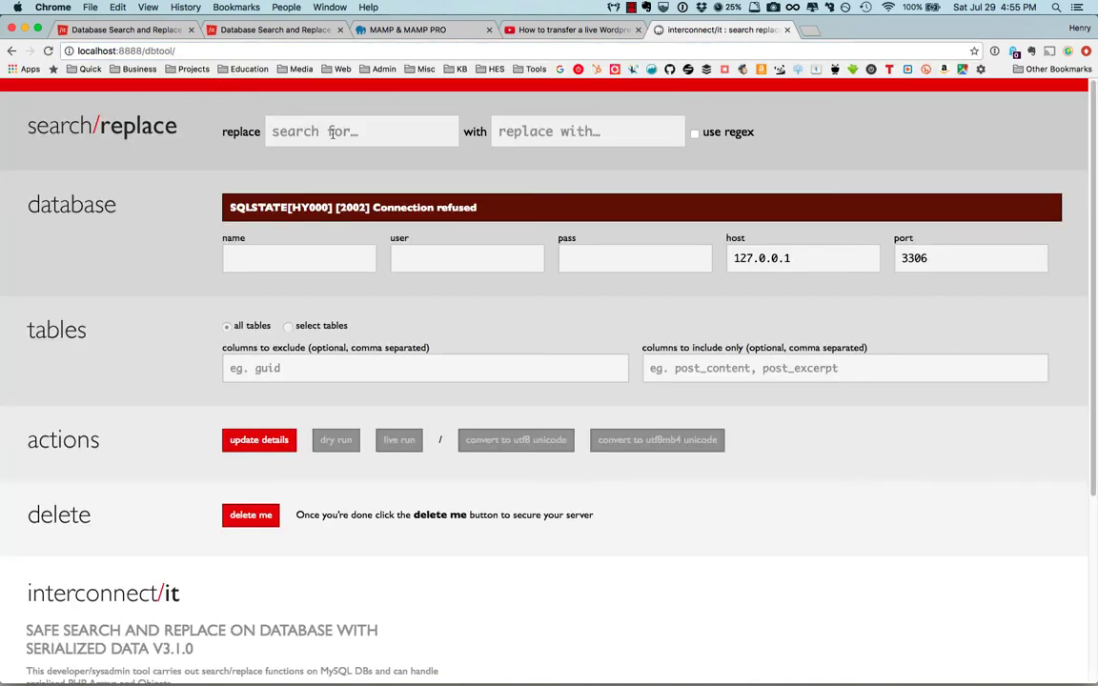
{"action": "left_click", "coordinate": [332, 131]}
{"action": "left_click", "coordinate": [197, 45]}
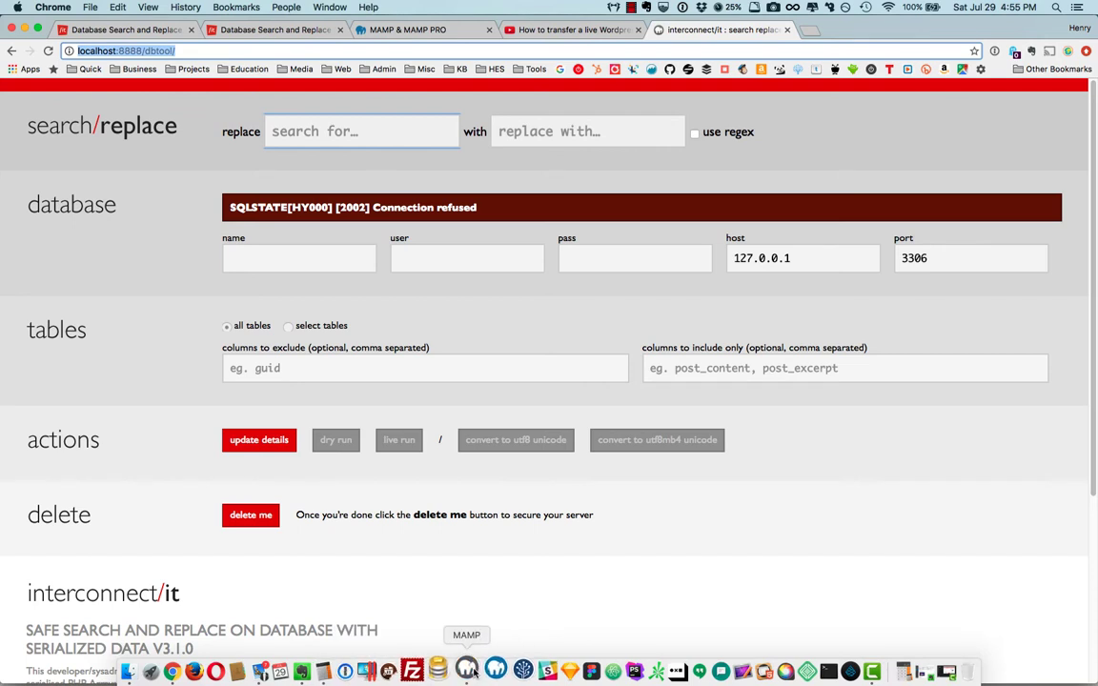
- Switch to MAMP, set its web ports to 80 and MySQL port to 3306, and authorize the change with the account password
{"action": "left_click", "coordinate": [467, 664]}
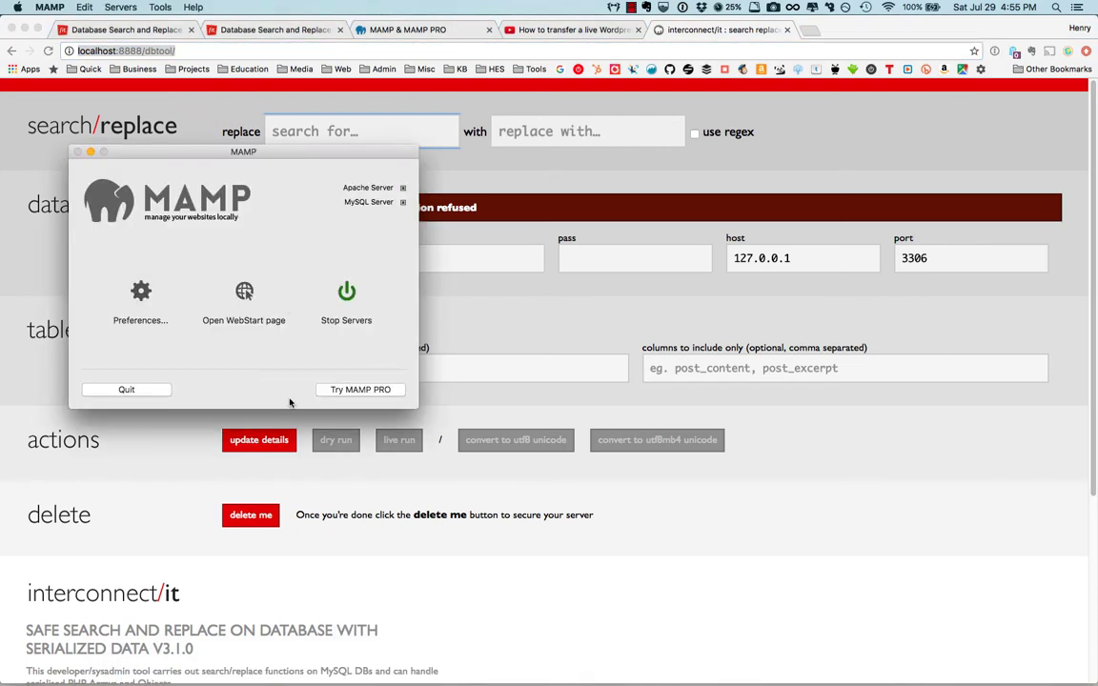
{"action": "left_click_drag", "start_coordinate": [210, 160], "coordinate": [184, 127]}
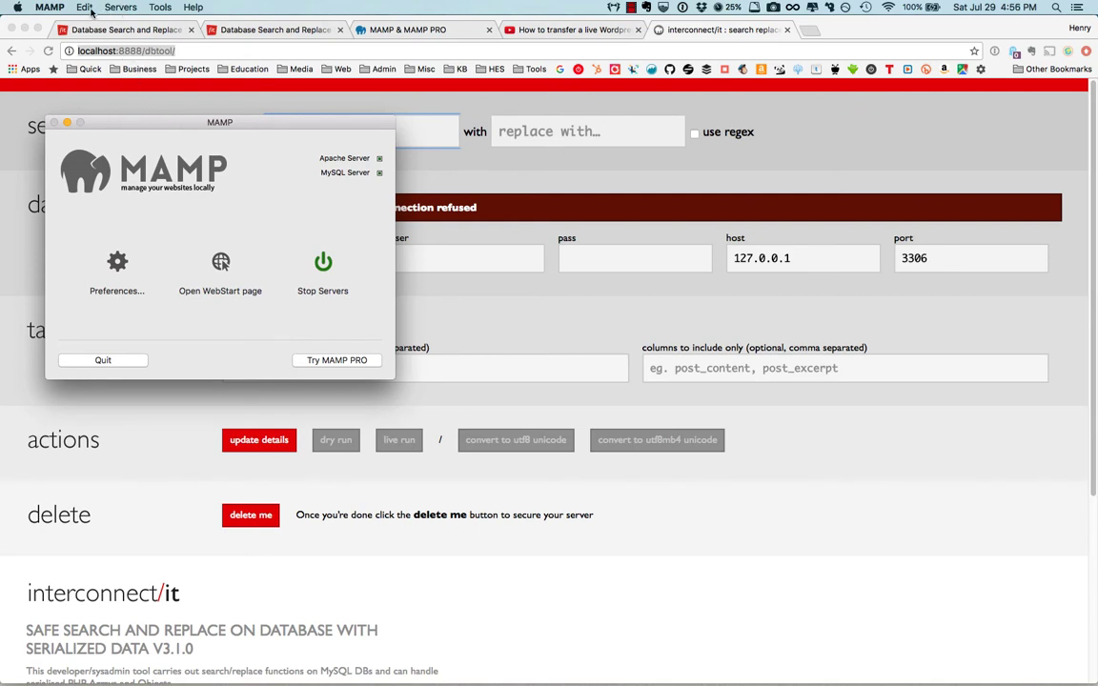
{"action": "left_click", "coordinate": [52, 8]}
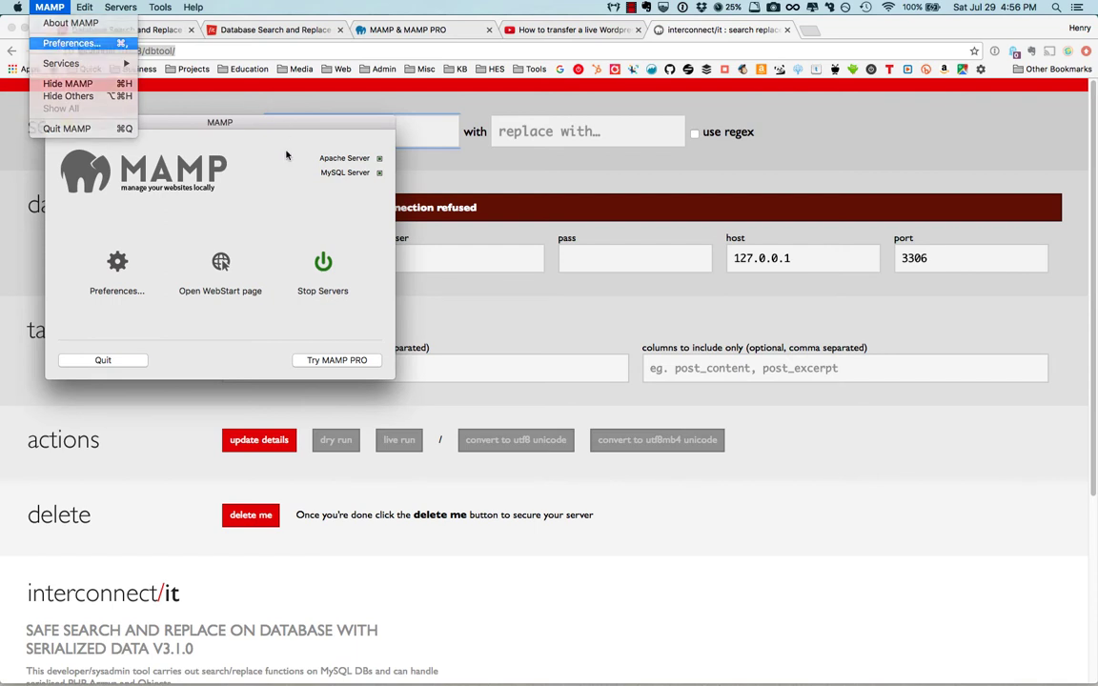
{"action": "left_click", "coordinate": [57, 42]}
{"action": "left_click", "coordinate": [180, 138]}
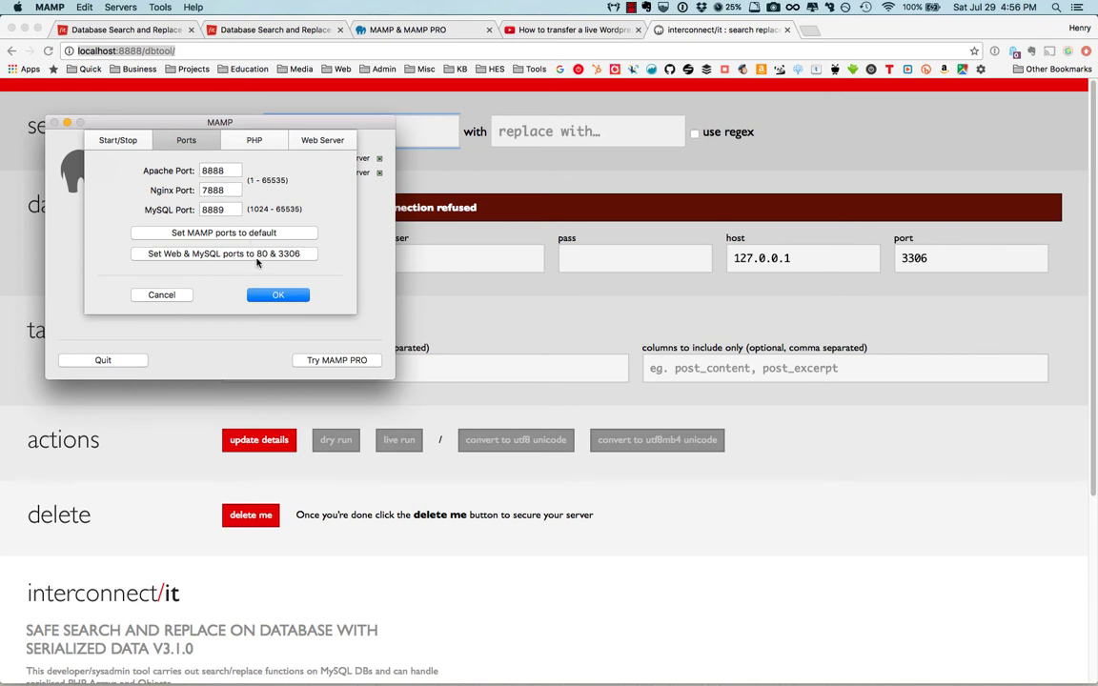
{"action": "left_click", "coordinate": [227, 255]}
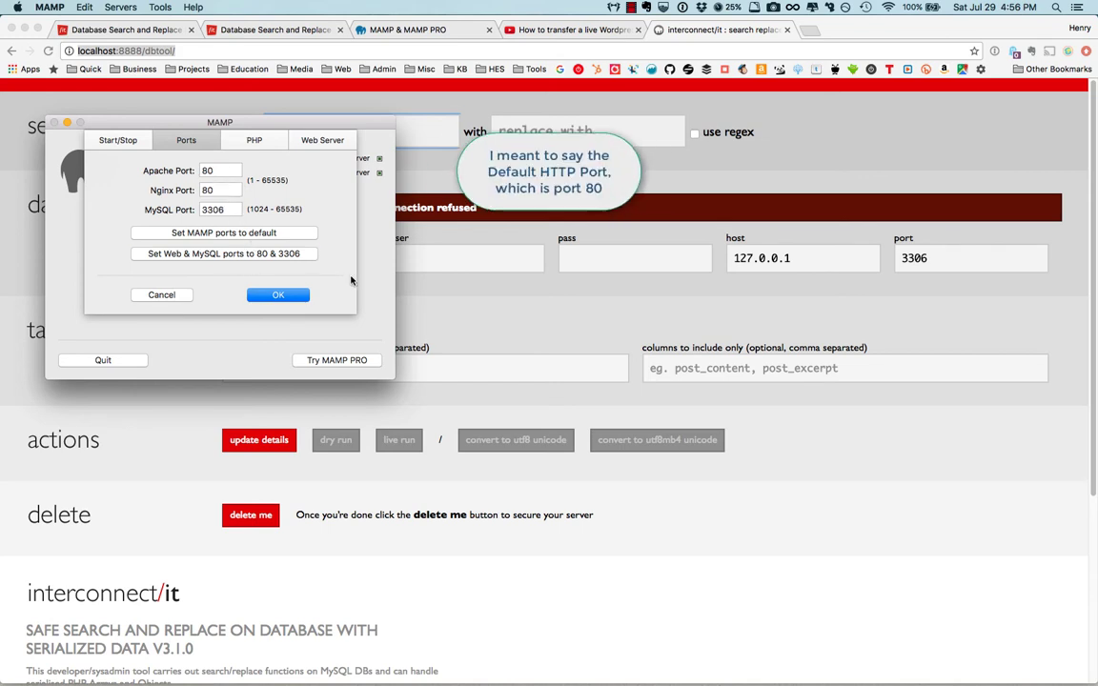
{"action": "left_click", "coordinate": [277, 294]}
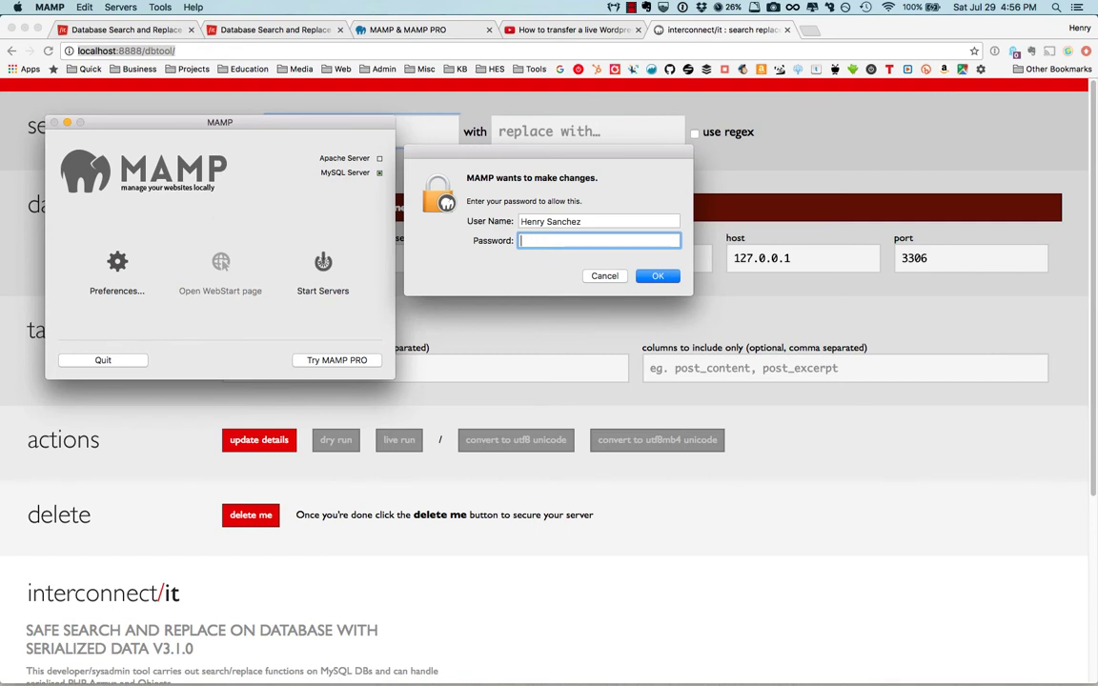
{"action": "type", "text": "••••••••"}
{"action": "key", "text": "Return"}
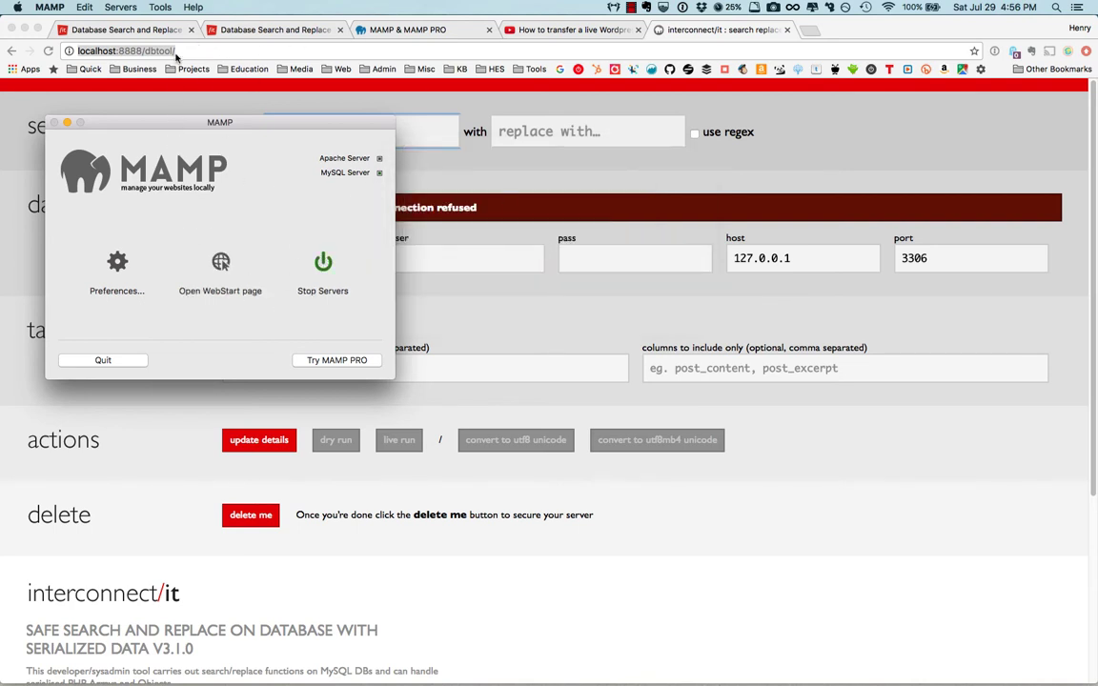
- In Chrome, remove the :8888 port from the address, load localhost/dbtool/ and activate the search-term field
{"action": "left_click", "coordinate": [176, 53]}
{"action": "left_click", "coordinate": [141, 51]}
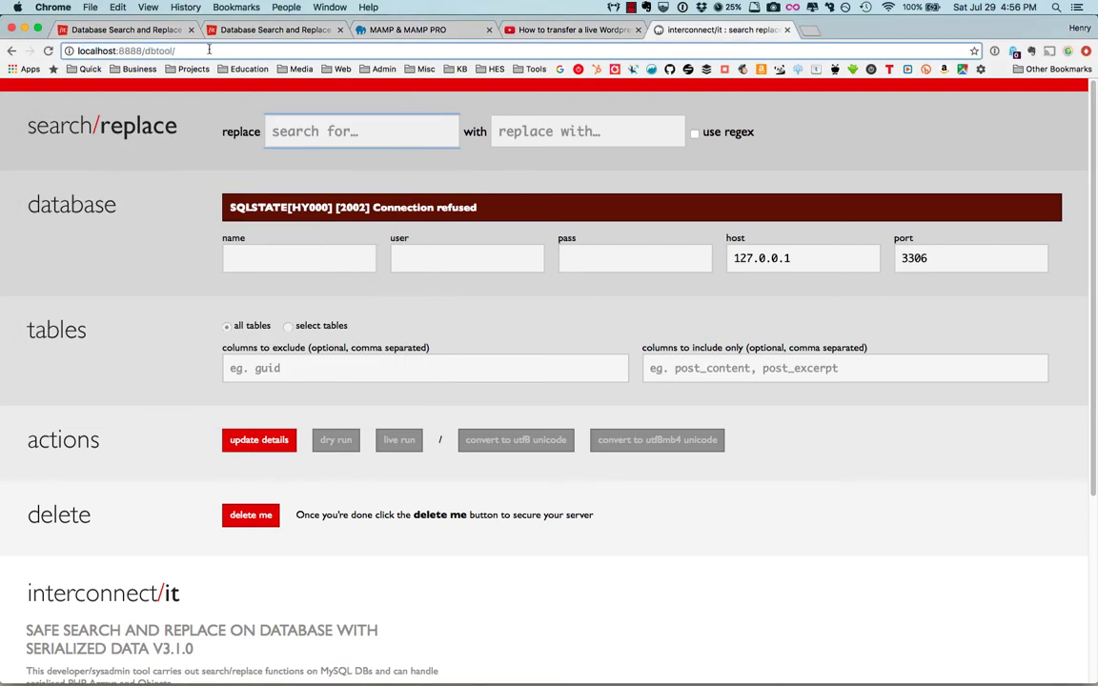
{"action": "key", "text": "BackSpace"}
{"action": "key", "text": "BackSpace"}
{"action": "key", "text": "BackSpace"}
{"action": "key", "text": "BackSpace"}
{"action": "key", "text": "BackSpace"}
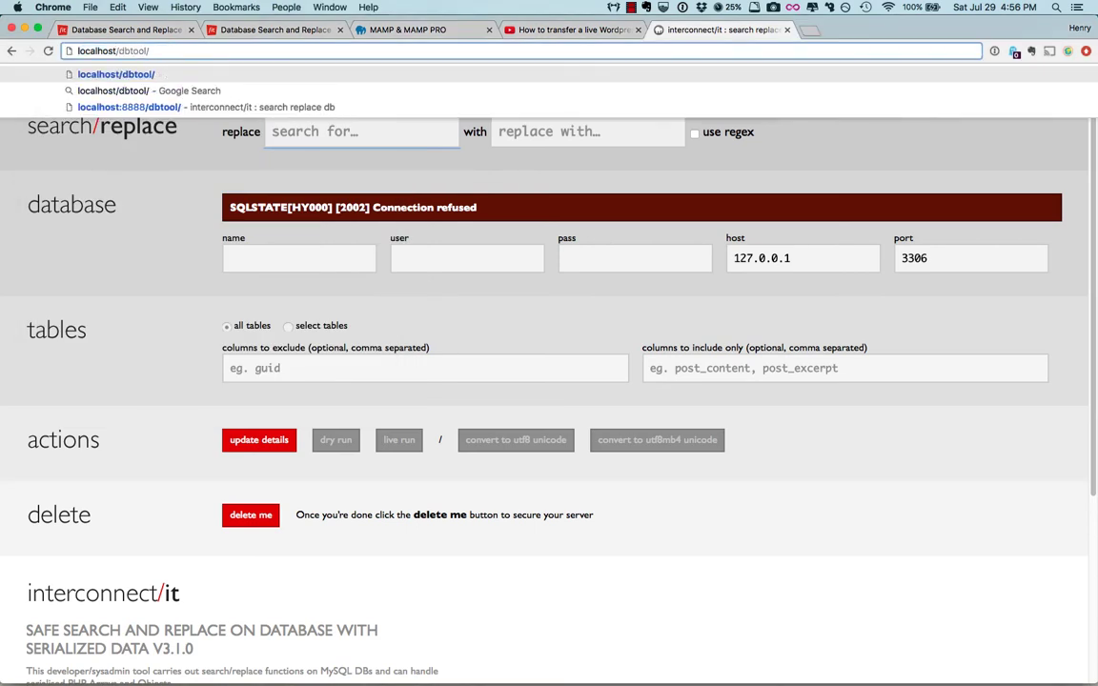
{"action": "key", "text": "Return"}
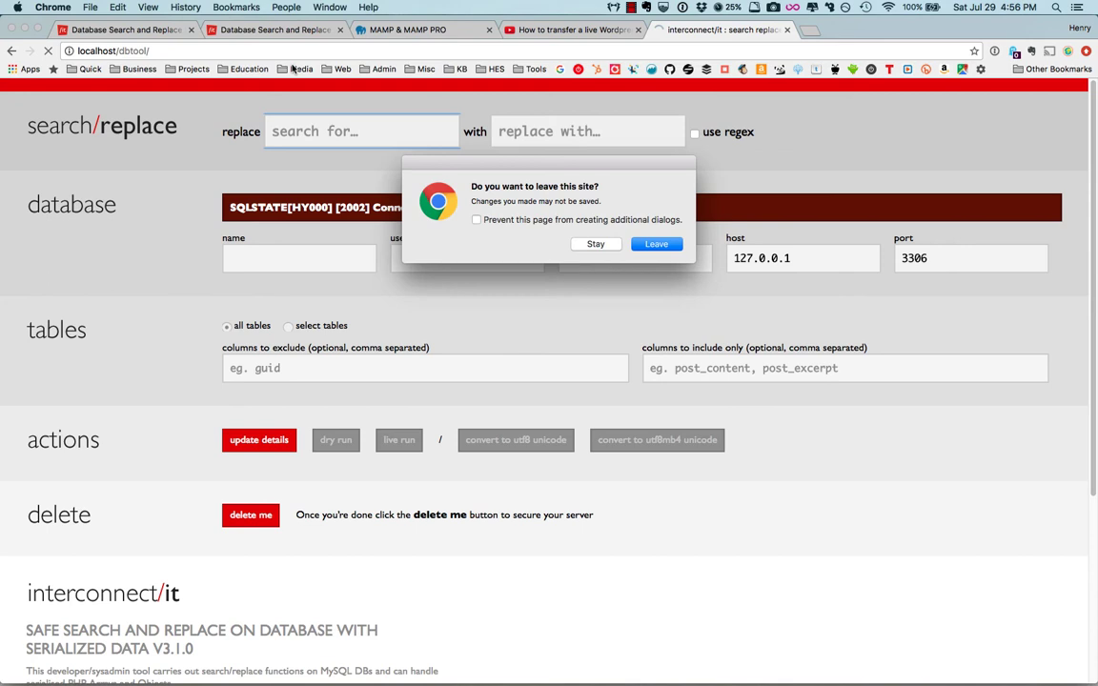
{"action": "left_click", "coordinate": [656, 244]}
{"action": "left_click", "coordinate": [357, 135]}
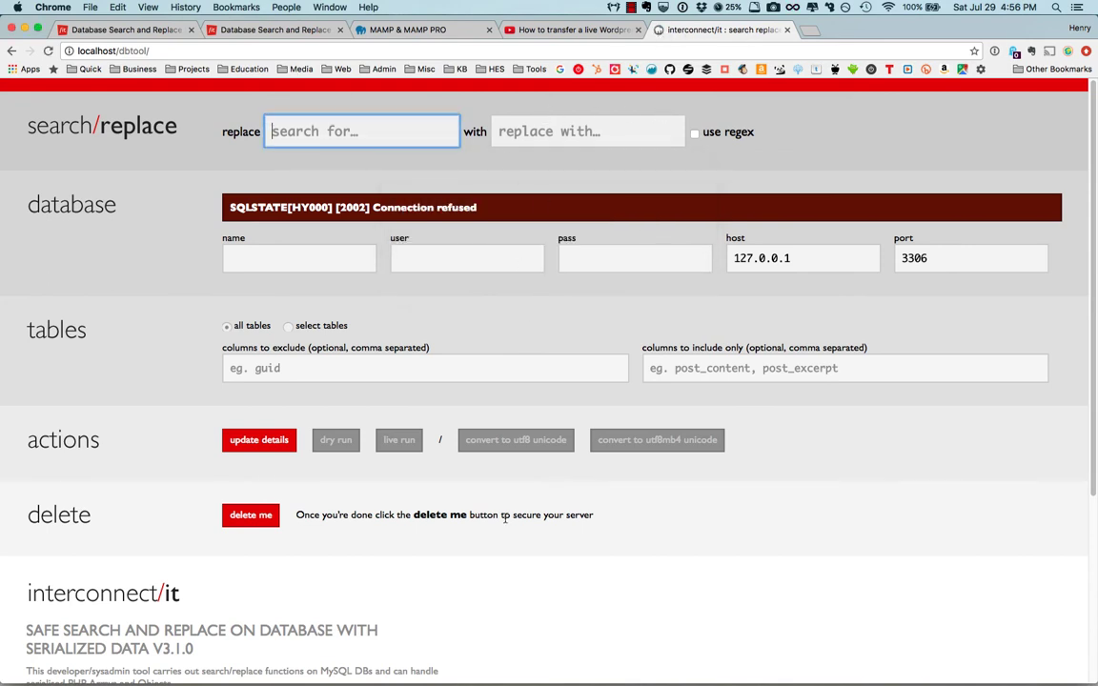
- Switch to MAMP, stop its servers and quit the application
{"action": "mouse_move", "coordinate": [486, 678]}
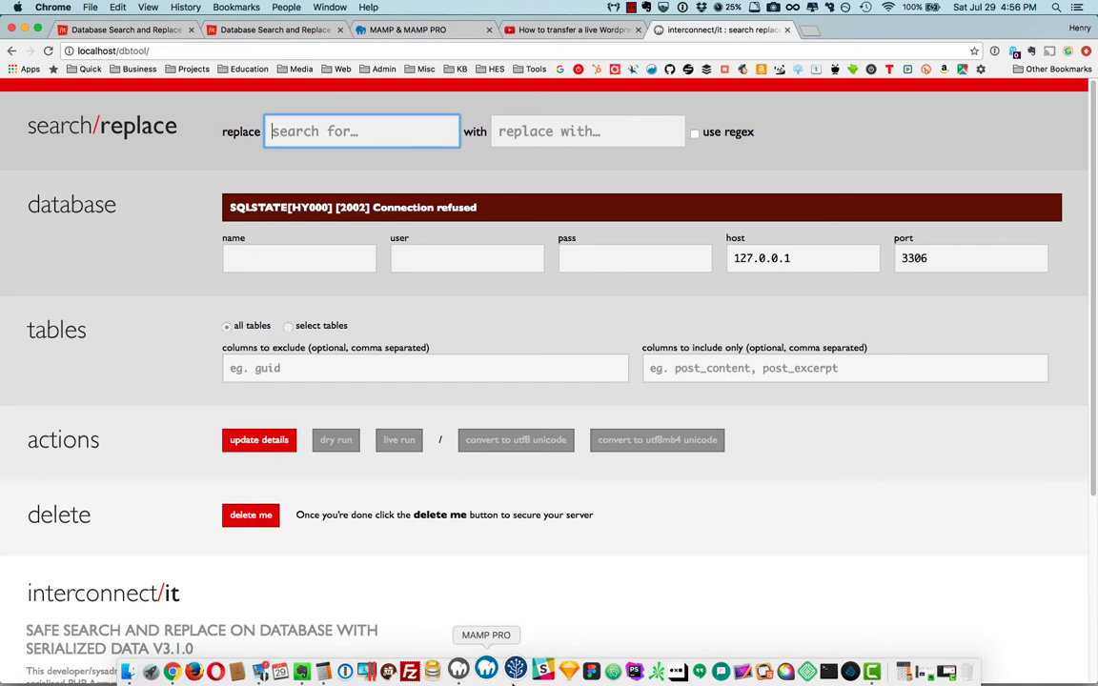
{"action": "left_click", "coordinate": [474, 672]}
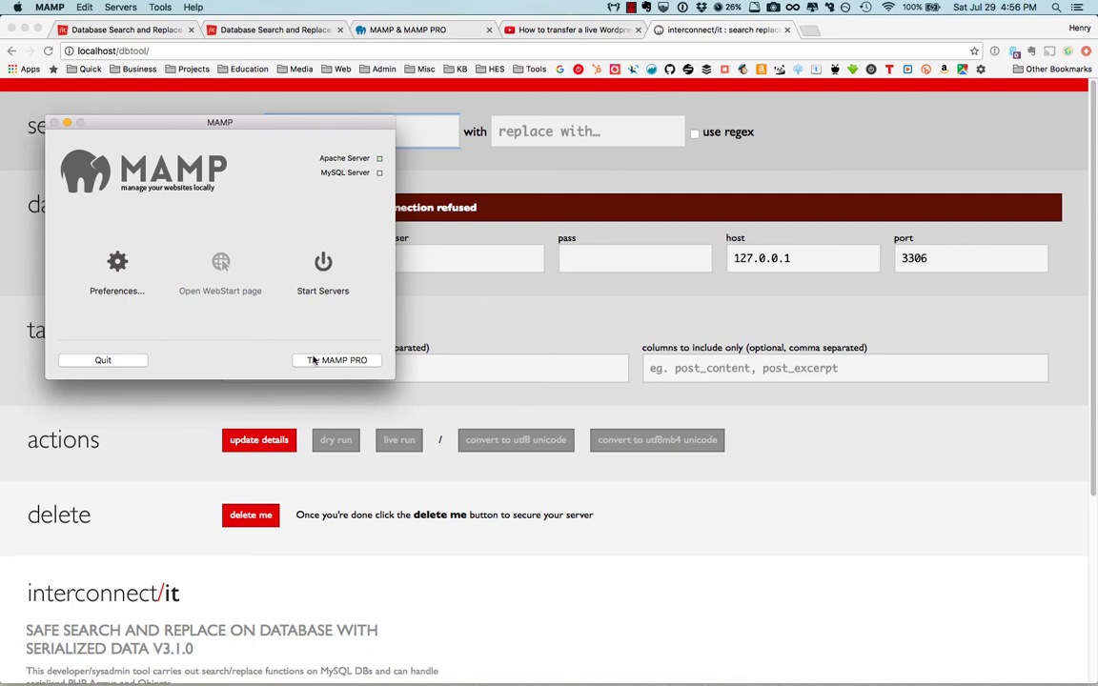
{"action": "left_click", "coordinate": [134, 360]}
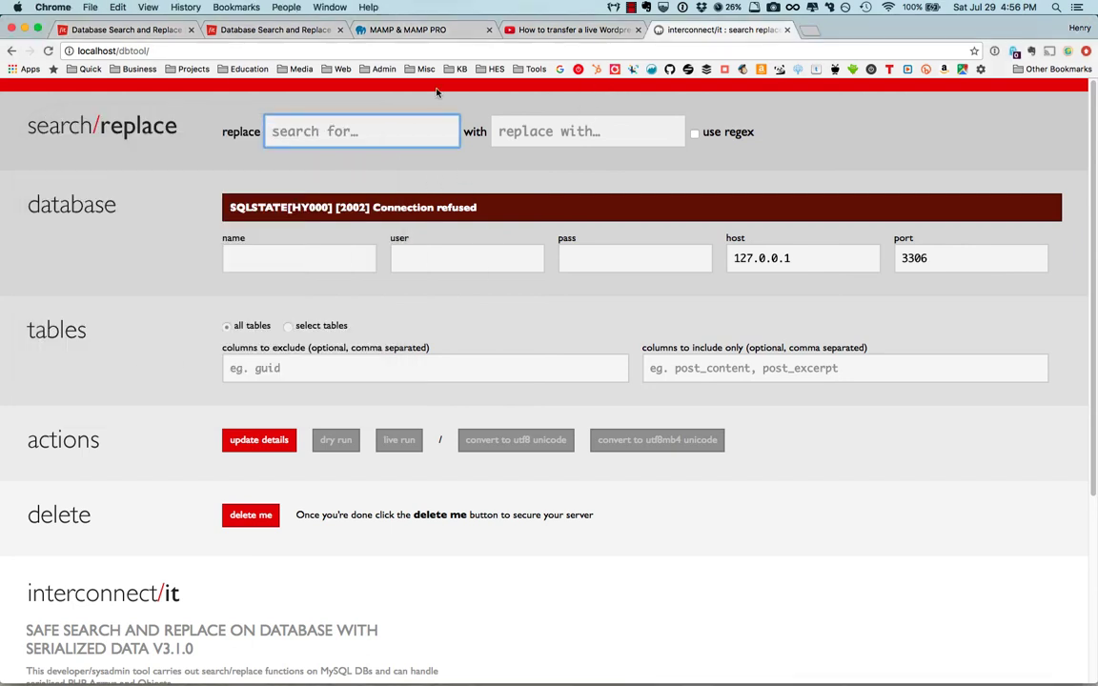
- Reload localhost/dbtool/ in Chrome, then close its tab and return to the interconnect/it search and replace page
{"action": "left_click", "coordinate": [212, 53]}
{"action": "key", "text": "Return"}
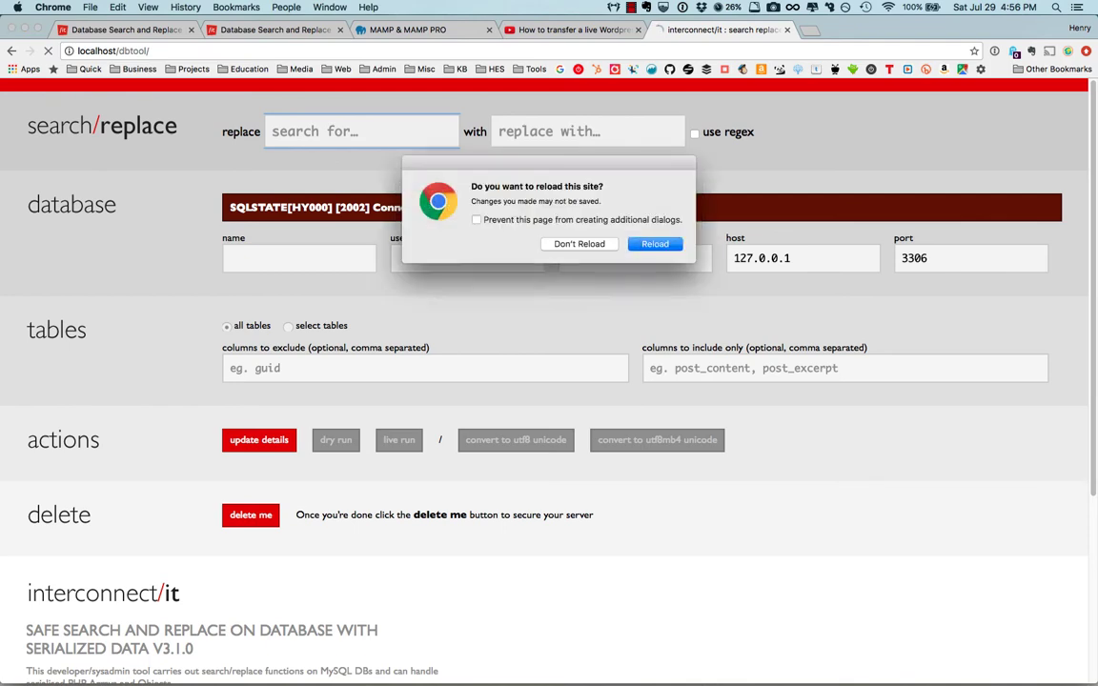
{"action": "left_click", "coordinate": [654, 244]}
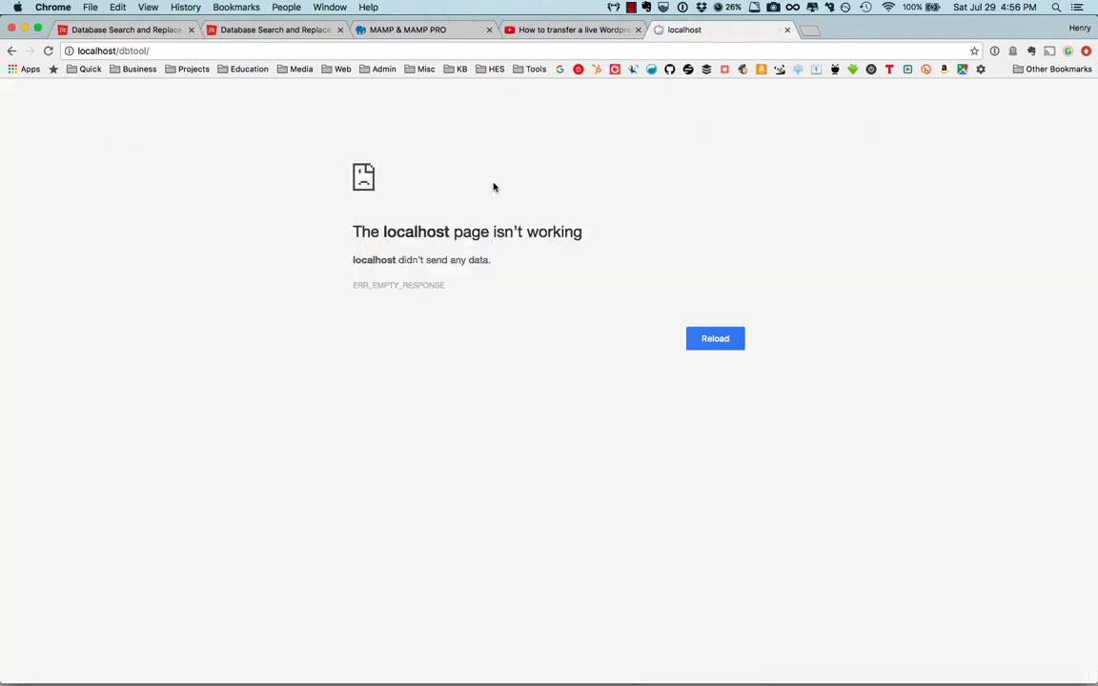
{"action": "left_click", "coordinate": [787, 29]}
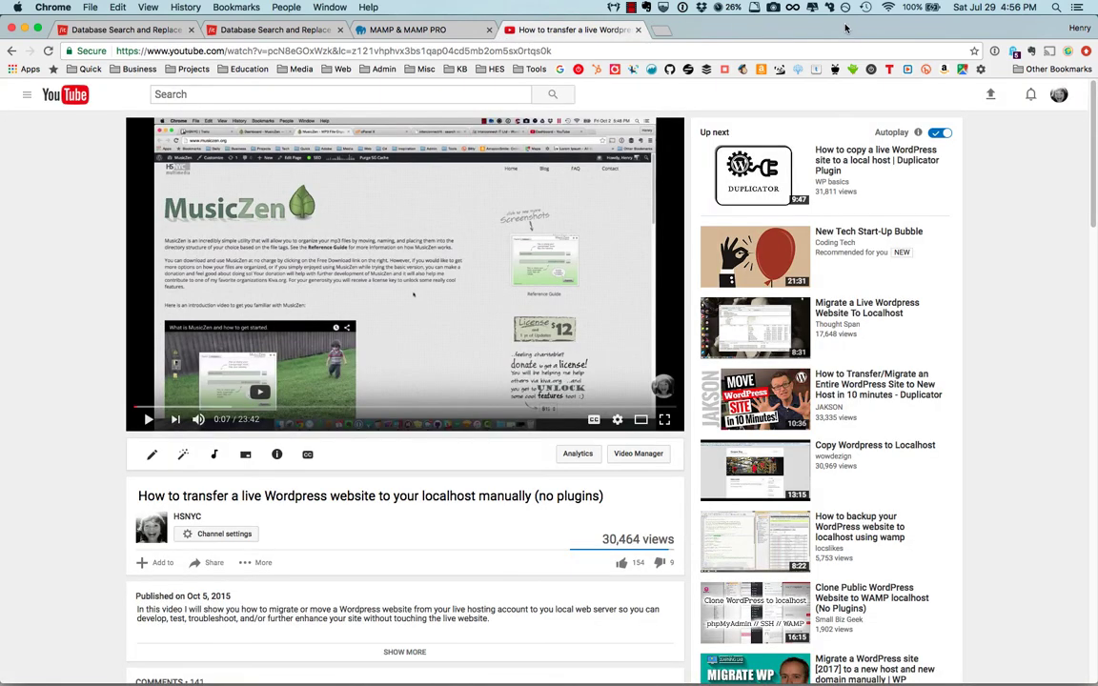
{"action": "left_click", "coordinate": [121, 29]}
- Open MAMP PRO and reposition its window over the browser with the Hosts list in view
{"action": "mouse_move", "coordinate": [526, 669]}
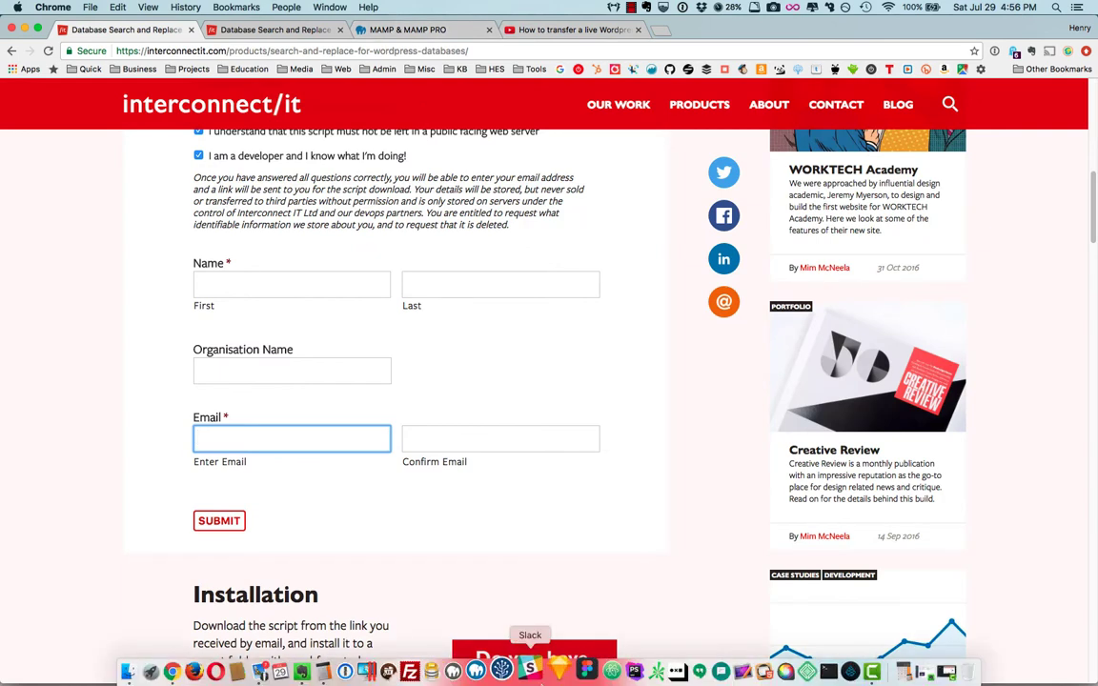
{"action": "left_click", "coordinate": [486, 671]}
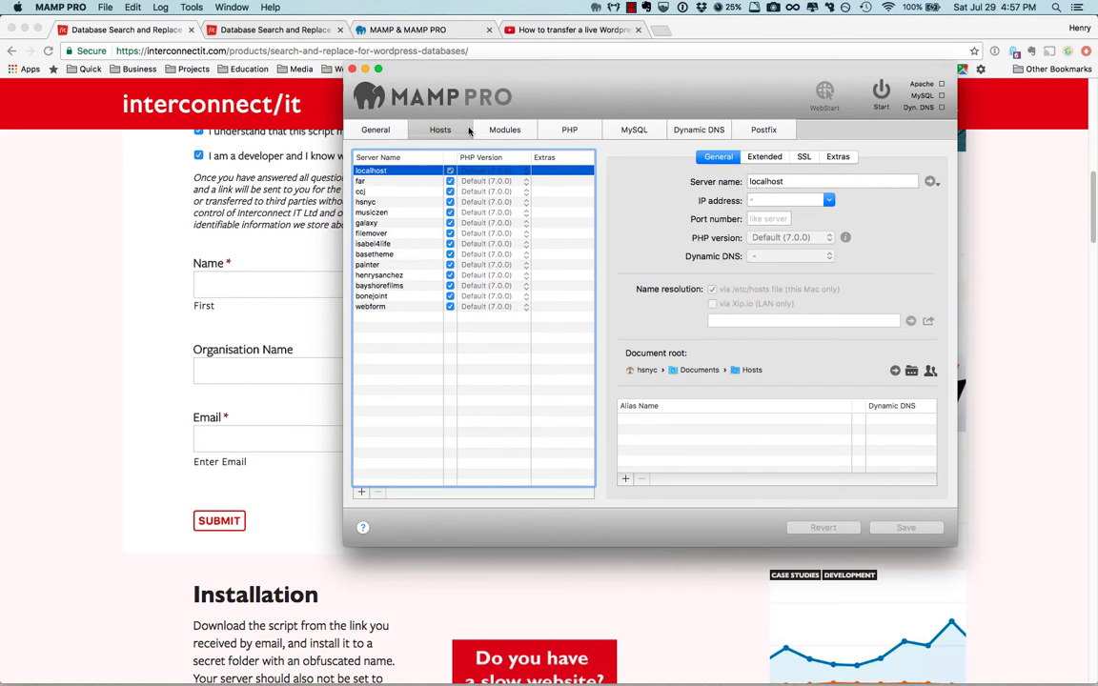
{"action": "left_click_drag", "start_coordinate": [550, 82], "coordinate": [530, 113]}
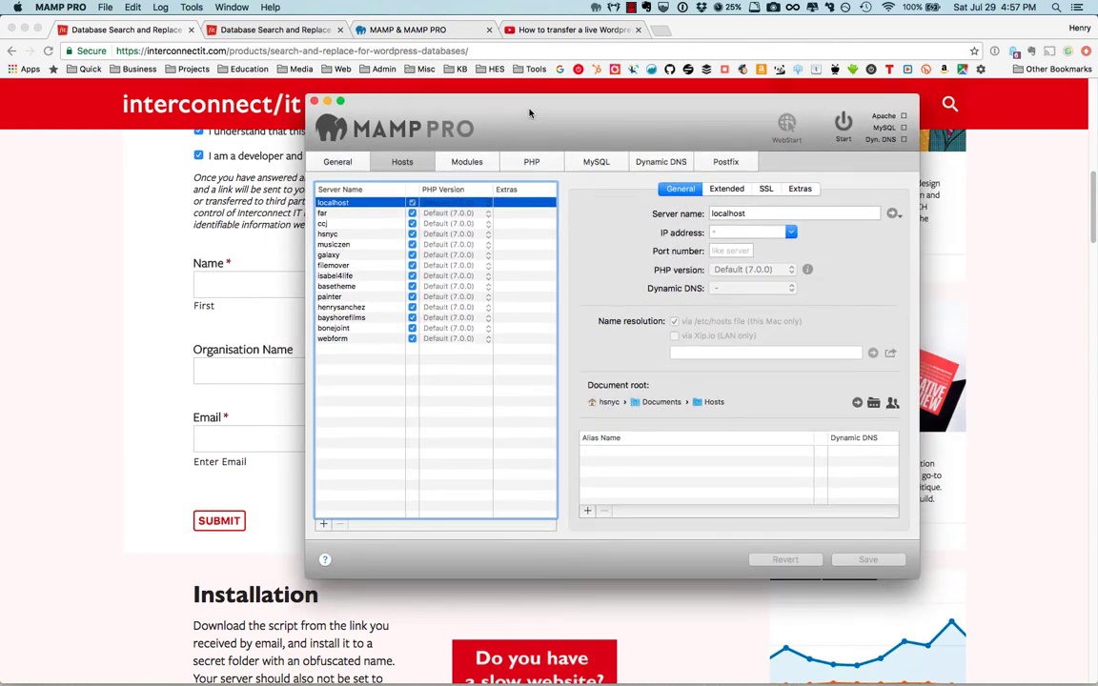
{"action": "left_click_drag", "start_coordinate": [523, 118], "coordinate": [486, 122]}
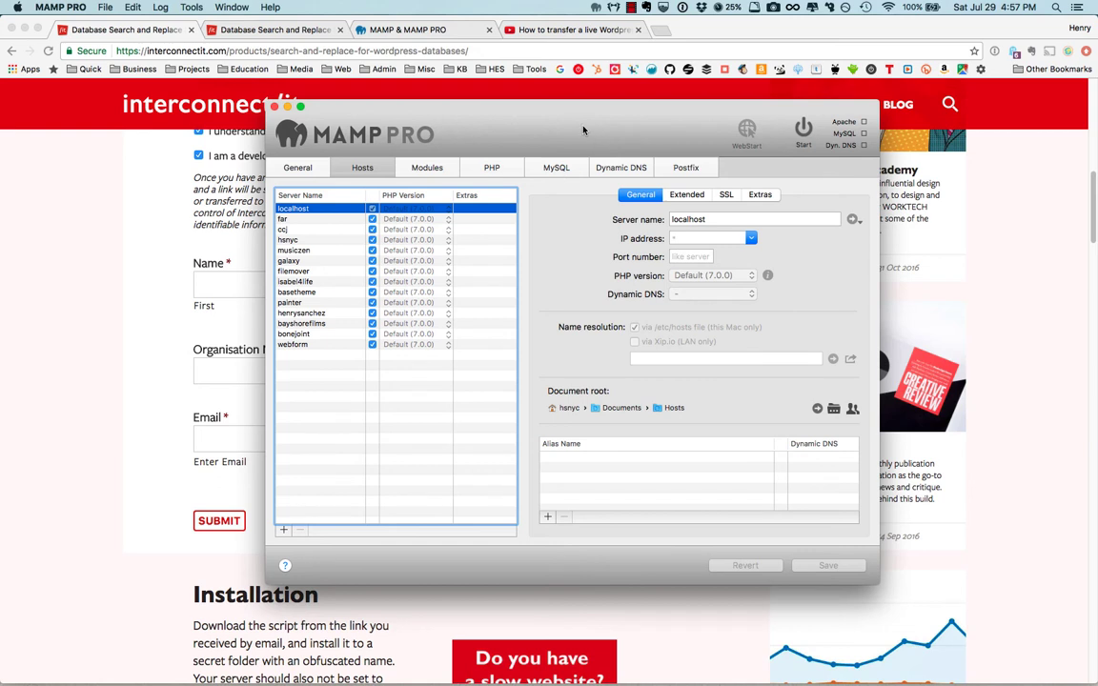
{"action": "left_click_drag", "start_coordinate": [583, 130], "coordinate": [587, 116]}
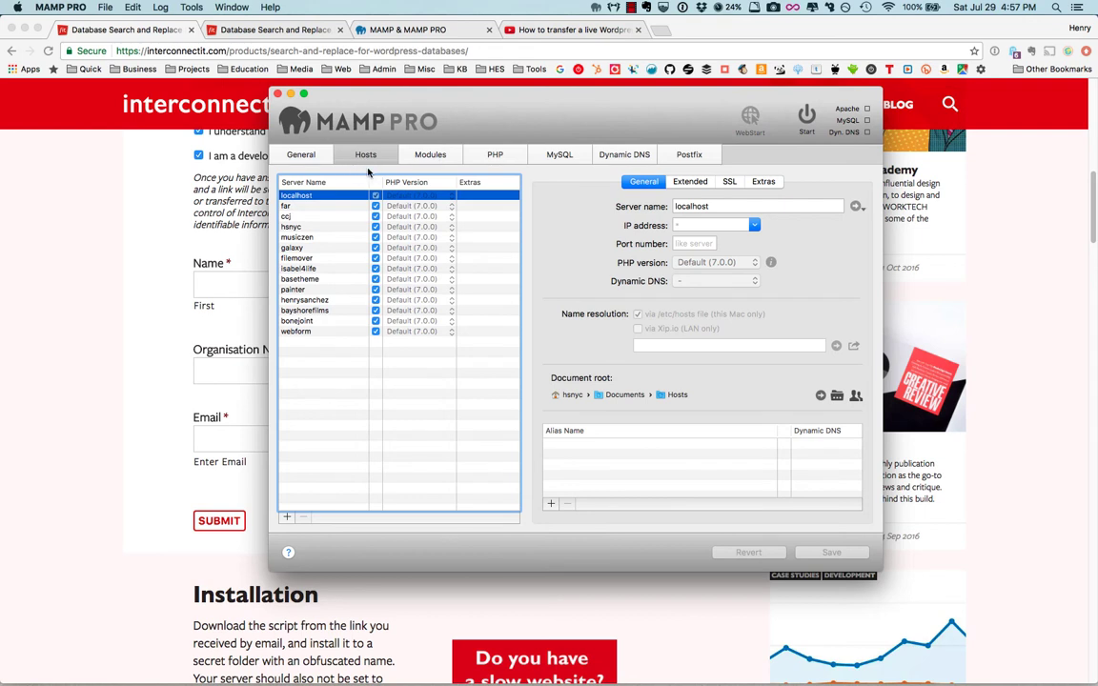
- Add a new host in MAMP PRO and set its server name to dbtool
{"action": "left_click", "coordinate": [285, 517]}
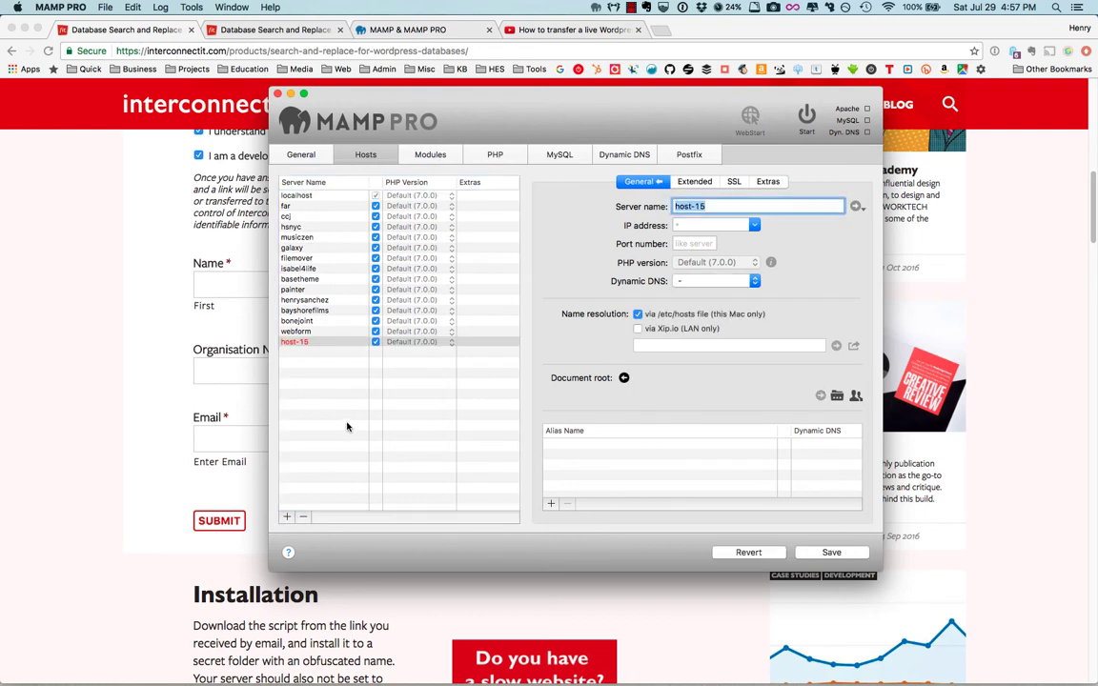
{"action": "left_click", "coordinate": [696, 206]}
{"action": "left_click_drag", "start_coordinate": [719, 206], "coordinate": [635, 208]}
{"action": "type", "text": "dbtool"}
{"action": "left_click_drag", "start_coordinate": [649, 117], "coordinate": [636, 119]}
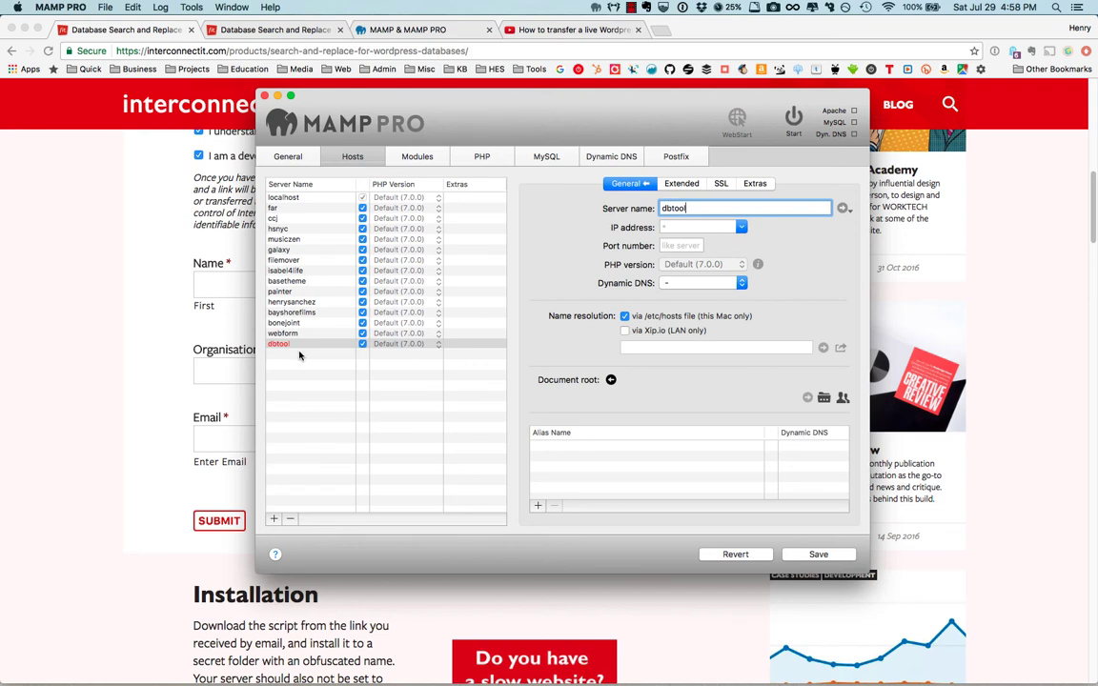
{"action": "left_click_drag", "start_coordinate": [518, 128], "coordinate": [498, 123]}
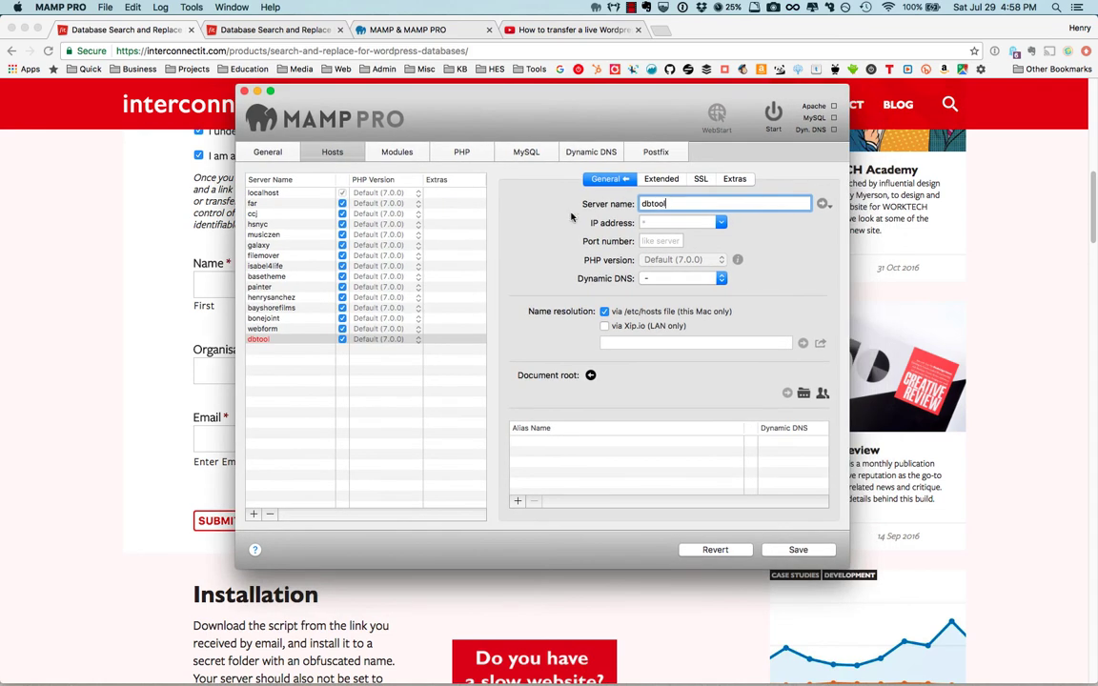
- Create a folder named replaceTool inside Hosts and set it as the dbtool host's document root
{"action": "left_click", "coordinate": [804, 393]}
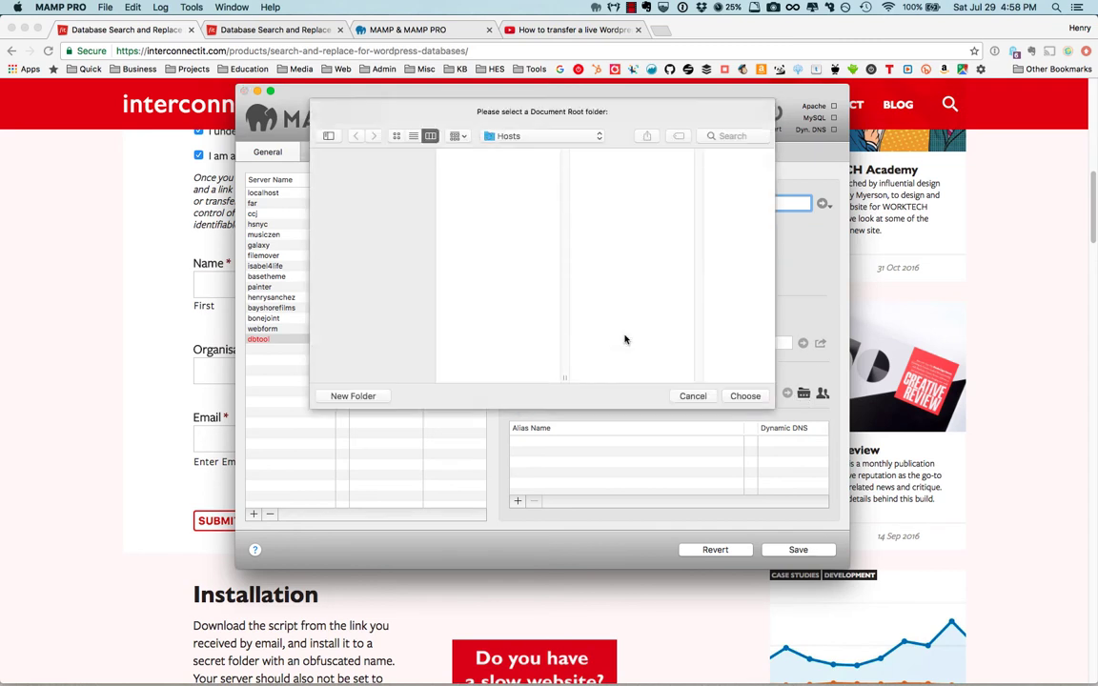
{"action": "scroll", "coordinate": [566, 169], "scroll_direction": "down", "scroll_amount": 3}
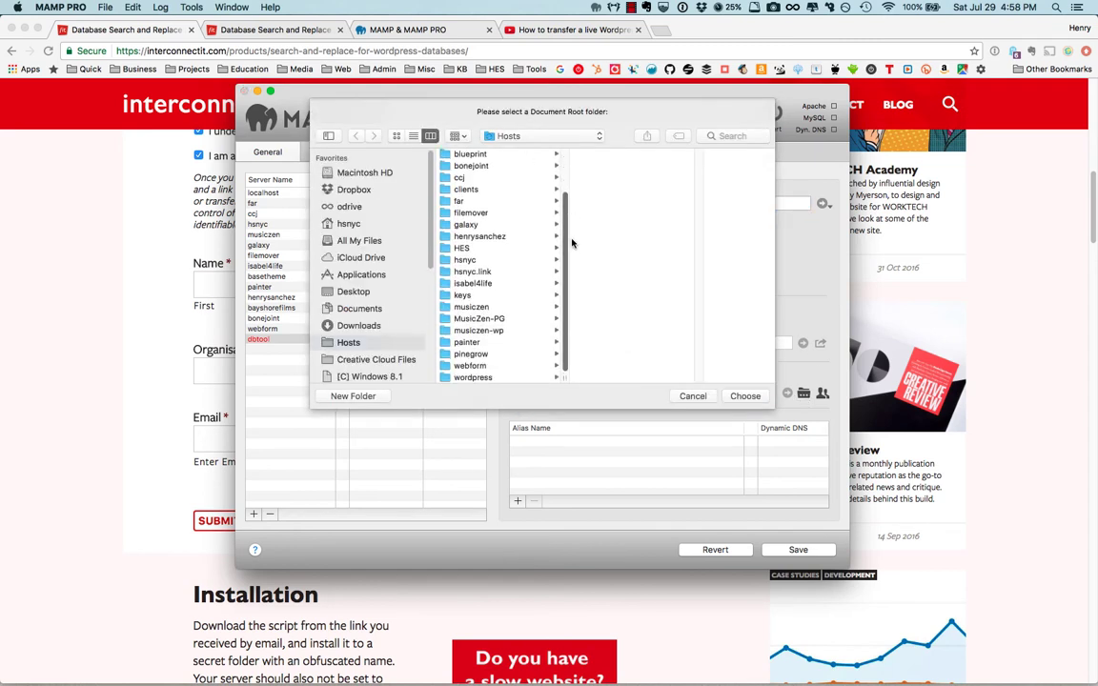
{"action": "left_click", "coordinate": [352, 396]}
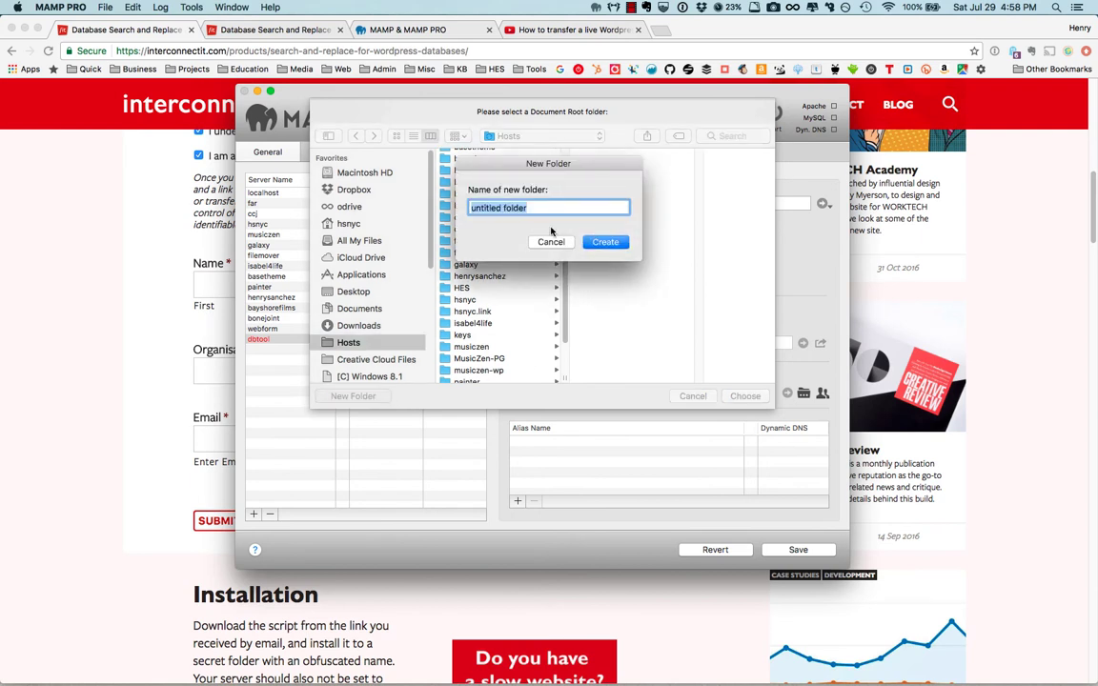
{"action": "type", "text": "dbtool"}
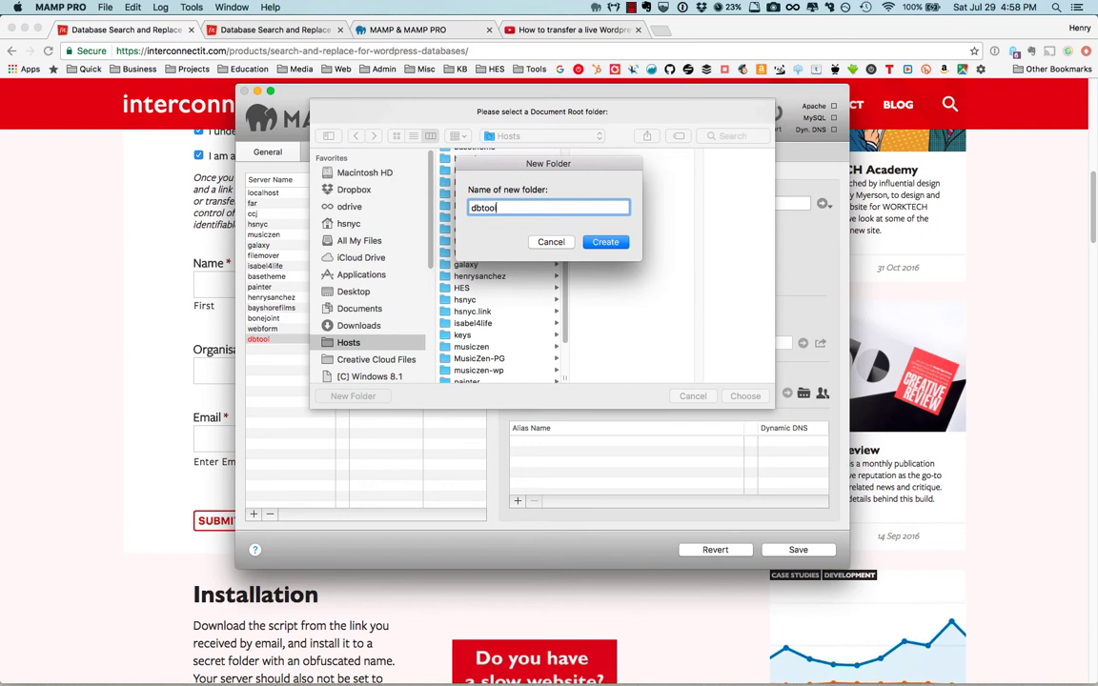
{"action": "left_click_drag", "start_coordinate": [506, 173], "coordinate": [557, 218]}
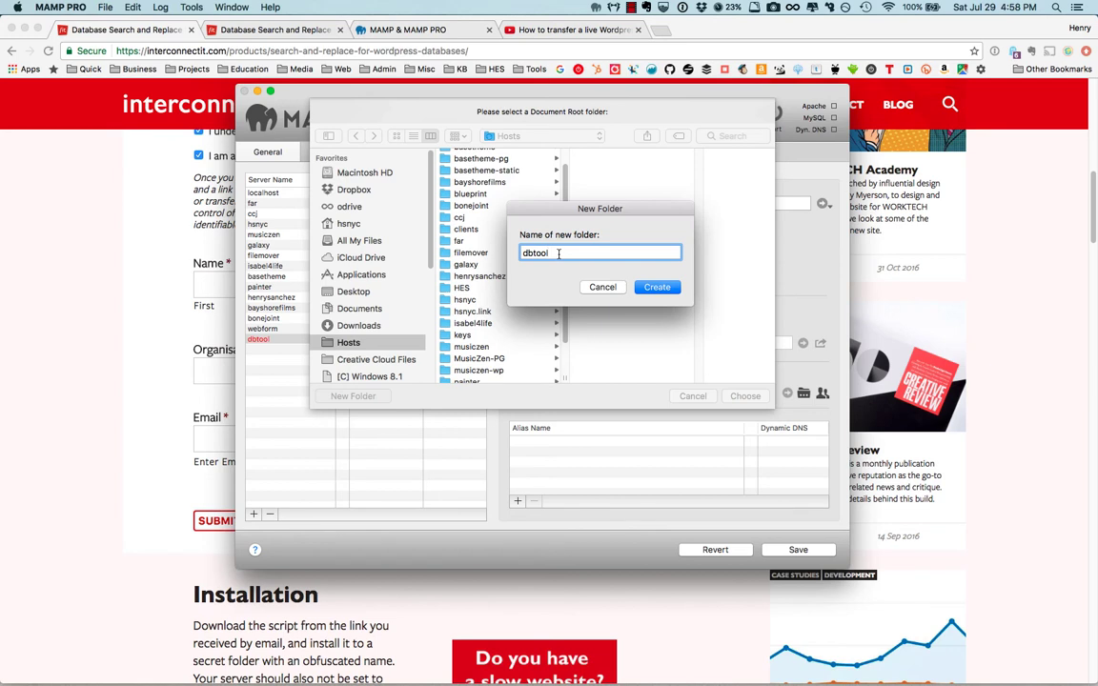
{"action": "left_click_drag", "start_coordinate": [514, 208], "coordinate": [490, 173]}
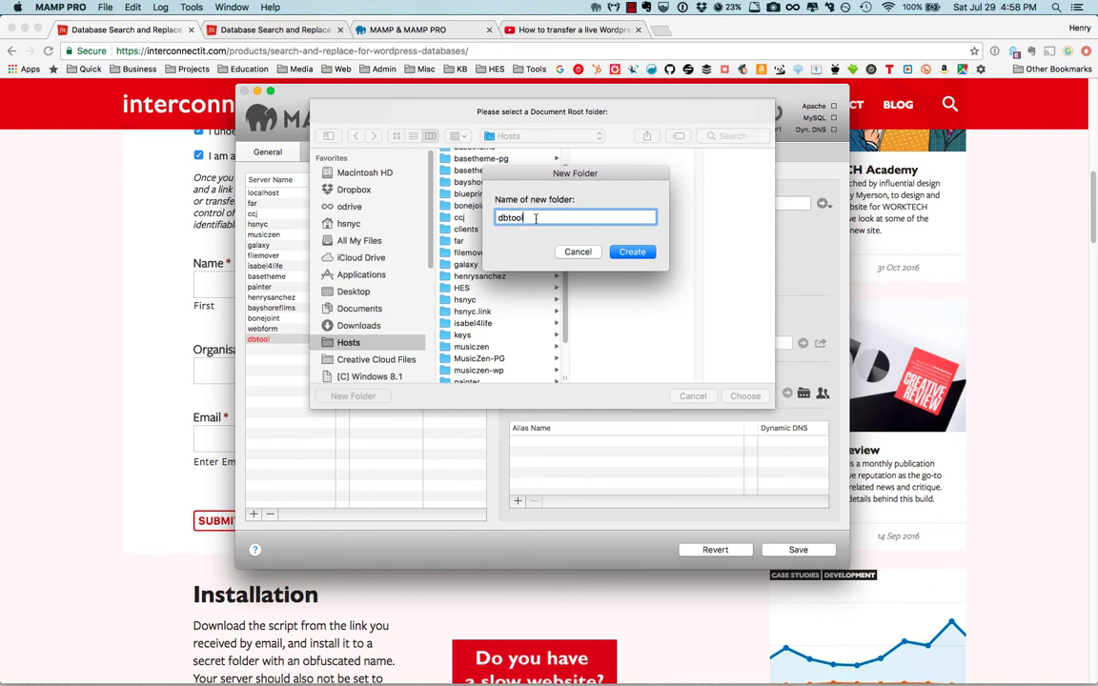
{"action": "left_click_drag", "start_coordinate": [526, 217], "coordinate": [456, 218]}
{"action": "type", "text": "replaceT"}
{"action": "left_click_drag", "start_coordinate": [571, 177], "coordinate": [546, 165]}
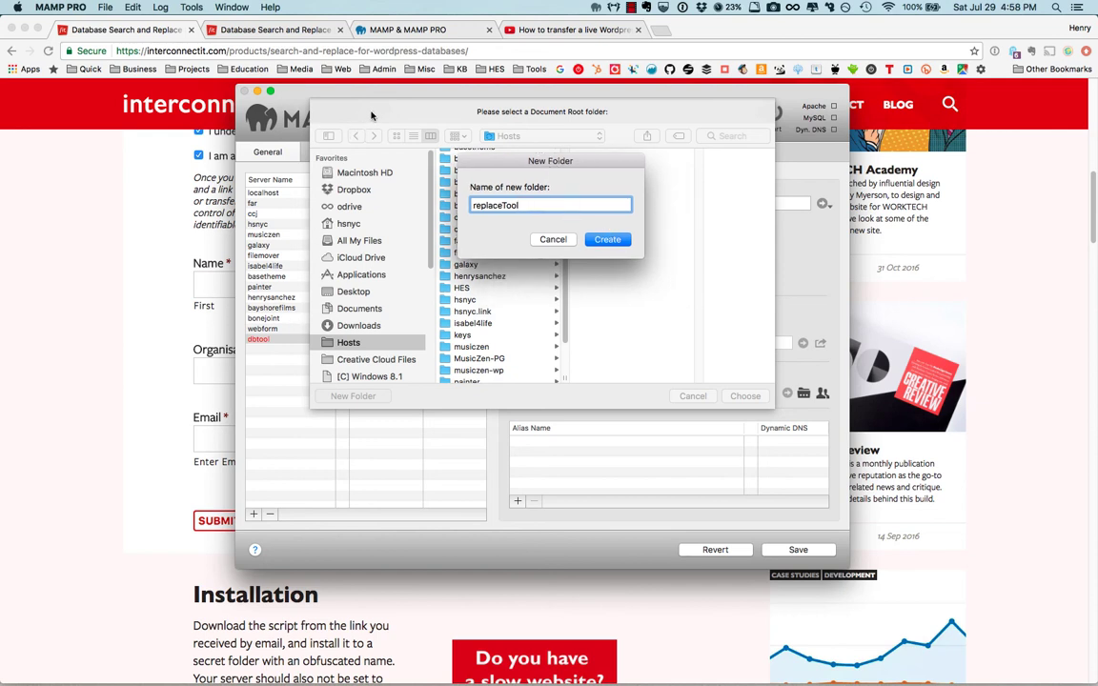
{"action": "left_click", "coordinate": [608, 239]}
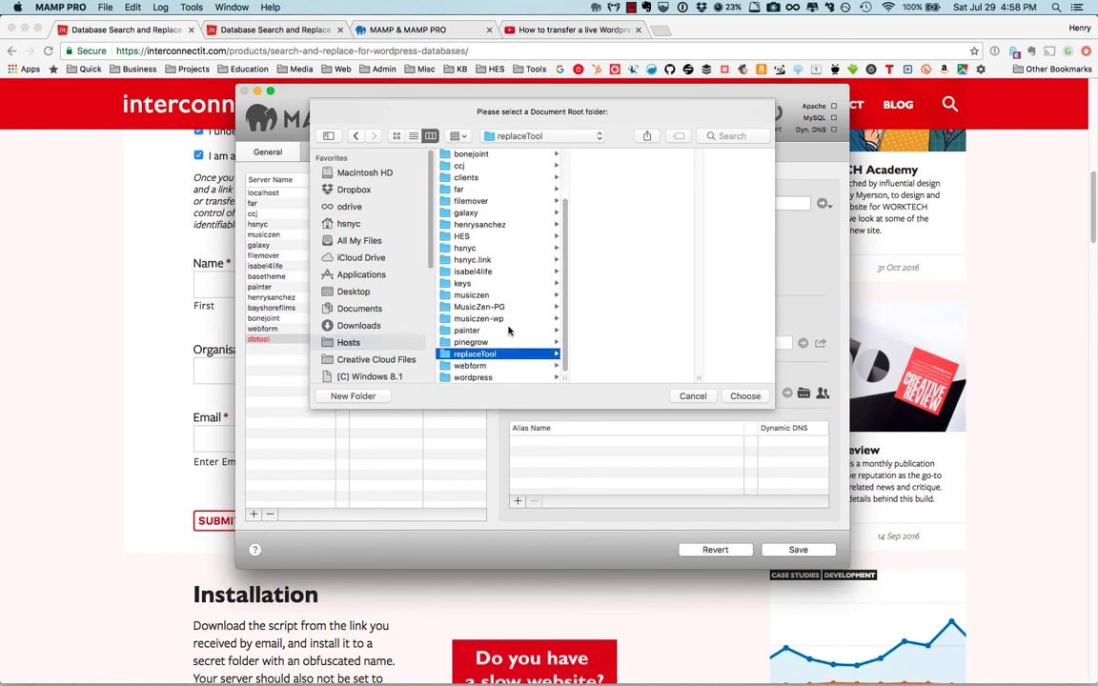
{"action": "left_click", "coordinate": [757, 396]}
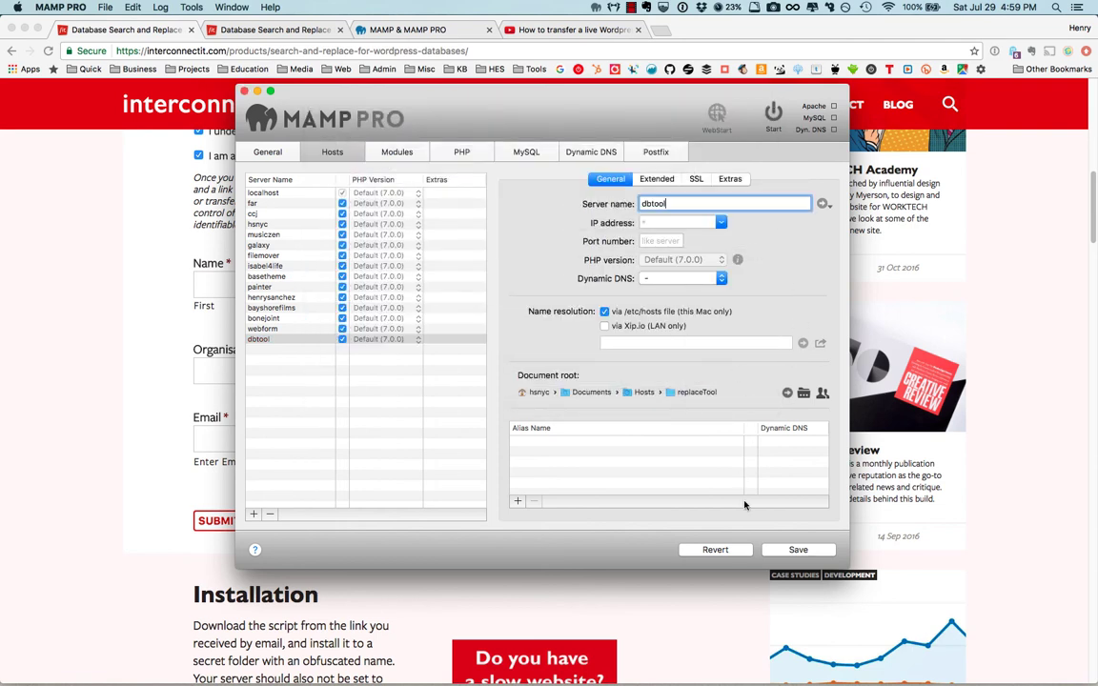
- Save the dbtool host and start the servers, authorizing the change with the account password
{"action": "left_click", "coordinate": [797, 549]}
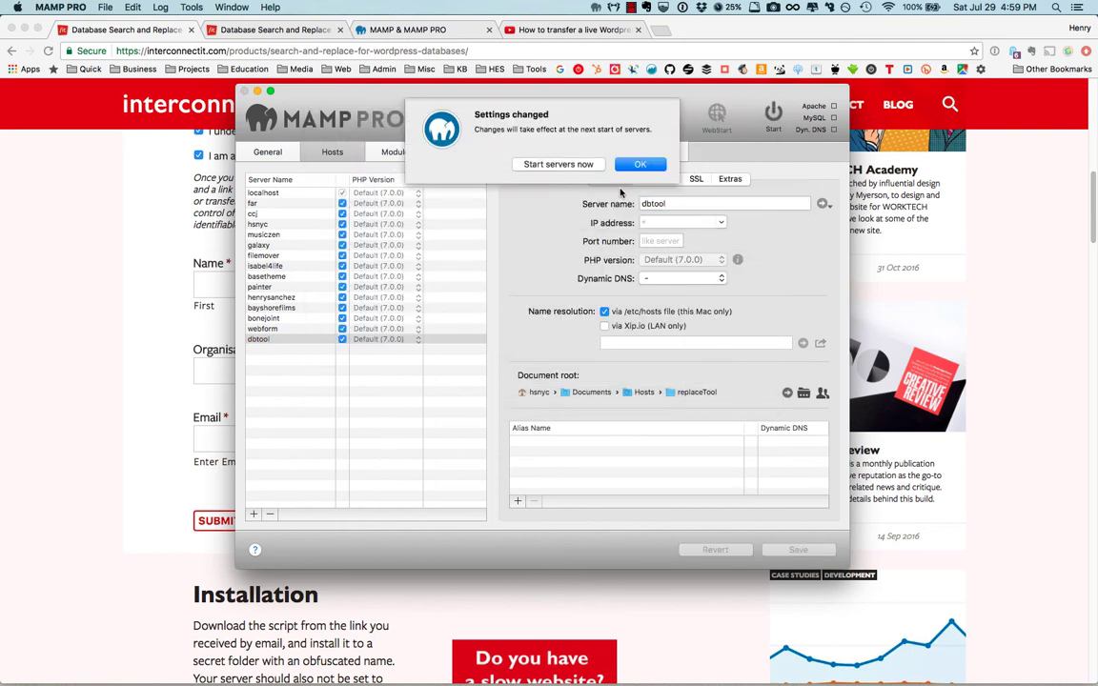
{"action": "left_click", "coordinate": [560, 165]}
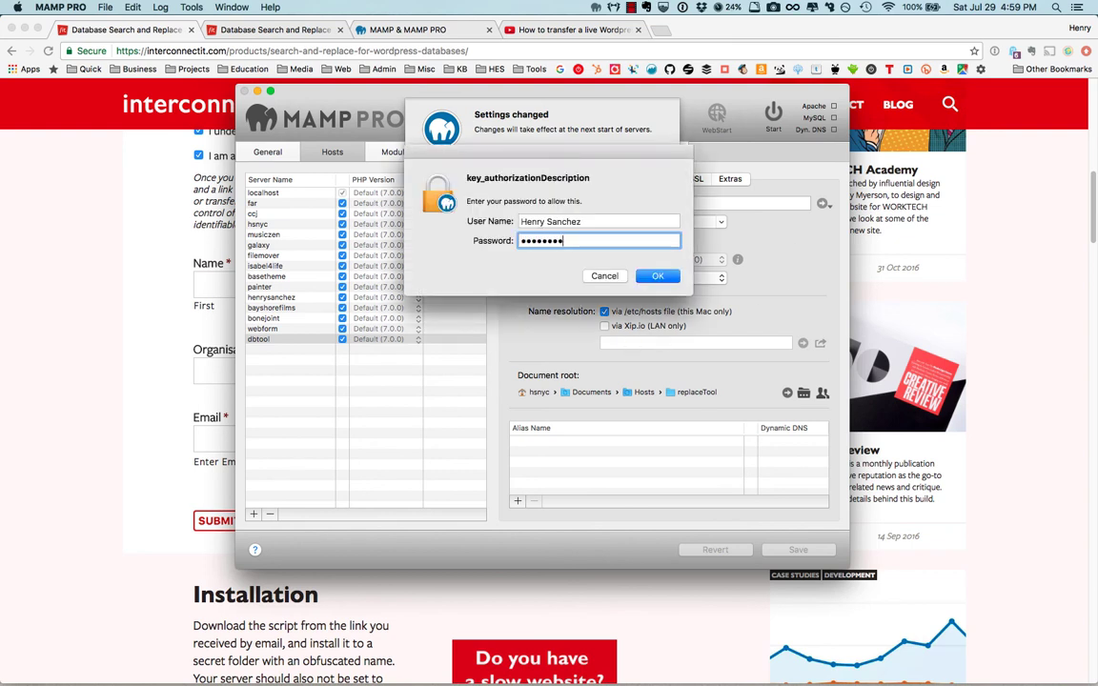
{"action": "key", "text": "Return"}
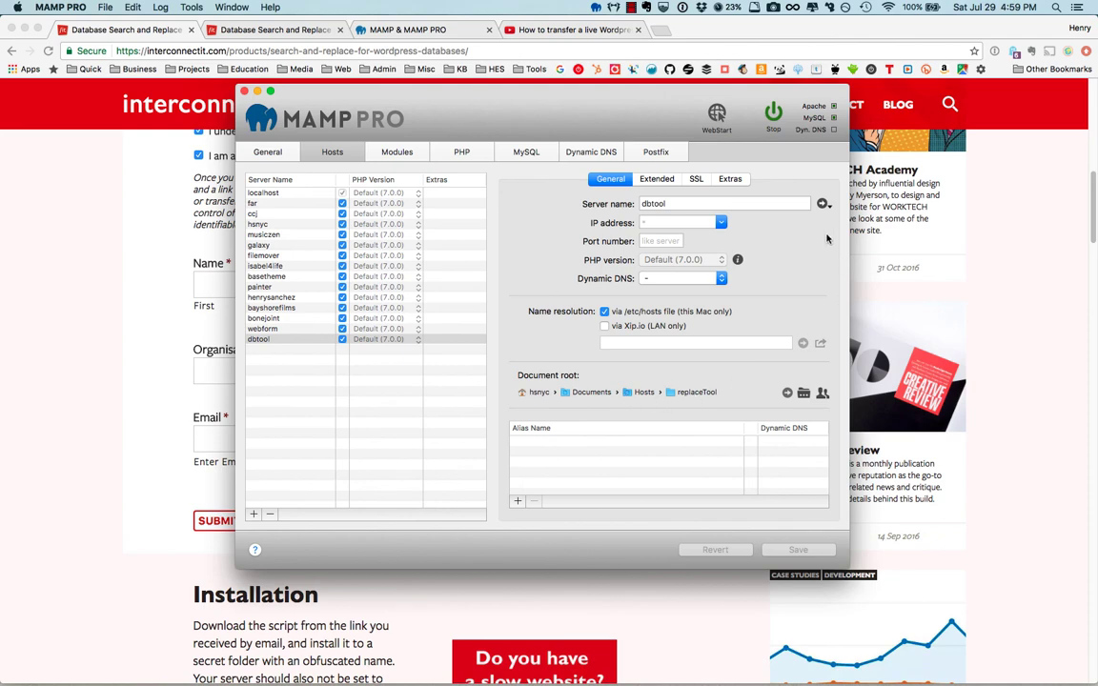
- Open the dbtool host's site in Chrome and examine its placeholder page and address
{"action": "left_click", "coordinate": [823, 203]}
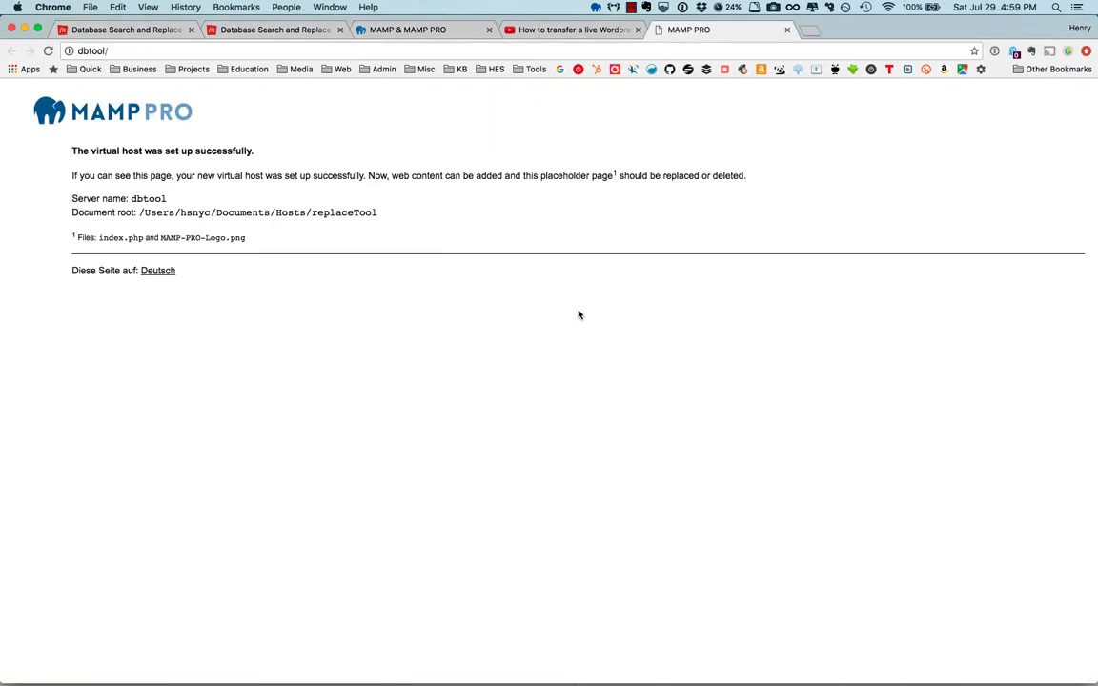
{"action": "left_click", "coordinate": [485, 665]}
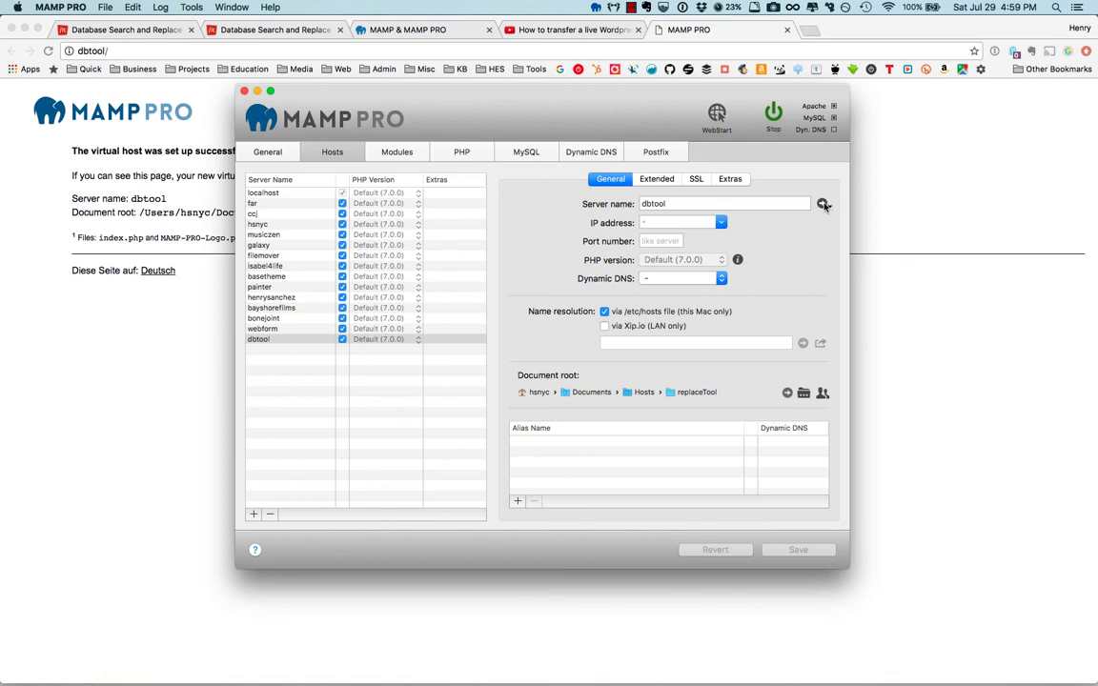
{"action": "left_click", "coordinate": [896, 203]}
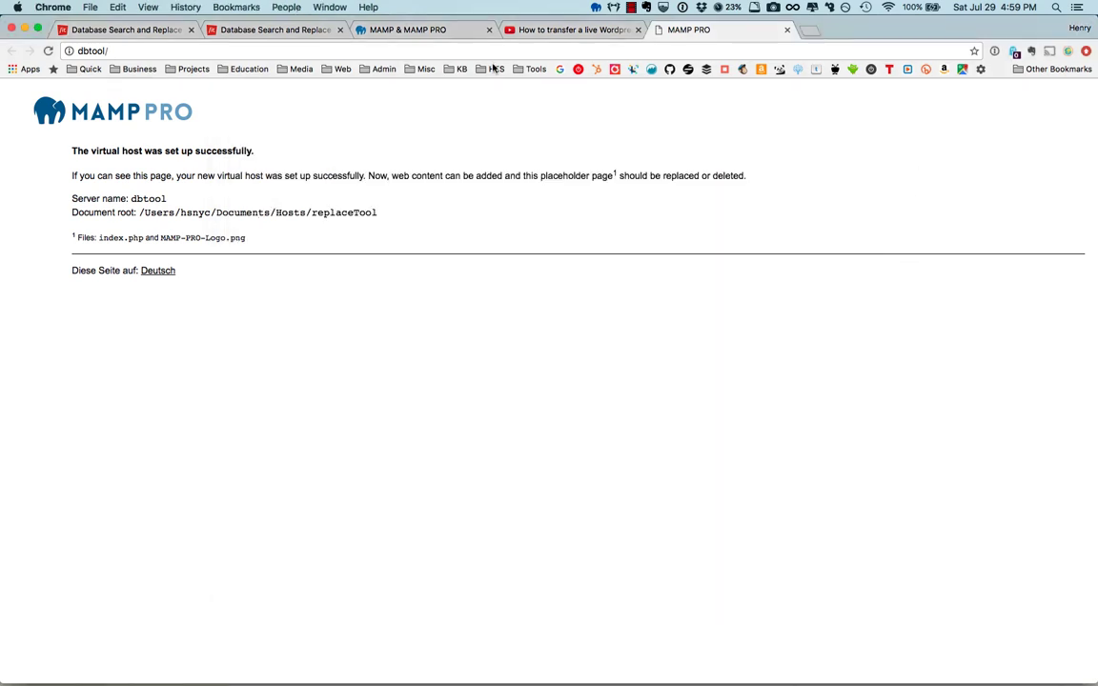
{"action": "left_click", "coordinate": [340, 50]}
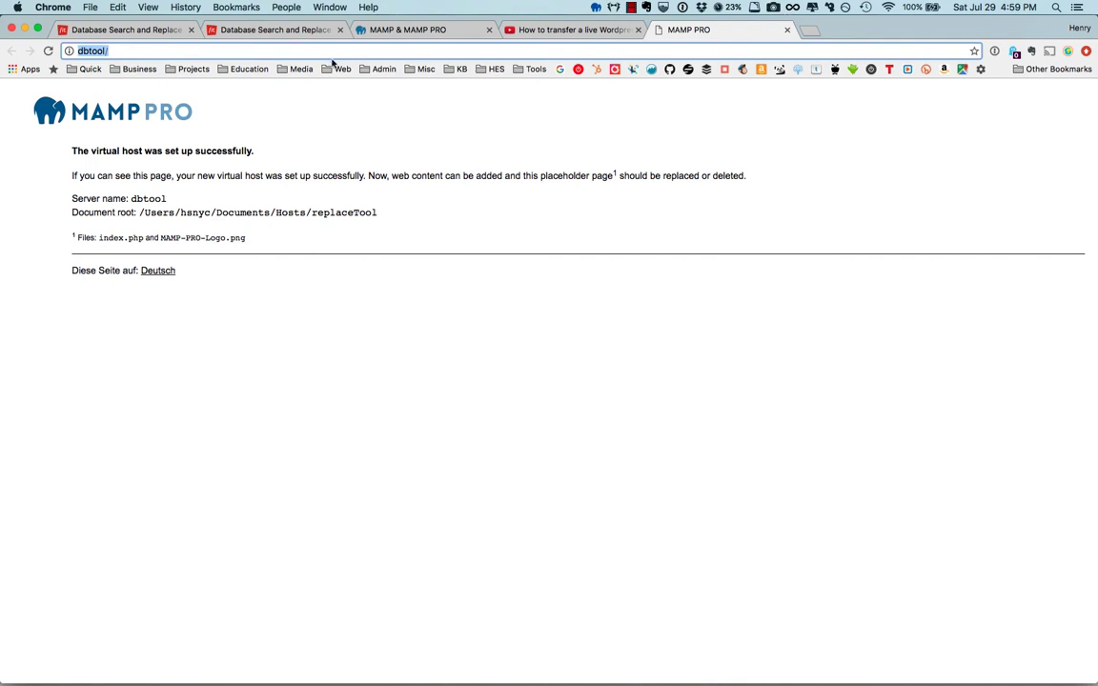
{"action": "left_click", "coordinate": [143, 51]}
{"action": "left_click_drag", "start_coordinate": [129, 49], "coordinate": [76, 53]}
{"action": "left_click", "coordinate": [141, 51]}
- Switch to Finder, view the contents of the dbtool folder in MAMP's htdocs, and collapse htdocs
{"action": "mouse_move", "coordinate": [229, 678]}
{"action": "left_click", "coordinate": [140, 671]}
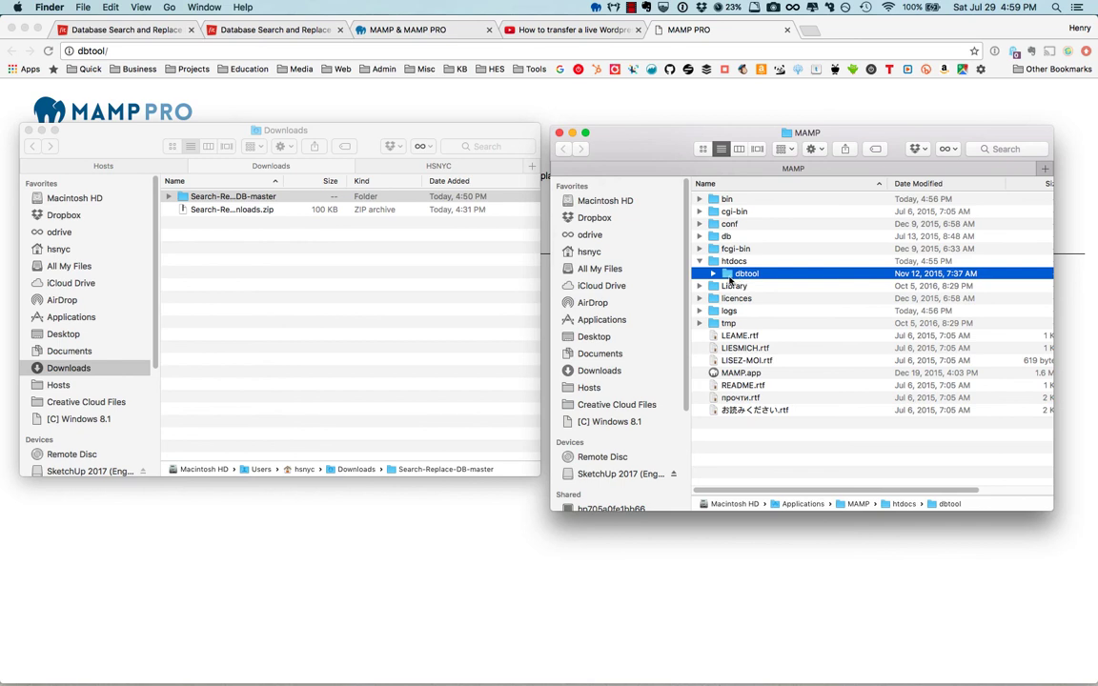
{"action": "key", "text": "Right"}
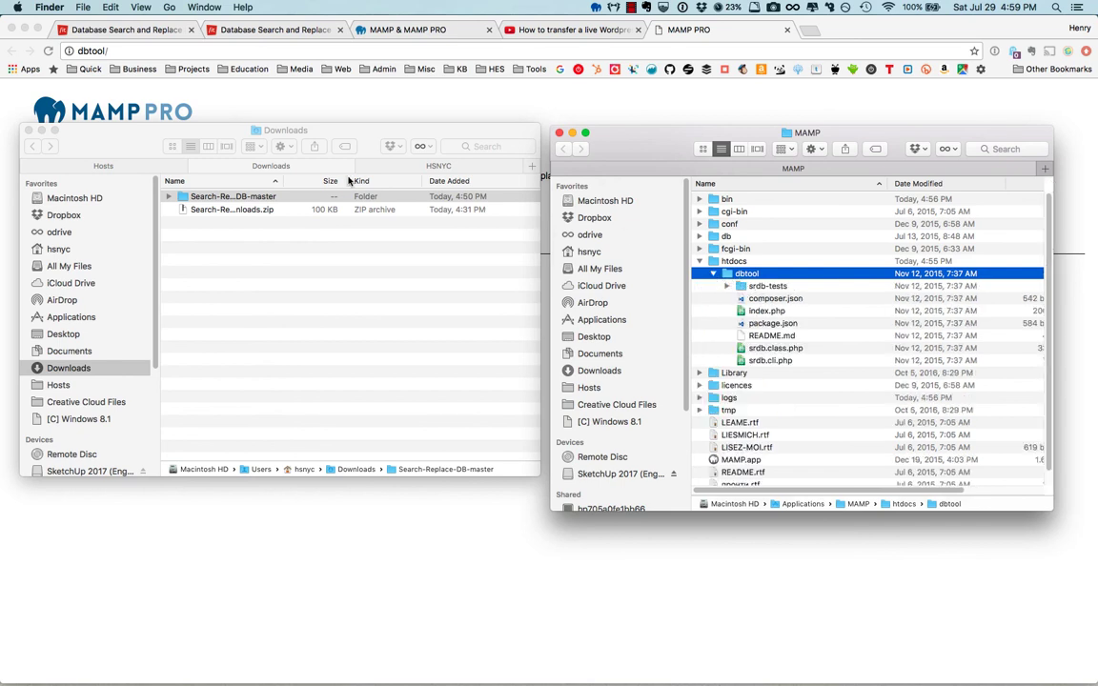
{"action": "left_click", "coordinate": [700, 261]}
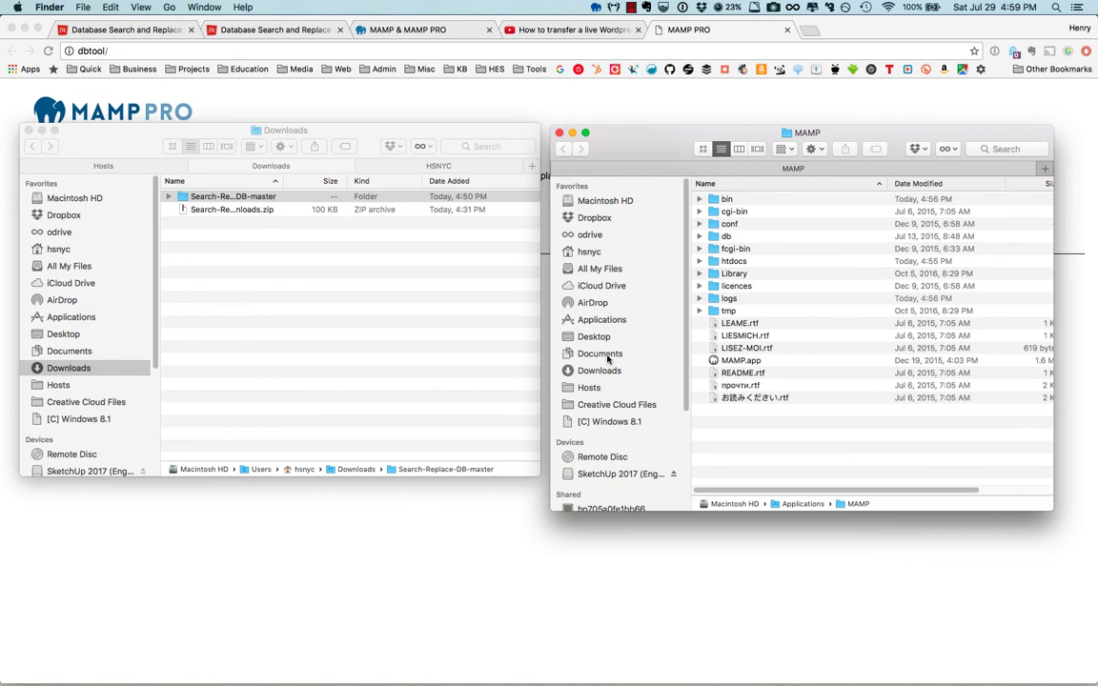
- In the replaceTool folder under Hosts, trash index.php and MAMP-PRO-Logo.png and move in Search-Replace-DB-master from Downloads
{"action": "left_click", "coordinate": [589, 387]}
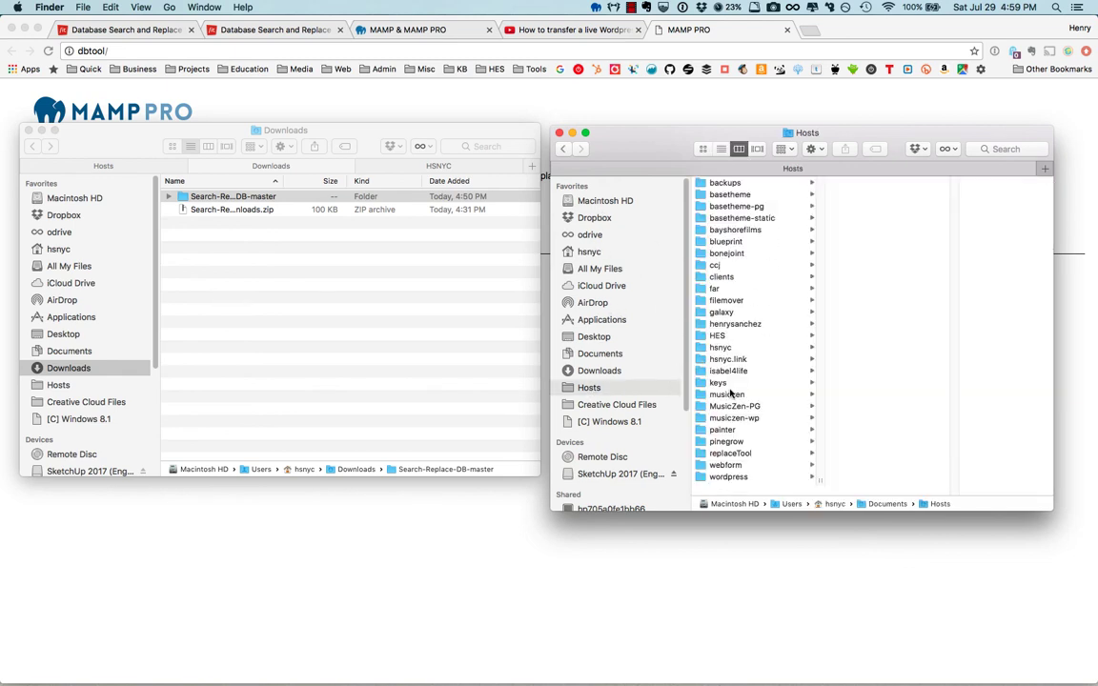
{"action": "left_click", "coordinate": [811, 453]}
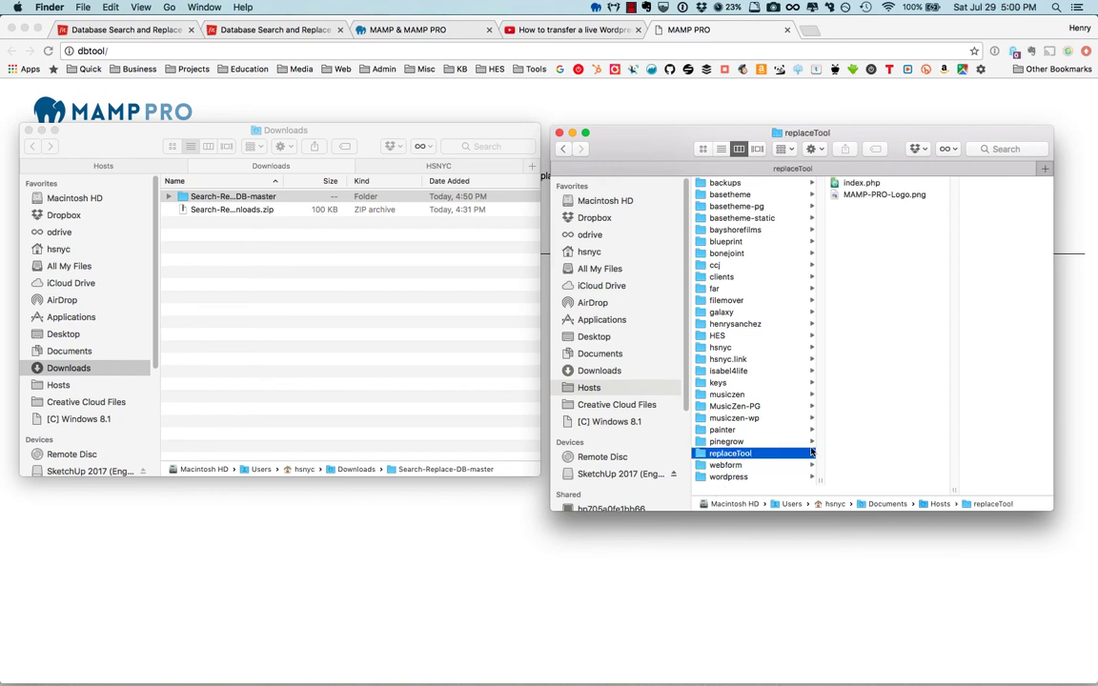
{"action": "left_click_drag", "start_coordinate": [882, 220], "coordinate": [859, 191]}
{"action": "right_click", "coordinate": [858, 191]}
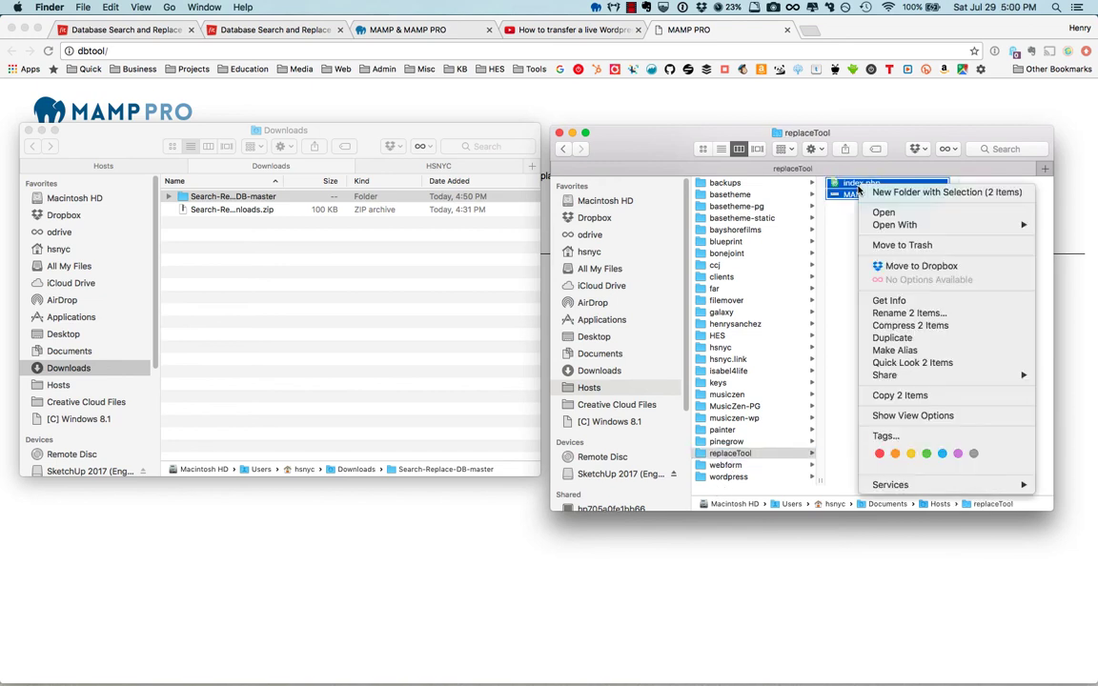
{"action": "left_click", "coordinate": [911, 248]}
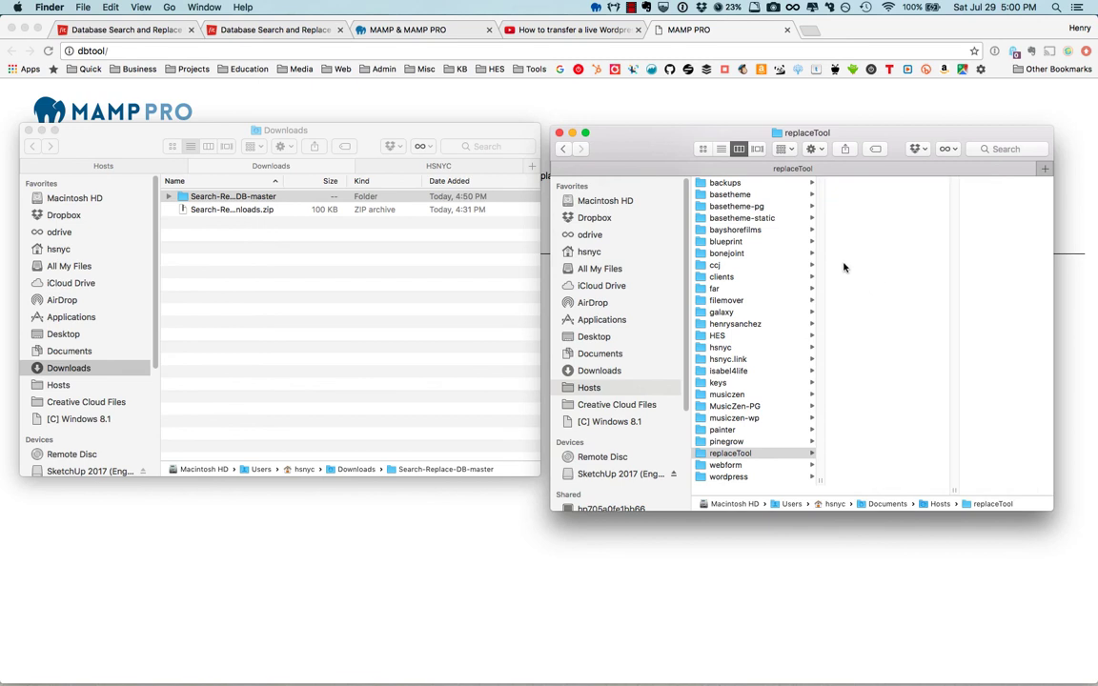
{"action": "left_click_drag", "start_coordinate": [241, 203], "coordinate": [858, 279]}
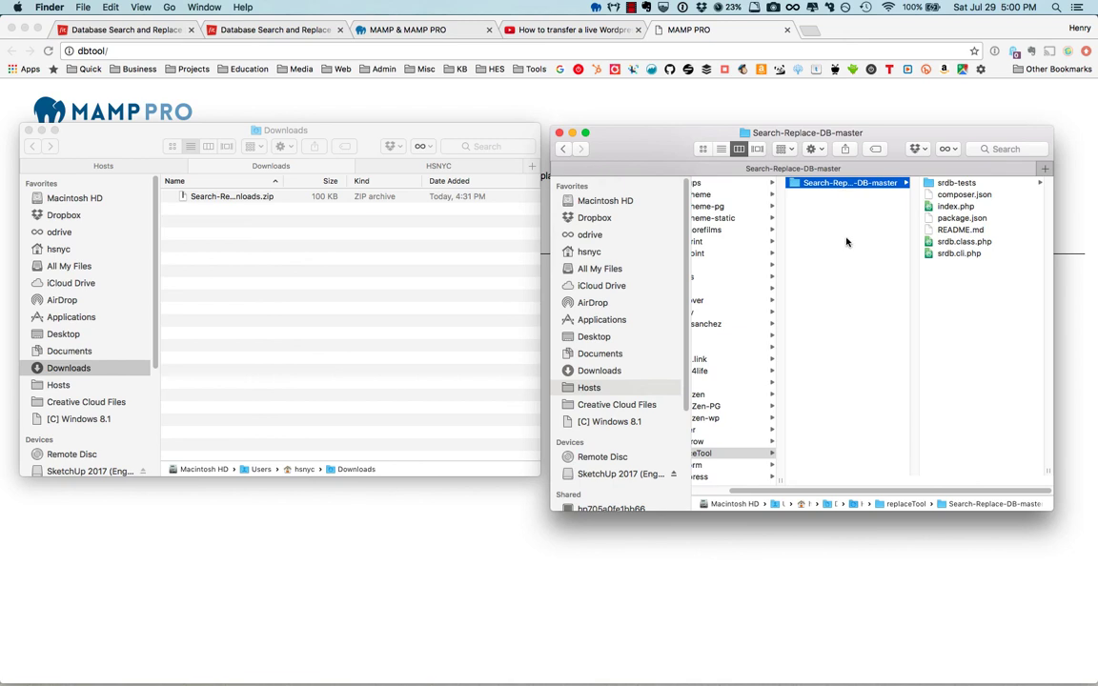
- Append the moved folder's copied name to the Chrome address, load dbtool/Search-Replace-DB-master/ and activate the search-term field
{"action": "left_click", "coordinate": [679, 560]}
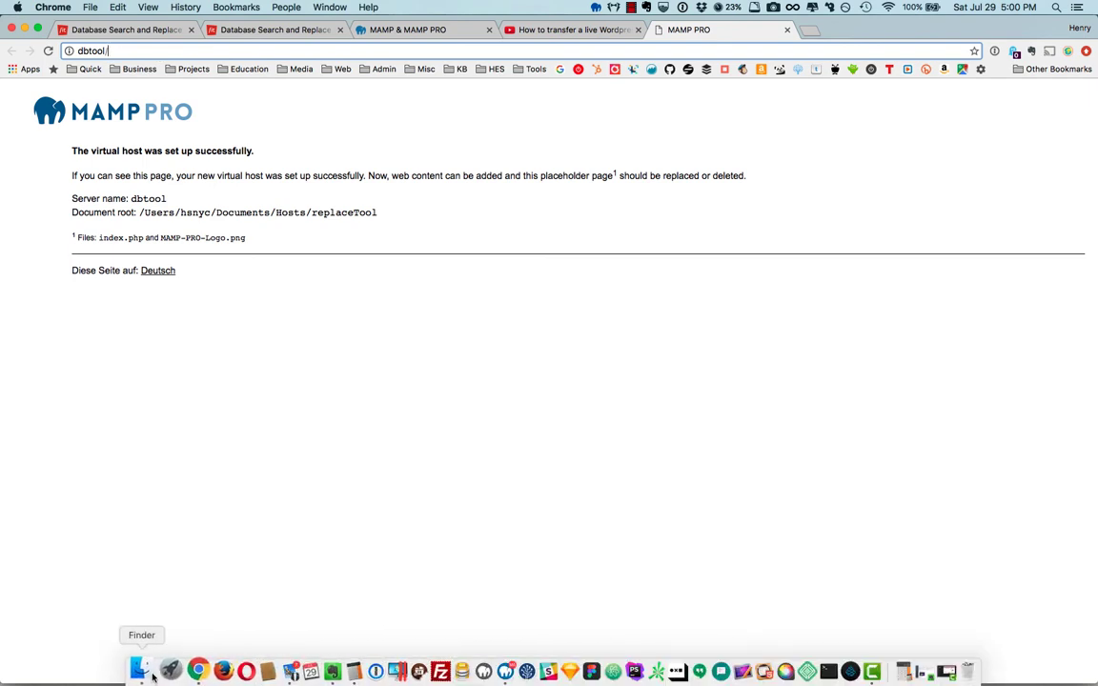
{"action": "left_click", "coordinate": [146, 672]}
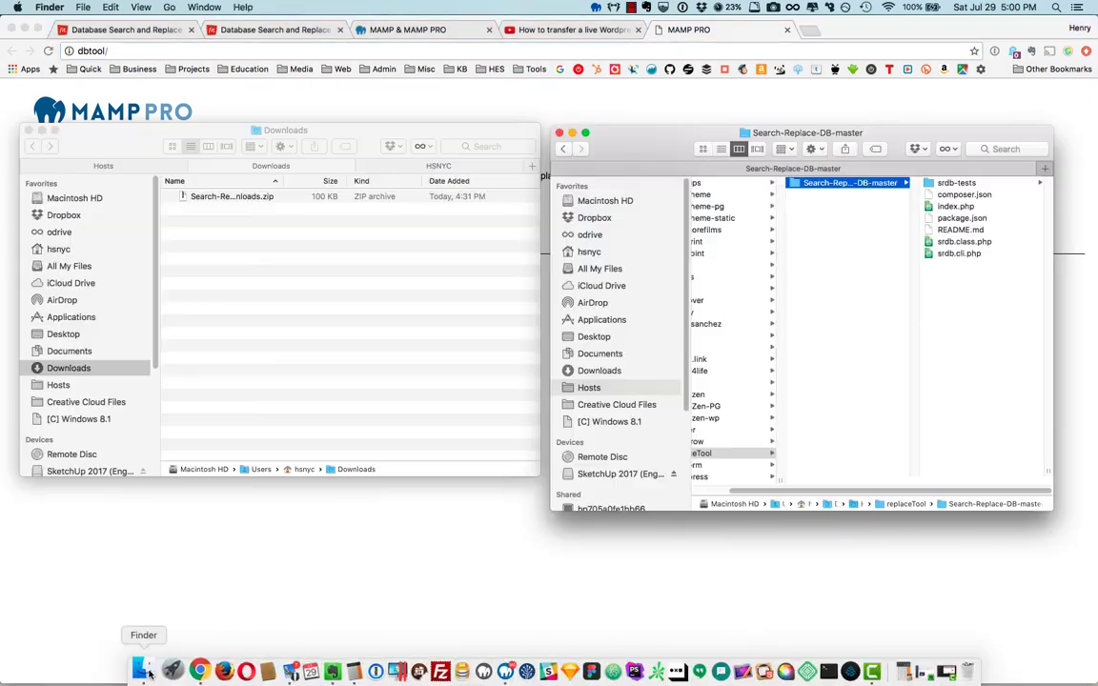
{"action": "left_click", "coordinate": [869, 188]}
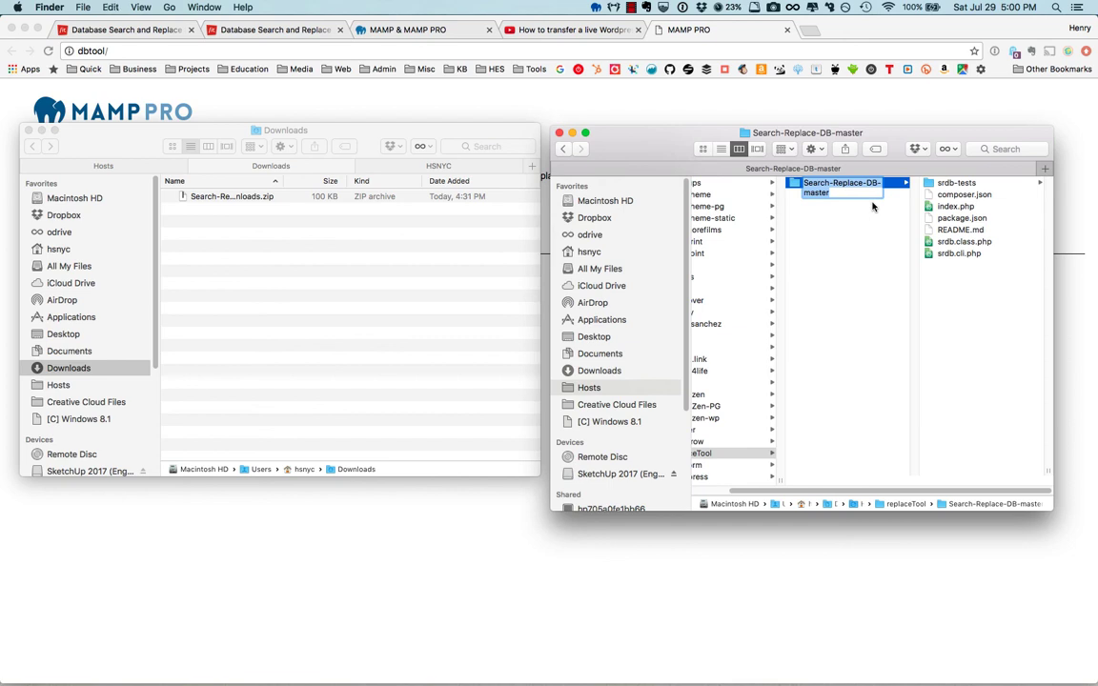
{"action": "left_click", "coordinate": [175, 79]}
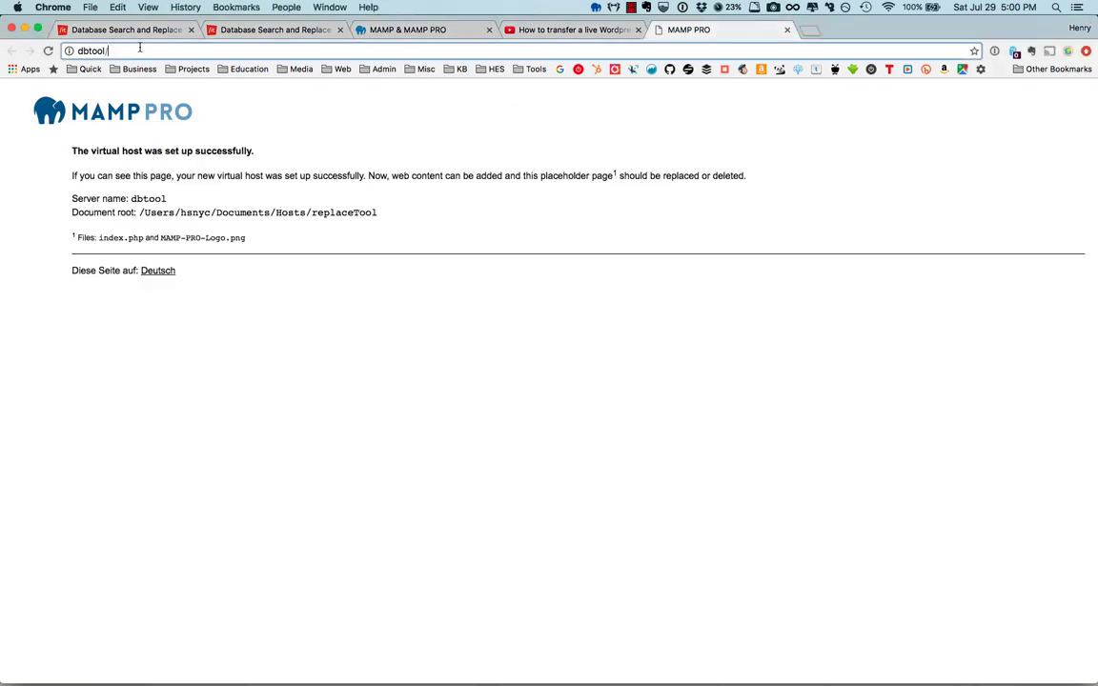
{"action": "key", "text": "super+v"}
{"action": "key", "text": "Return"}
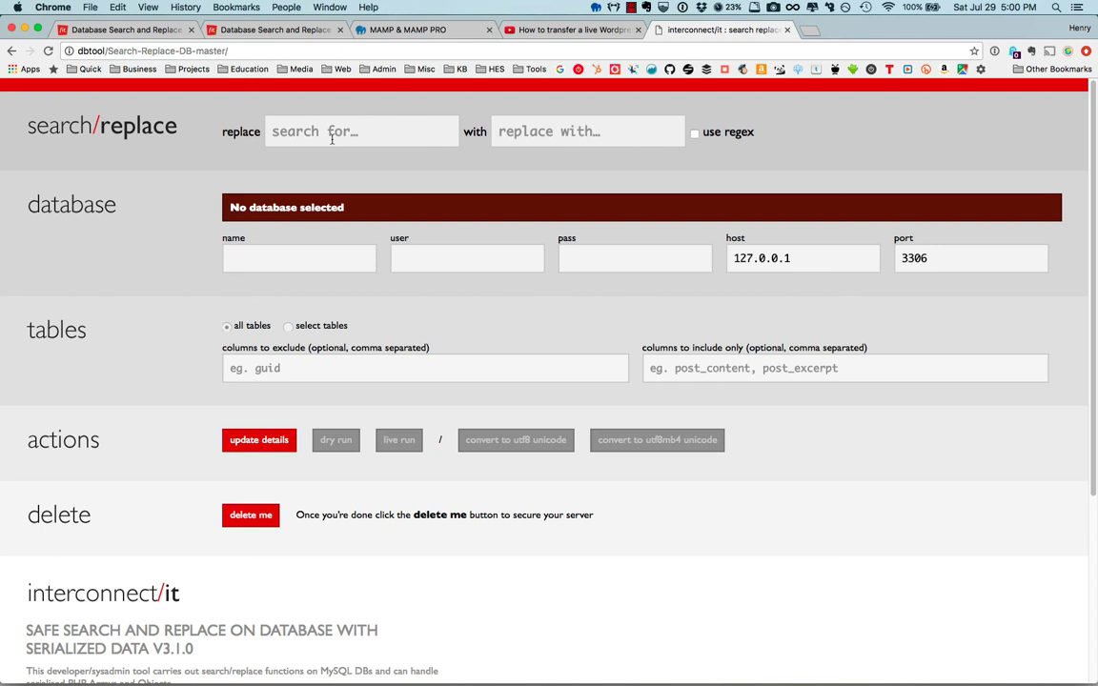
{"action": "left_click", "coordinate": [332, 140]}
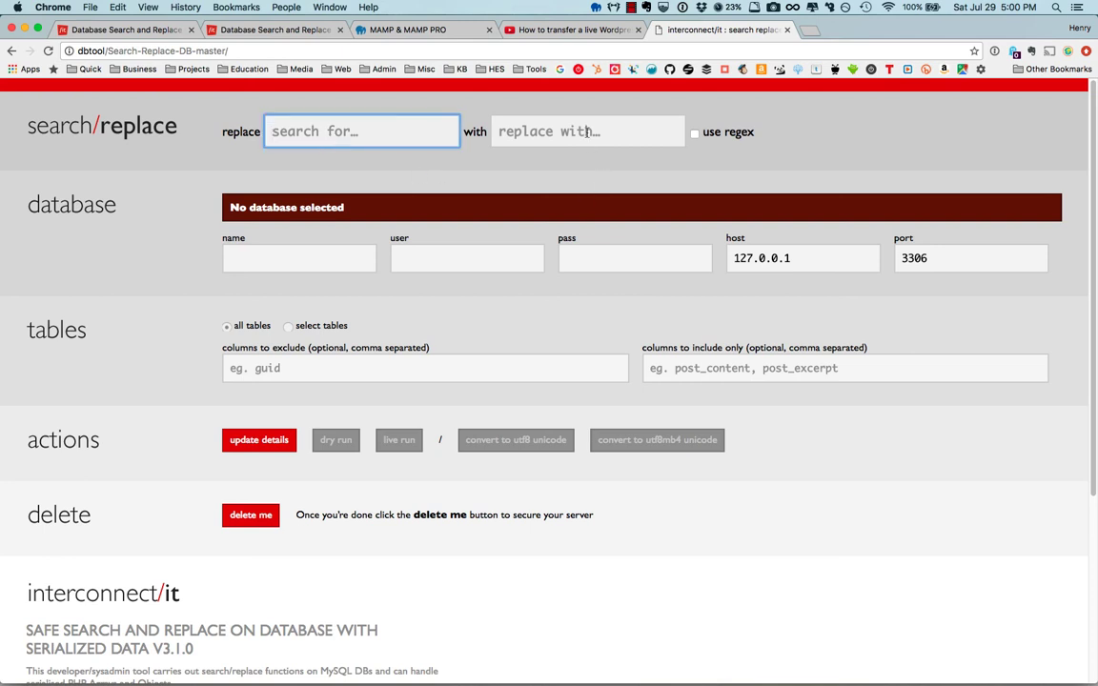